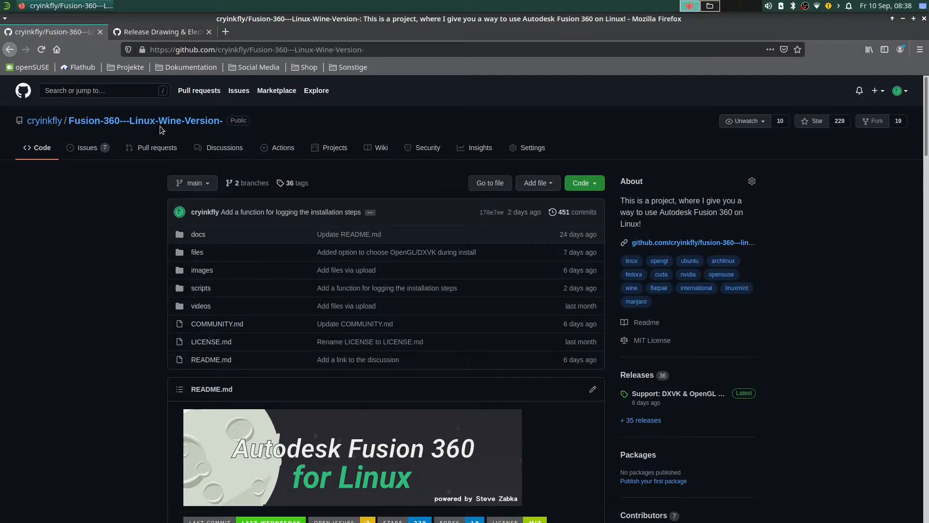
Find the README's table of tested work areas and functions and highlight the Drawing row
drag(926, 107, 927, 376)
scroll(197, 207, down, 7)
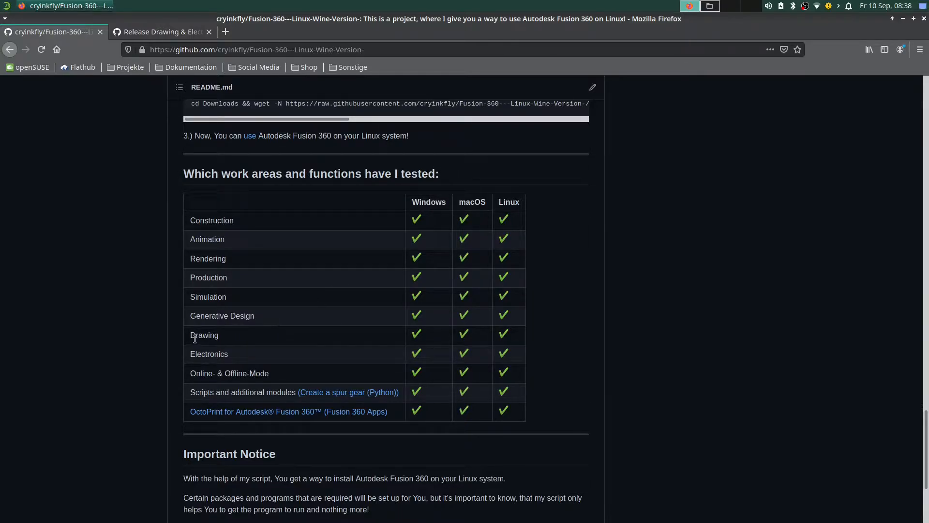
drag(191, 335, 530, 335)
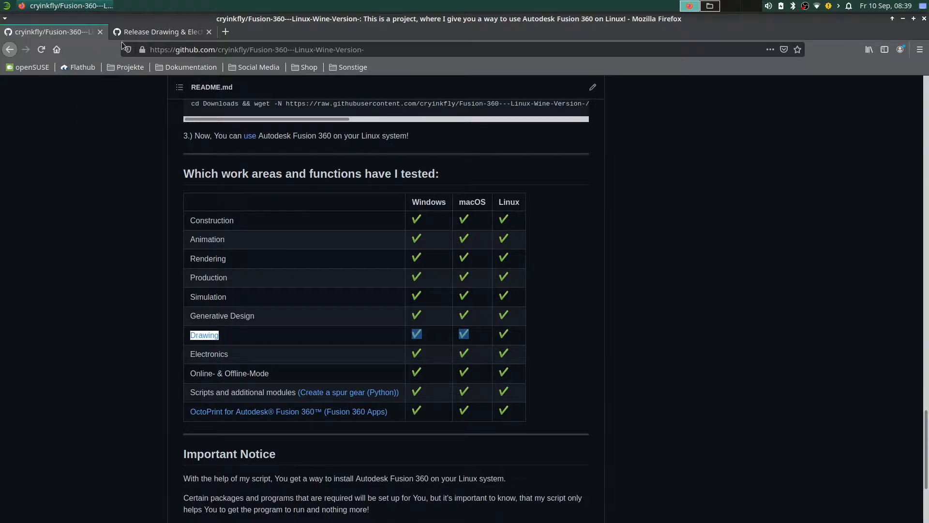
Switch to the v4.0 release page and open the "help" link from its drawing workbench note in a new tab
click(161, 33)
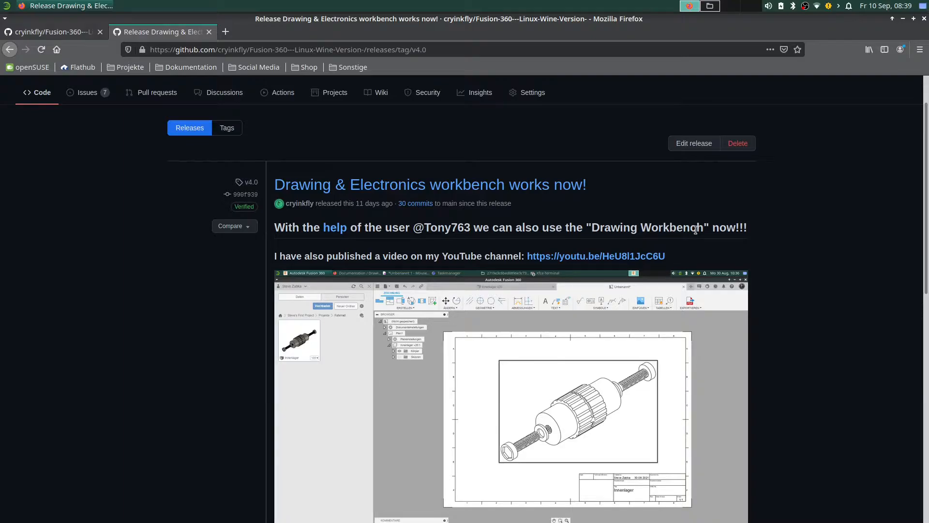
right_click(341, 229)
click(356, 236)
click(251, 31)
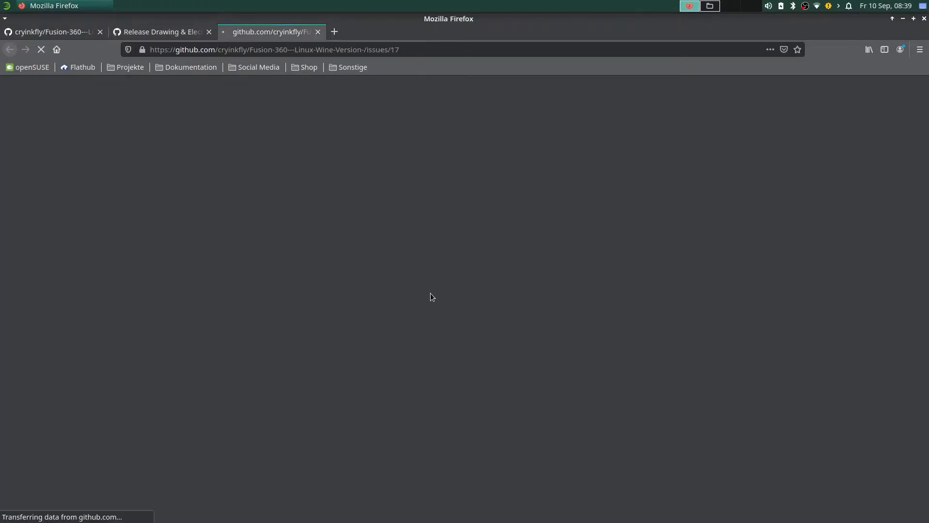
Find the issue comment about skipping FusionLauncher.exe and copy its start script
scroll(500, 214, down, 10)
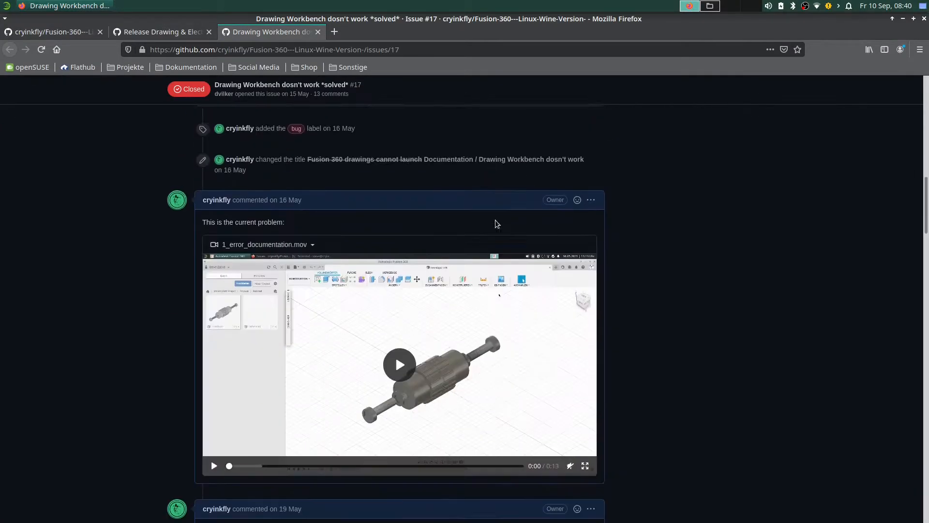
scroll(495, 224, down, 8)
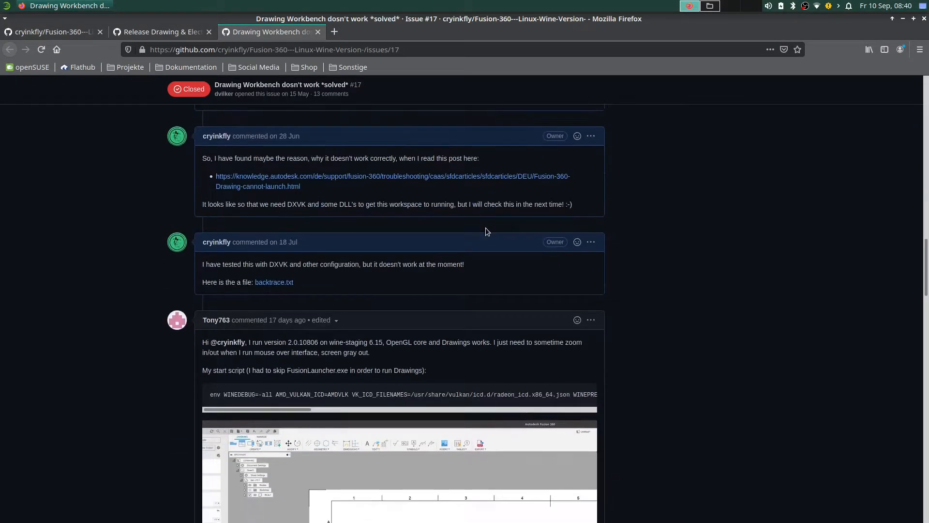
scroll(486, 227, down, 3)
drag(202, 262, 576, 313)
click(584, 312)
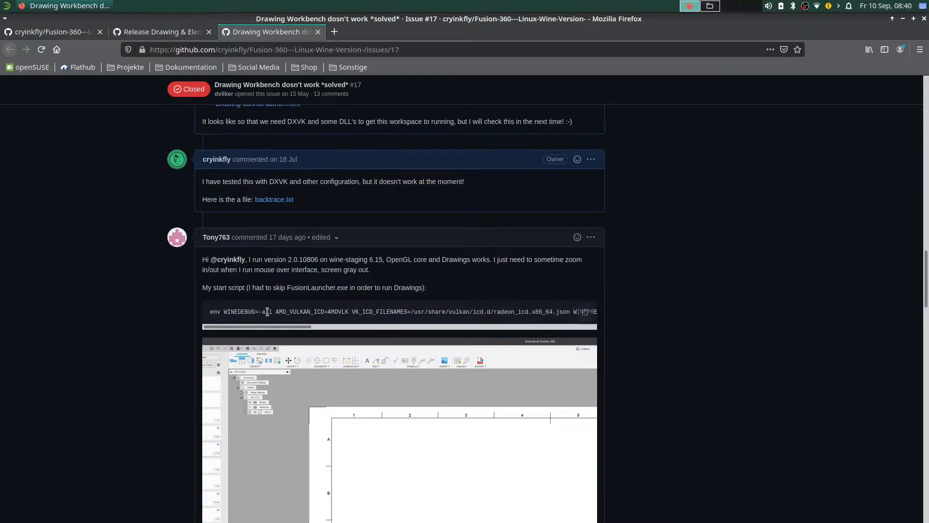
mouse_move(239, 328)
mouse_down()
mouse_move(545, 326)
mouse_move(242, 327)
mouse_up()
click(585, 309)
Open Mousepad and paste the copied start script into the empty document
click(7, 6)
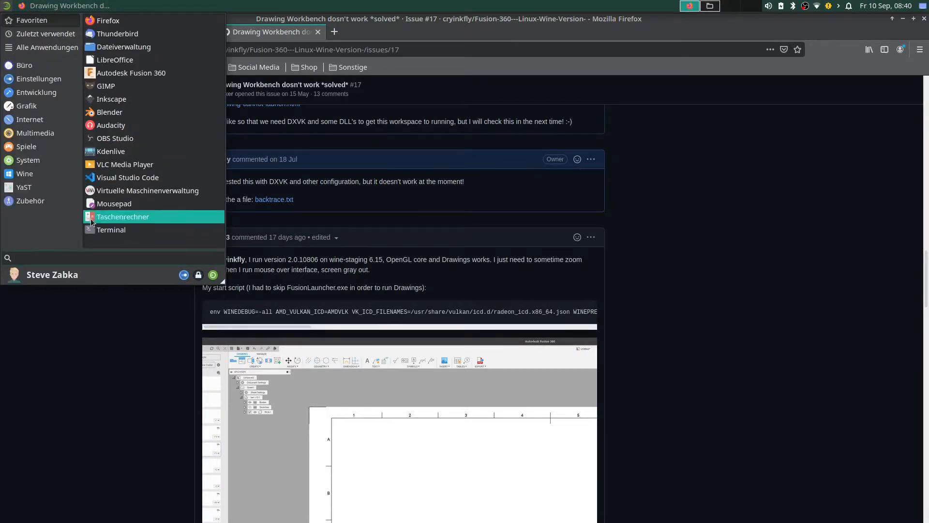
click(111, 204)
right_click(190, 87)
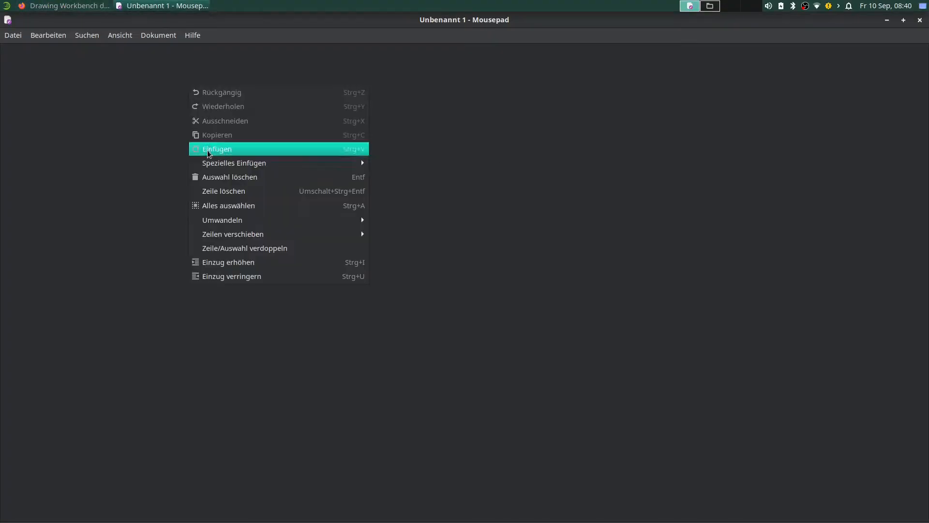
click(208, 147)
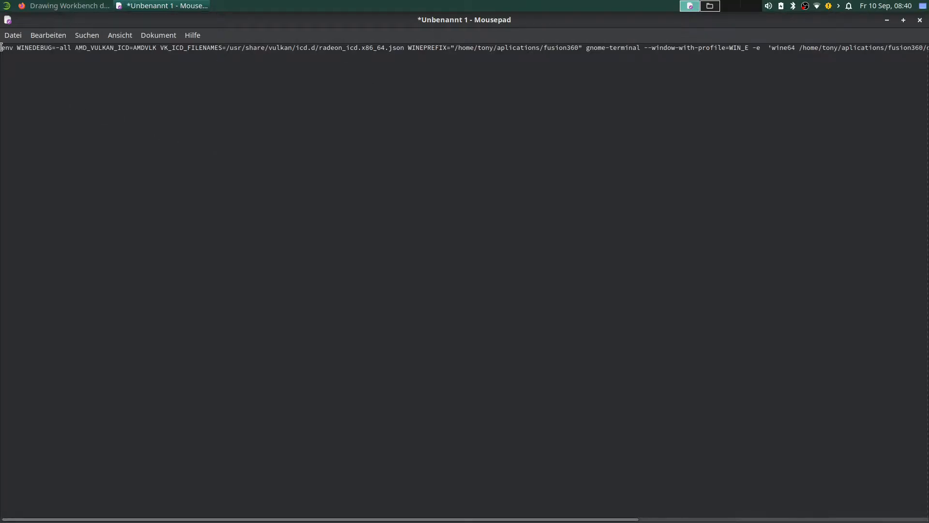
Read through the pasted start command to its end and highlight Fusion360.exe
drag(2, 48, 927, 48)
click(923, 80)
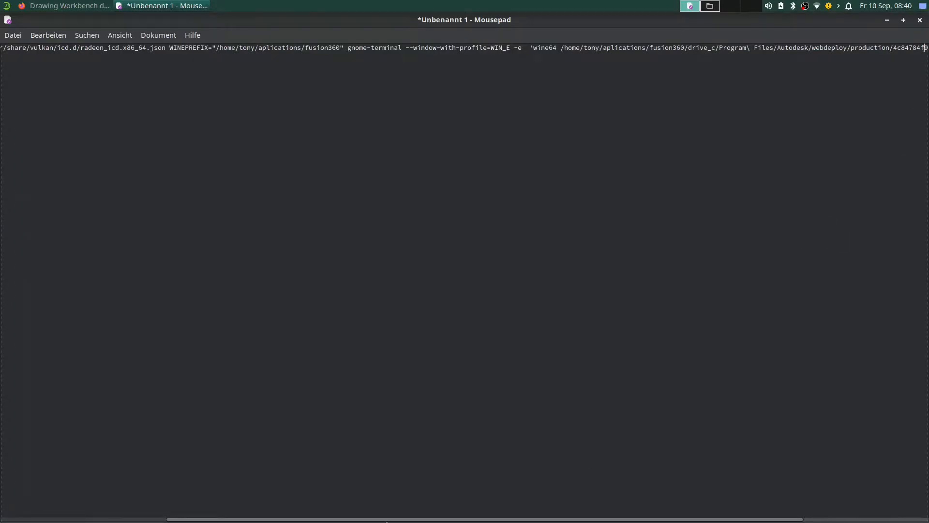
drag(193, 516, 380, 518)
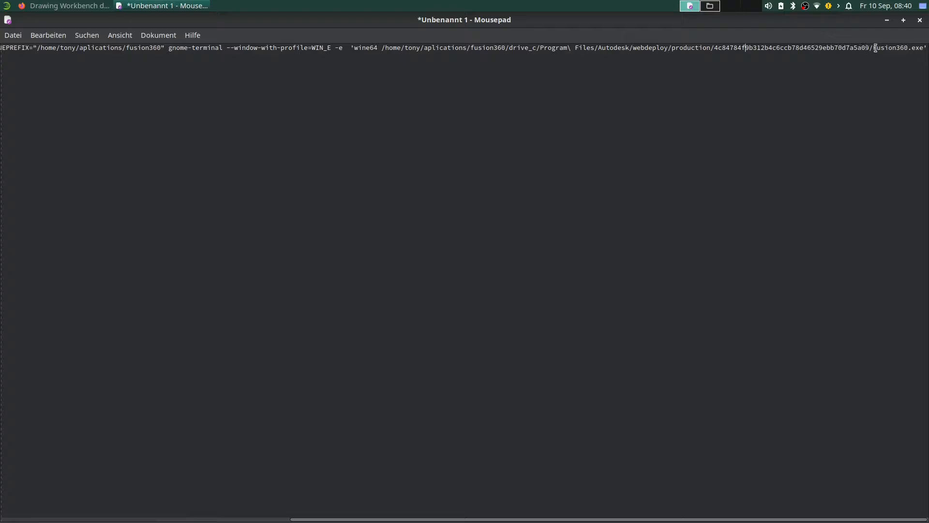
drag(874, 47, 922, 47)
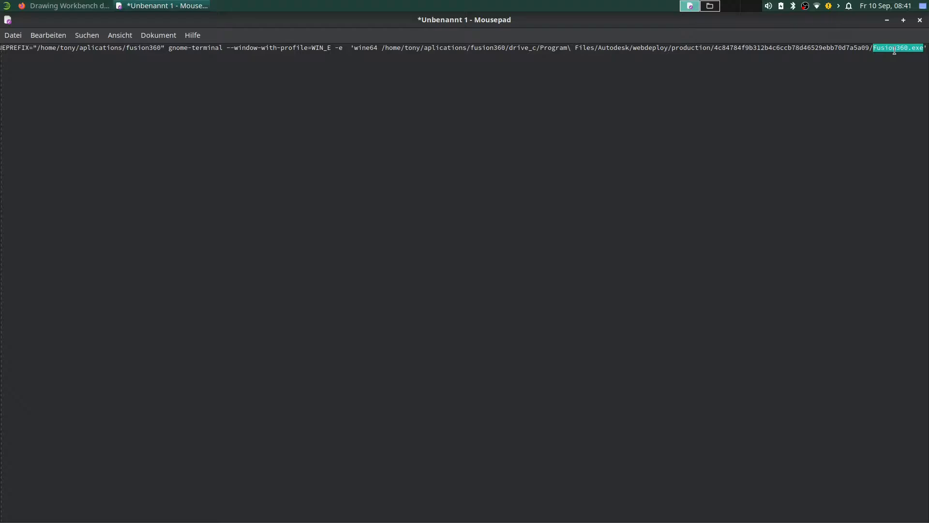
Look up the Autodesk Fusion 360 launcher among the Wine applications, and return to the script text
click(6, 6)
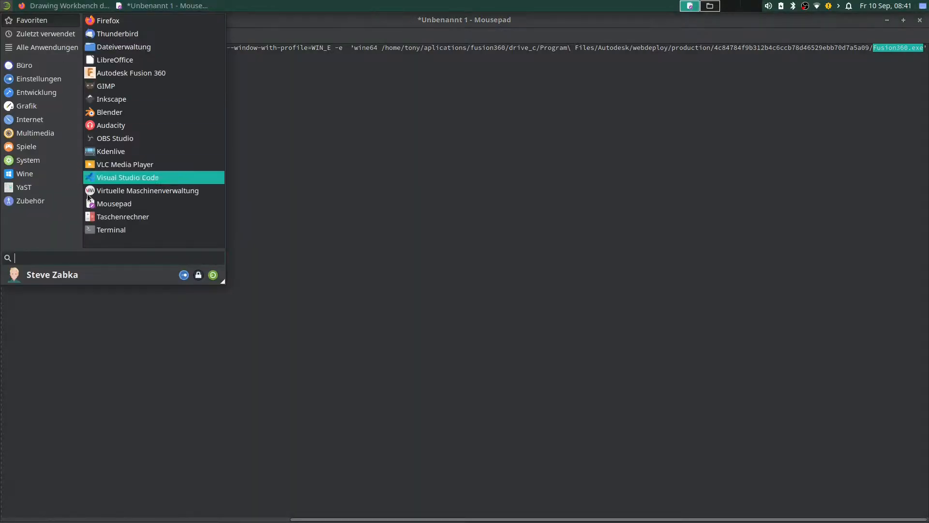
click(20, 175)
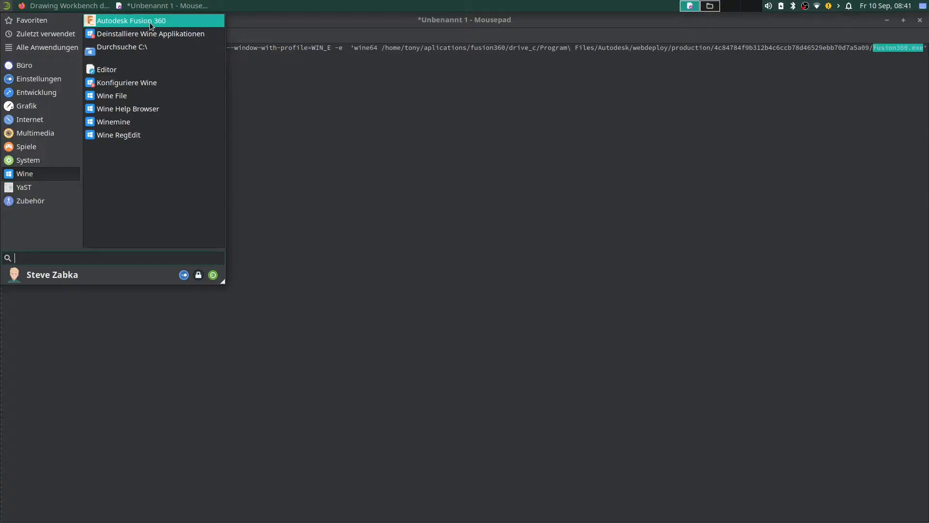
click(357, 24)
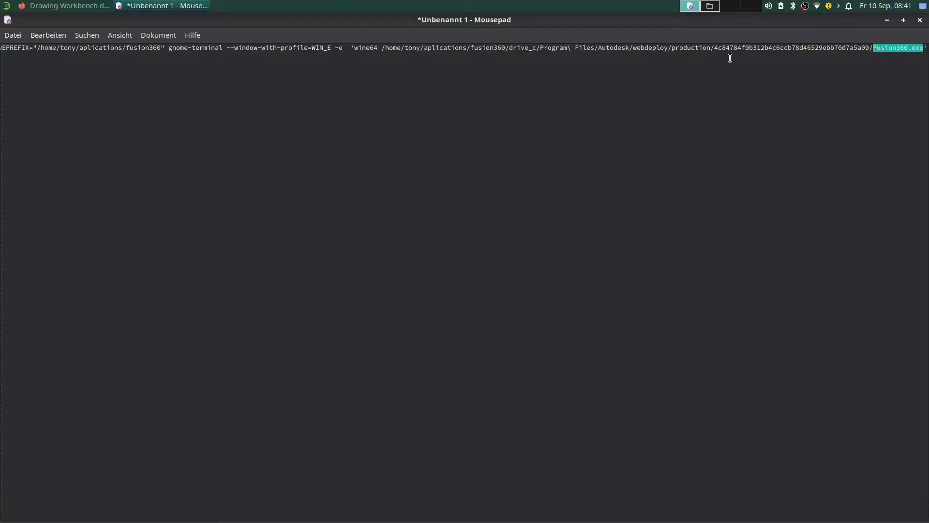
click(885, 48)
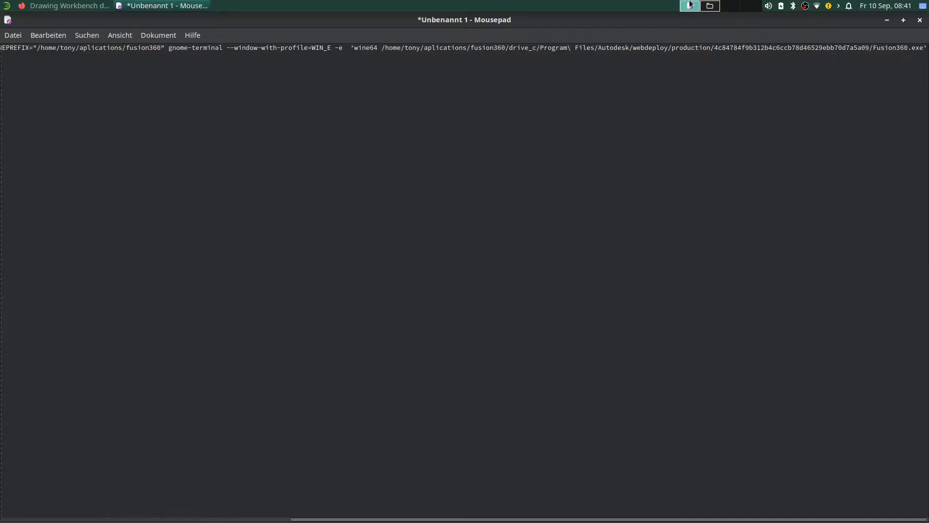
Switch to the file manager and go up from the Autodesk start menu folder to drive_c
click(709, 6)
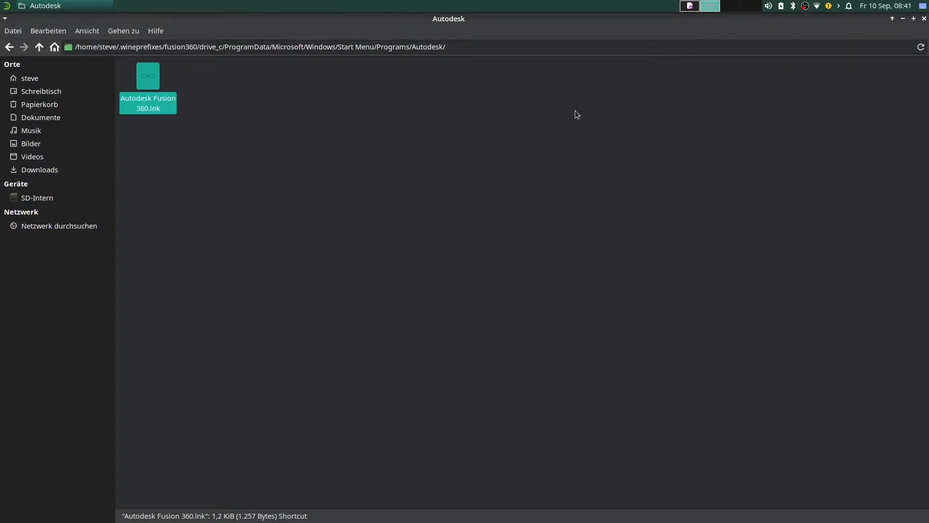
click(39, 48)
click(40, 47)
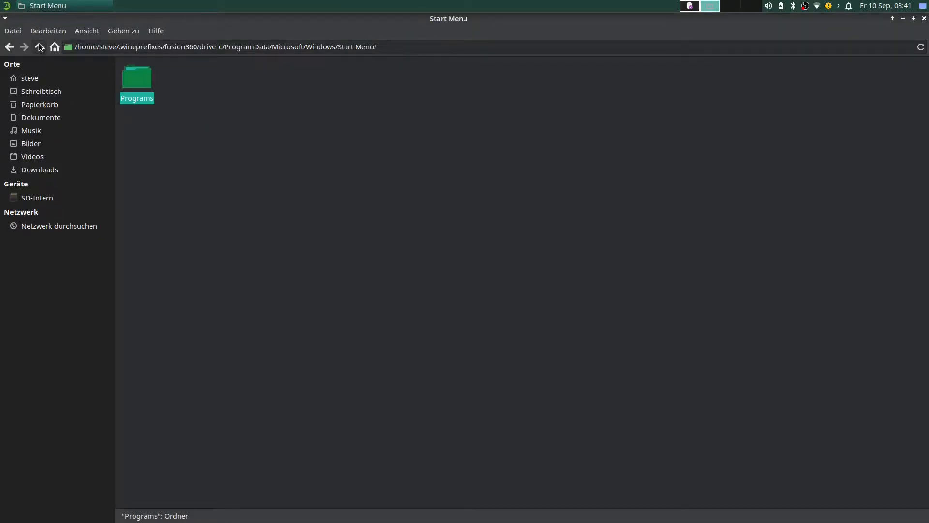
click(40, 47)
click(40, 47)
click(39, 47)
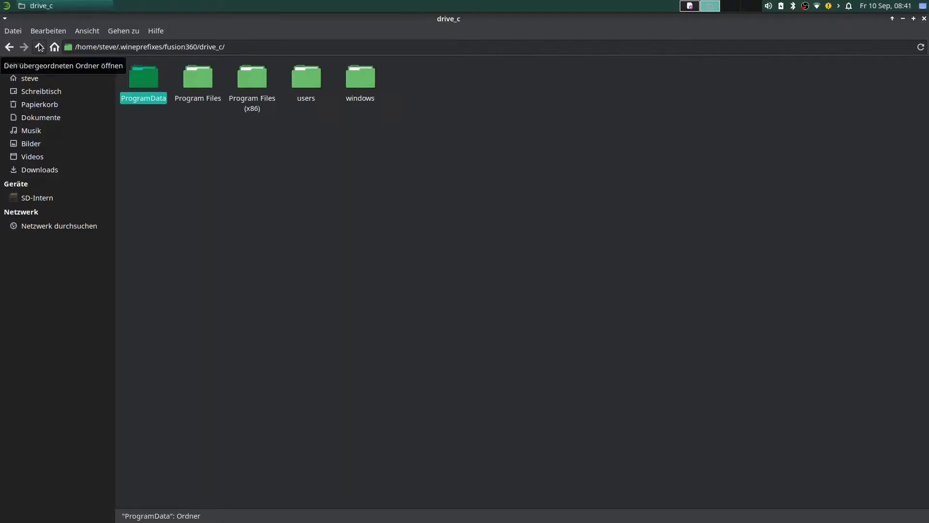
Open the production folder under Program Files/Autodesk/webdeploy
double_click(198, 79)
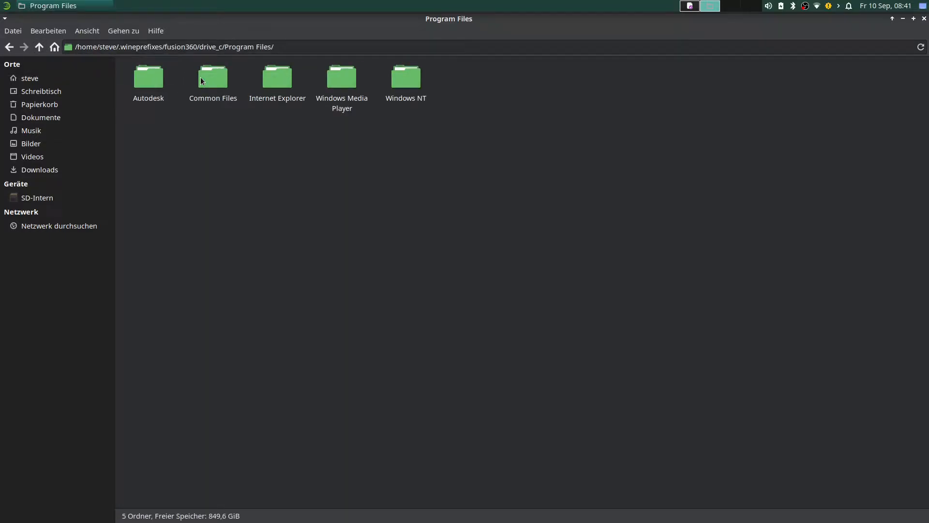
double_click(150, 80)
double_click(139, 77)
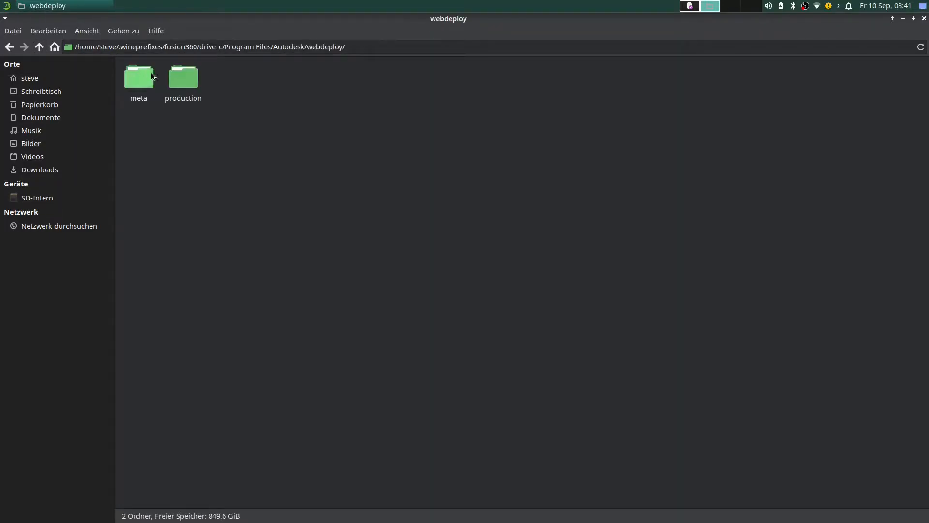
double_click(184, 75)
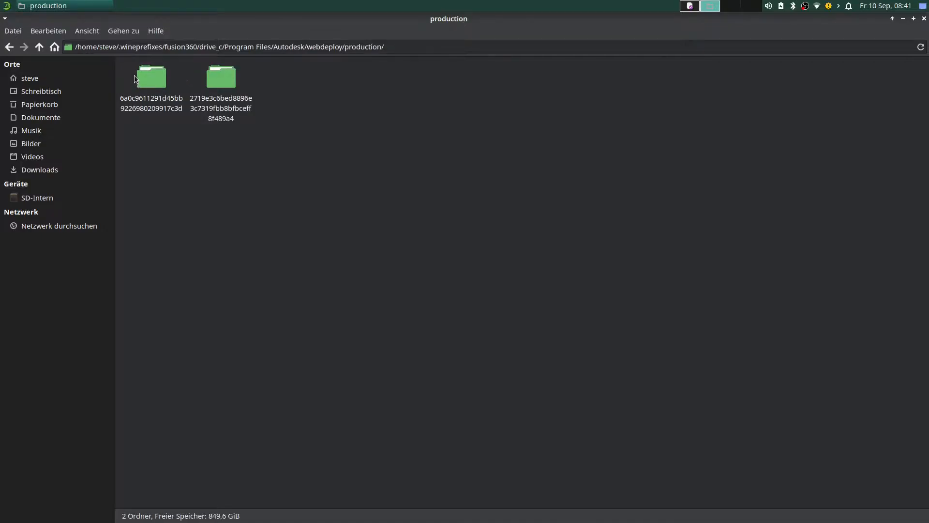
Check the contents of the production subfolder starting with 6a0c, and open the one starting with 2719
double_click(149, 77)
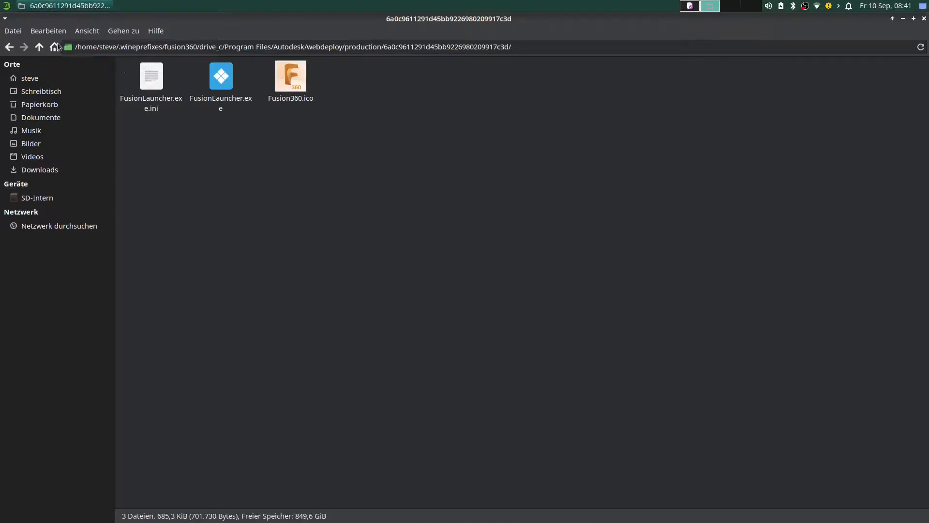
click(39, 47)
double_click(221, 77)
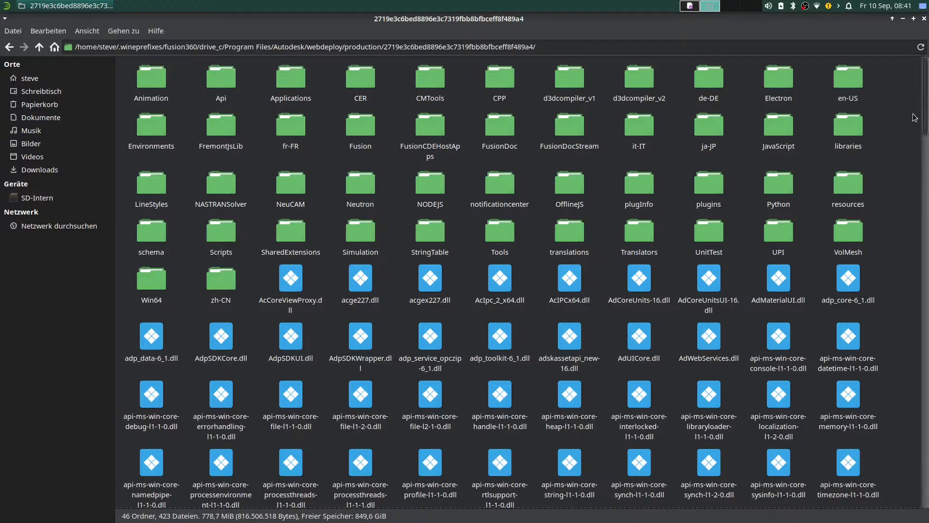
Locate Fusion360.exe and FusionLauncher.exe in the folder and select each to compare them
drag(925, 90, 925, 423)
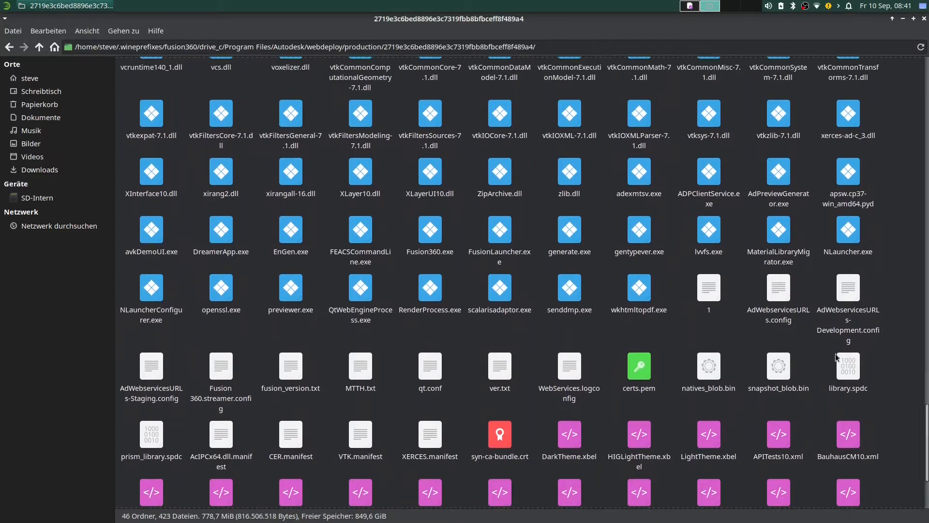
click(443, 249)
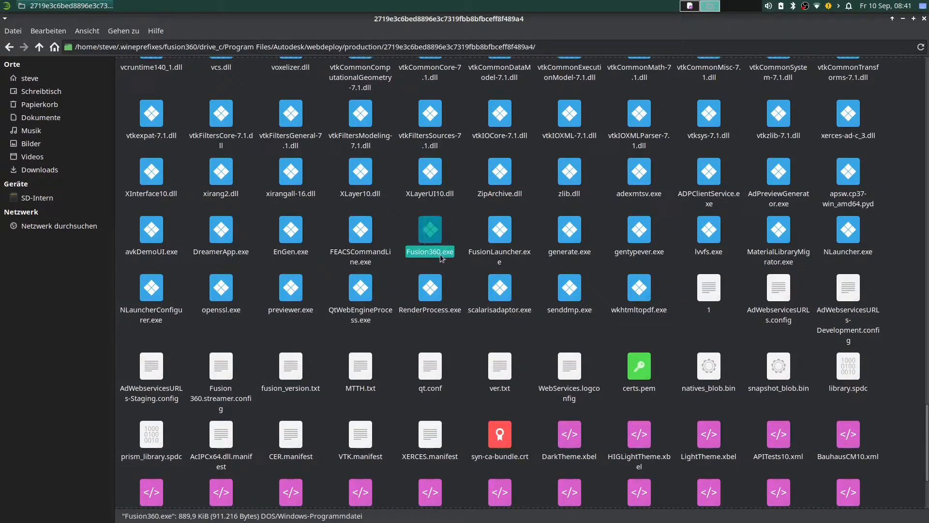
click(473, 212)
click(486, 230)
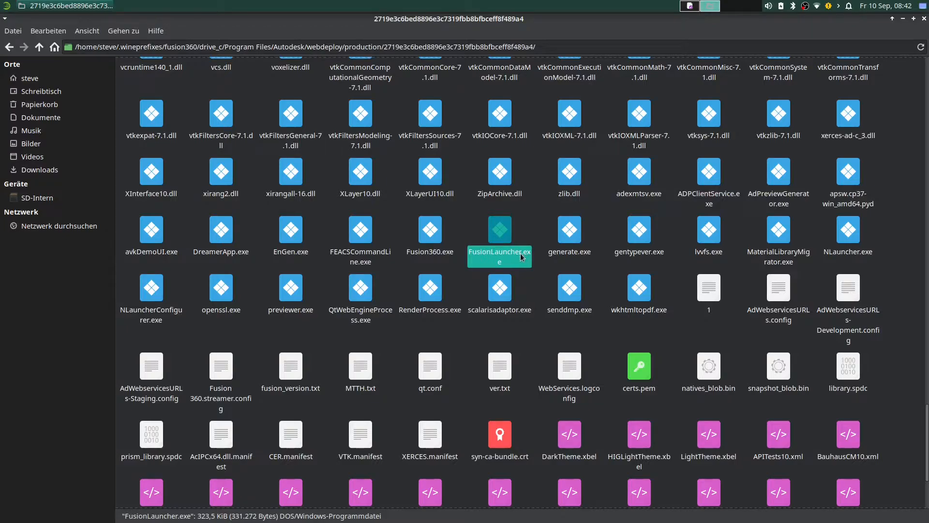
click(438, 251)
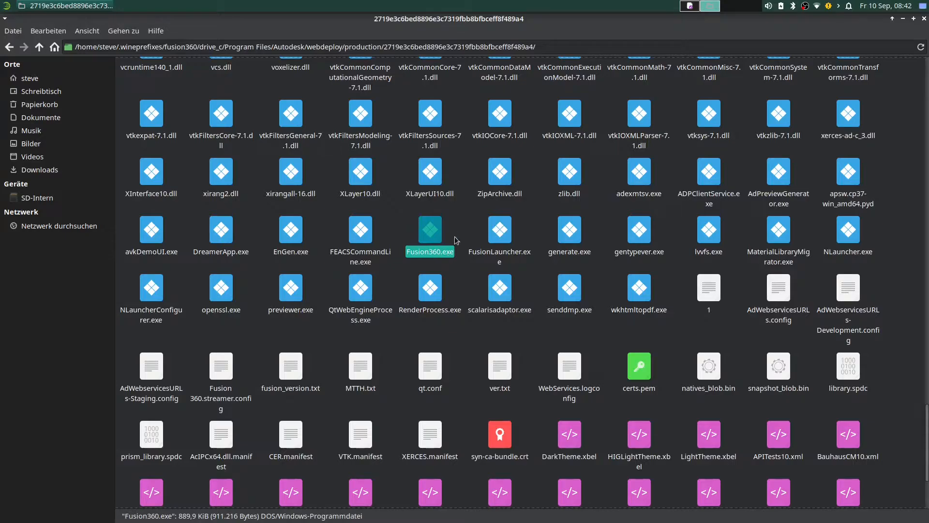
click(456, 238)
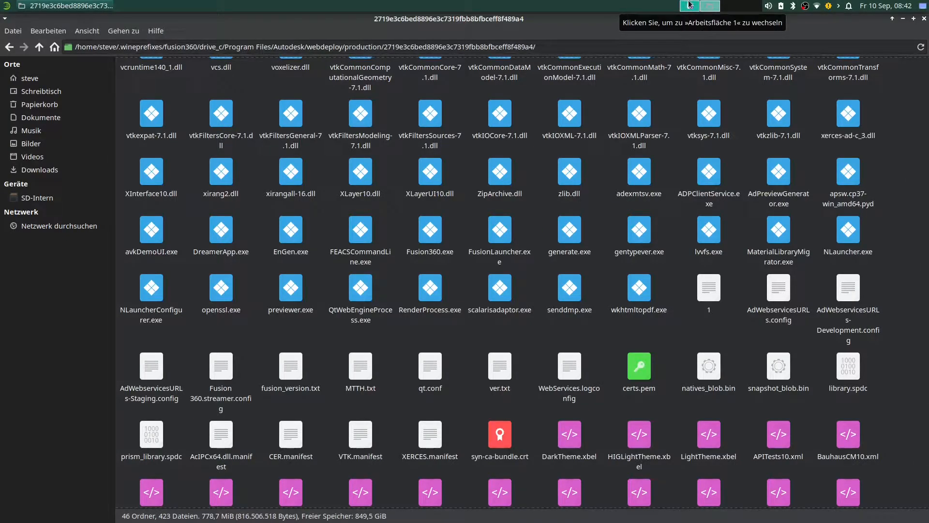
Switch back to Mousepad and highlight the WINEDEBUG=-all variable at the start of the script
click(690, 4)
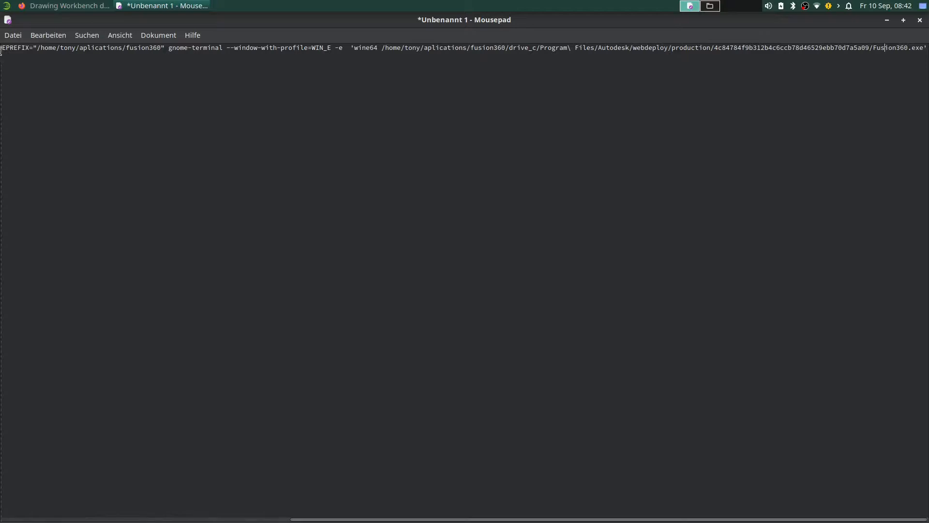
scroll(88, 497, left, 5)
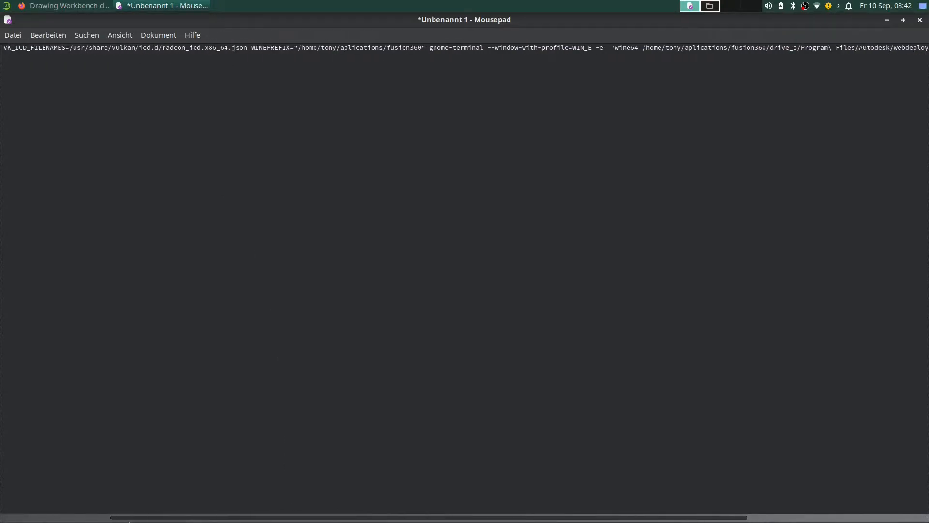
scroll(56, 508, left, 3)
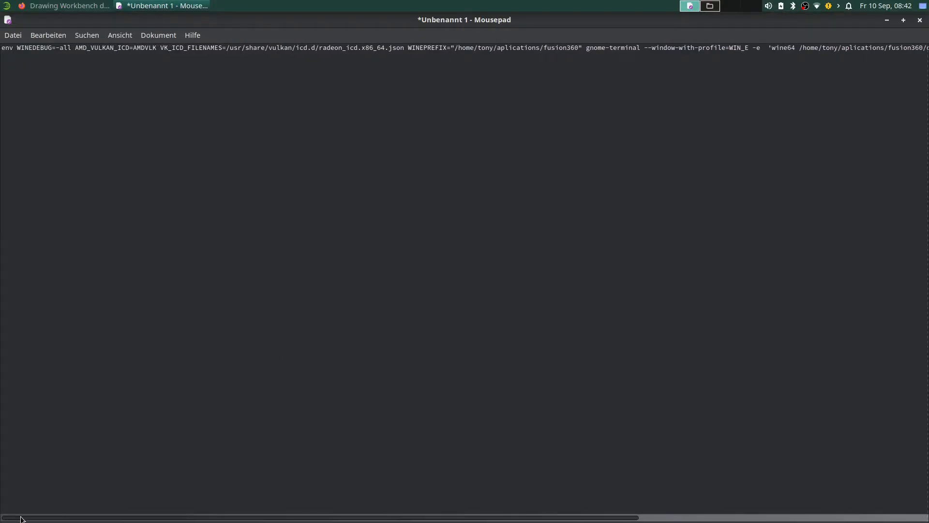
drag(16, 46, 70, 51)
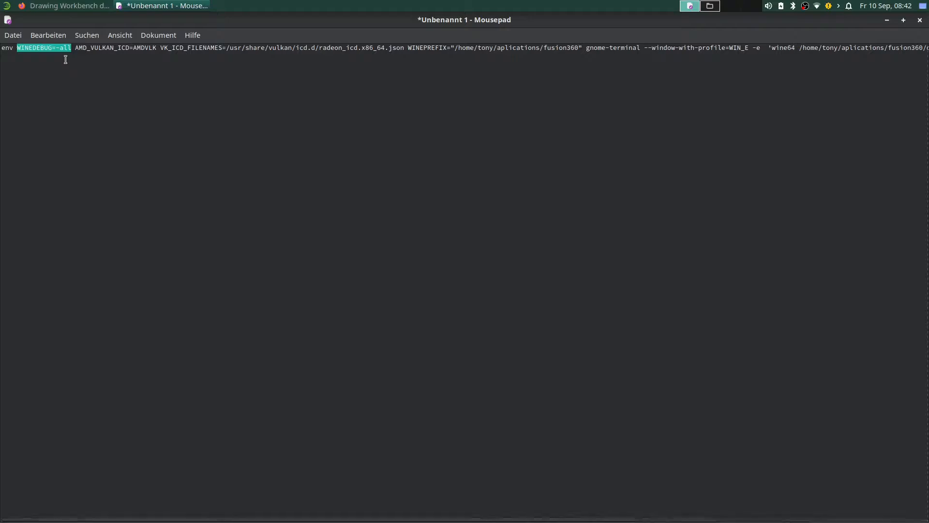
click(80, 48)
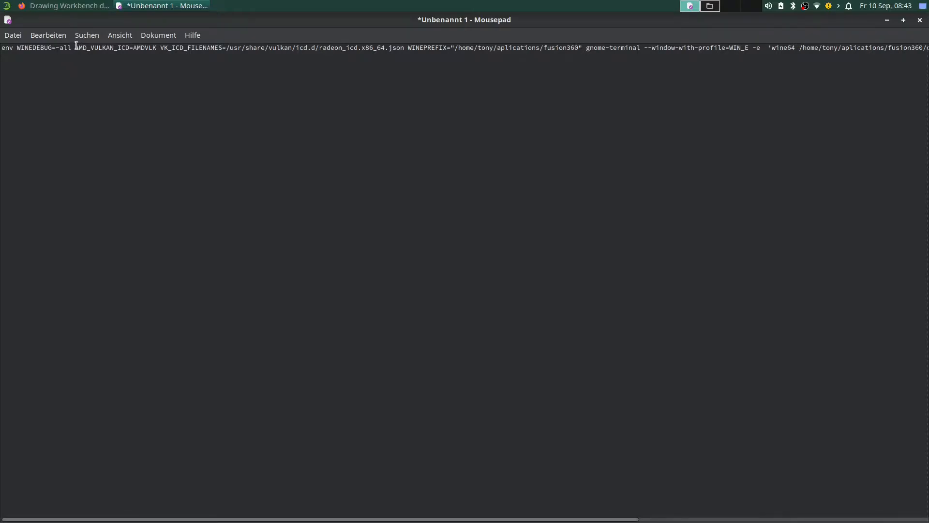
Highlight the AMD_VULKAN_ICD and VK_ICD_FILENAMES variables, and find the comment explaining them in the GitHub issue in Firefox
drag(75, 48, 403, 48)
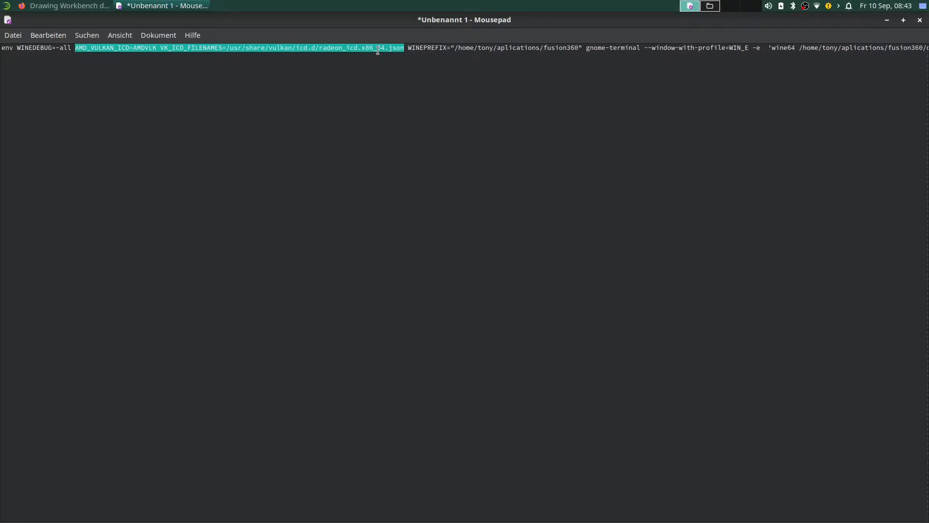
click(52, 5)
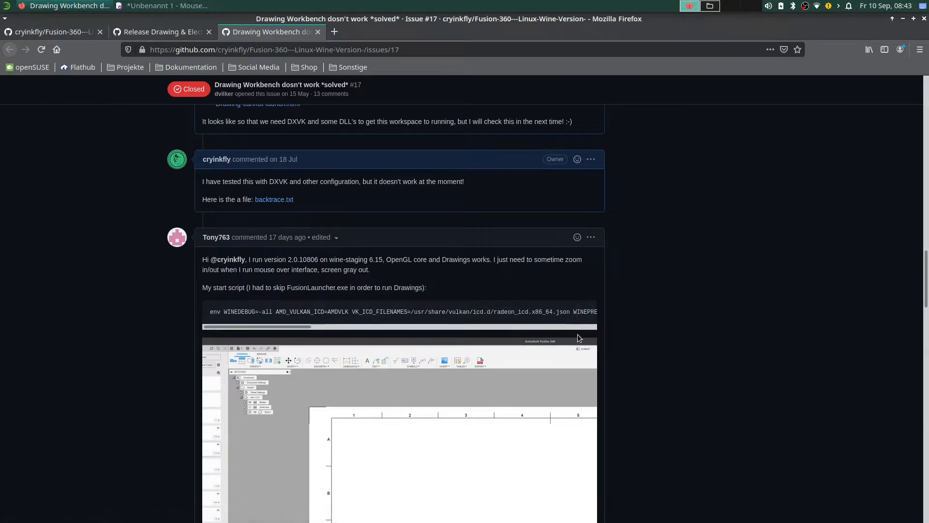
scroll(576, 334, down, 8)
scroll(494, 387, down, 10)
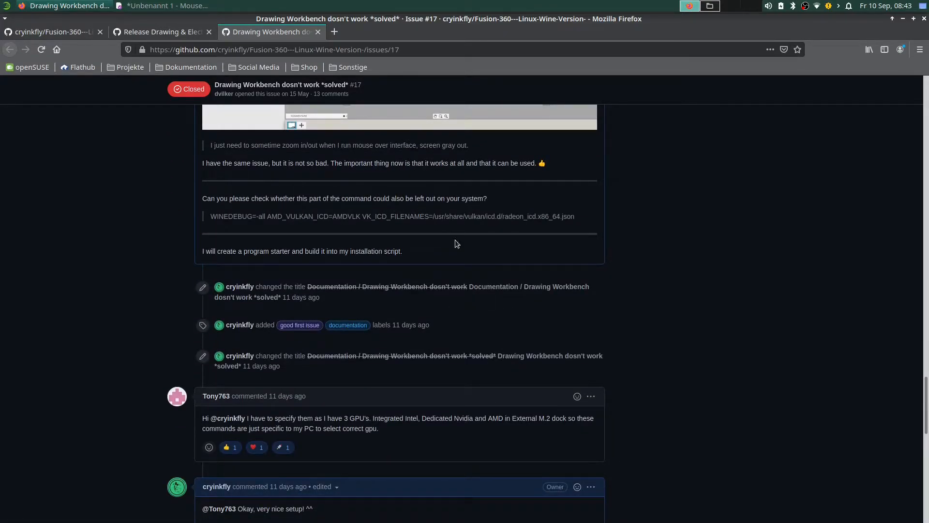
scroll(475, 285, down, 2)
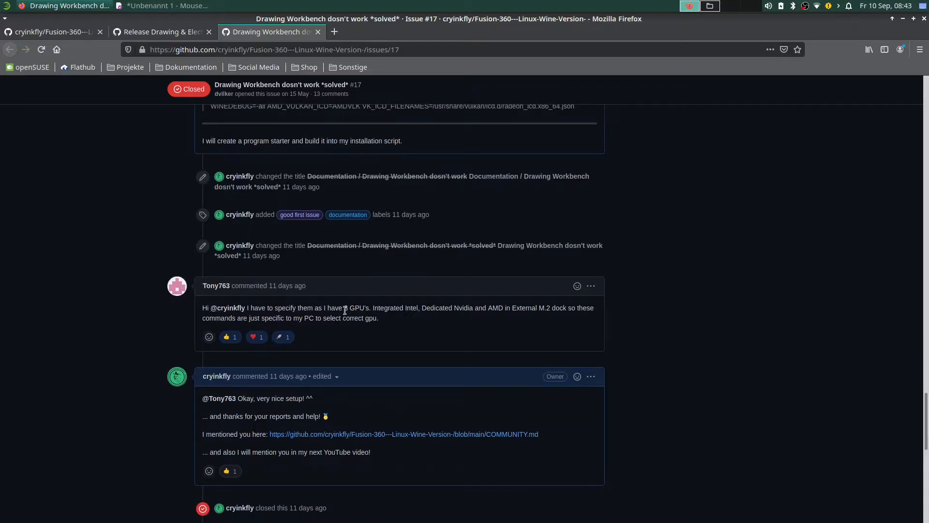
Highlight the mentions of the three GPUs and their Intel, Nvidia and AMD types in the comment
drag(348, 310, 371, 310)
click(387, 310)
drag(421, 307, 506, 310)
click(487, 311)
click(506, 307)
Switch back to Mousepad and highlight the script parts from AMD_VULKAN_ICD through gnome-terminal --window-with-profile=WIN_E -e
click(152, 4)
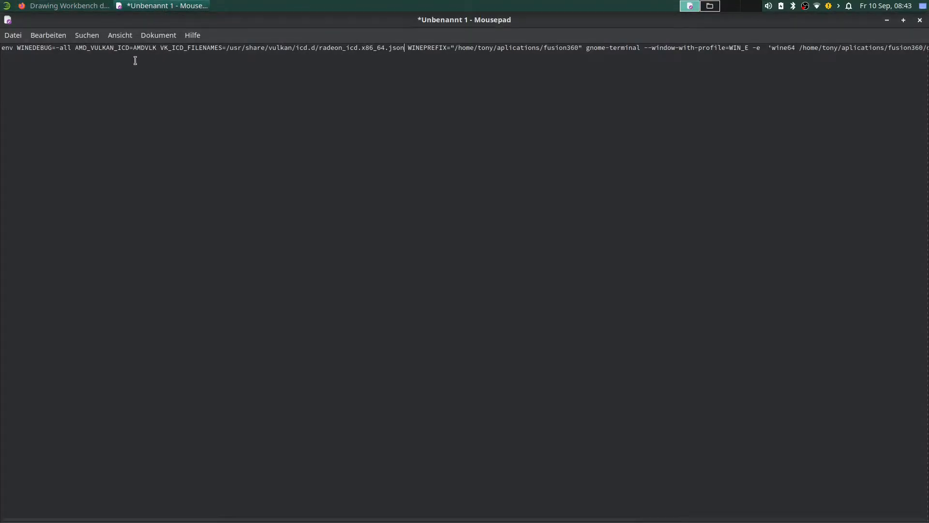
drag(74, 47, 760, 50)
click(75, 48)
click(414, 65)
click(625, 70)
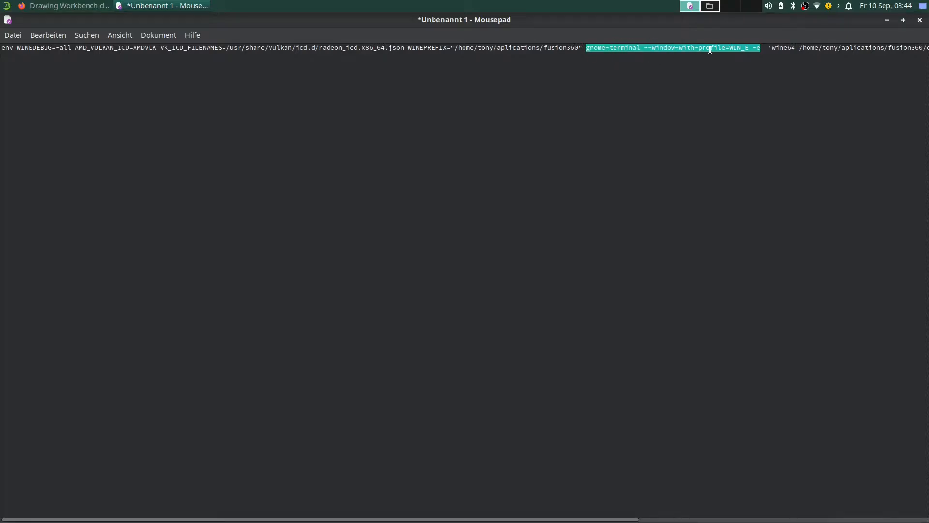
Highlight 'wine64 in the script and examine the path to Fusion360.exe at the end of the line
drag(311, 519, 560, 519)
drag(411, 47, 438, 48)
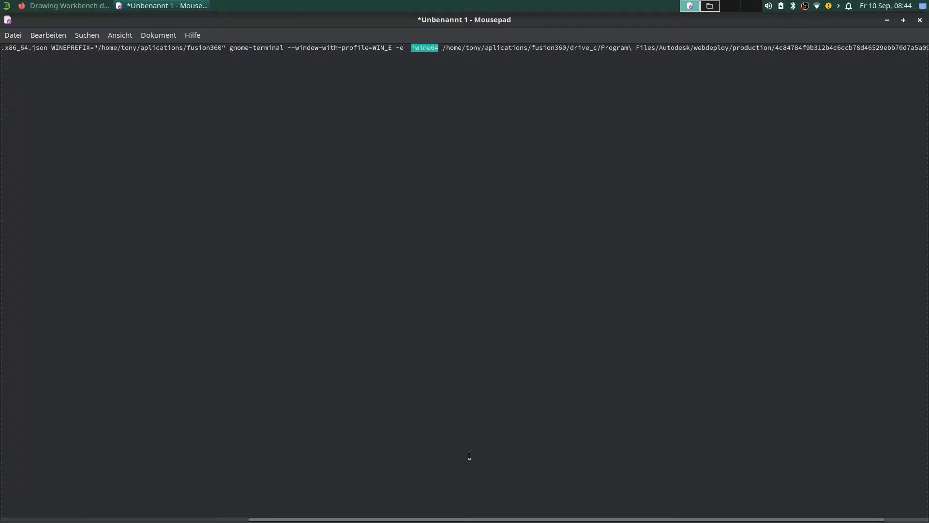
drag(434, 516, 537, 516)
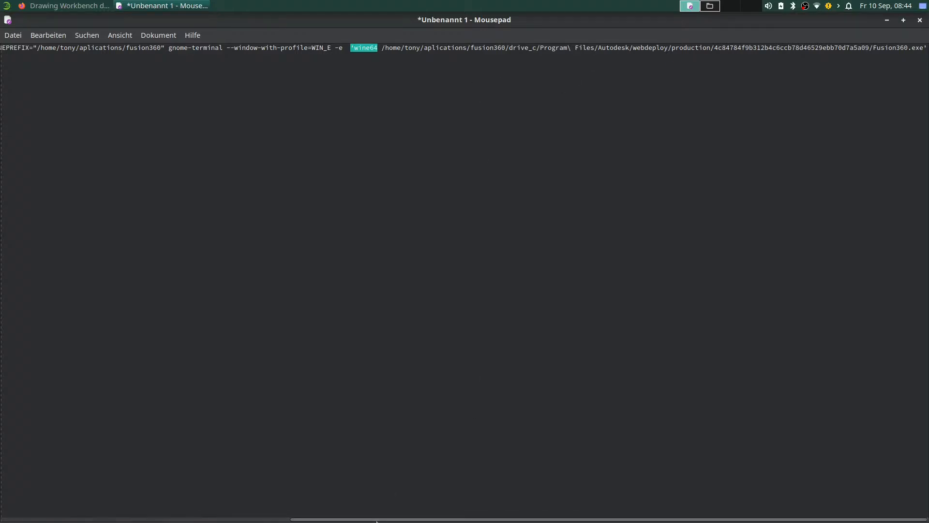
scroll(376, 521, left, 10)
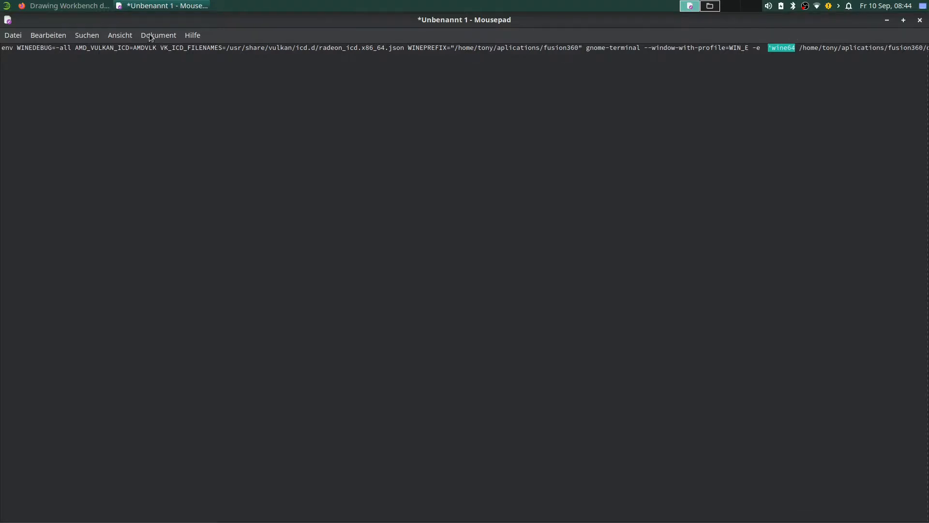
Switch to Firefox and open the files folder on the Fusion-360---Linux-Wine-Version- repository's main page
click(68, 6)
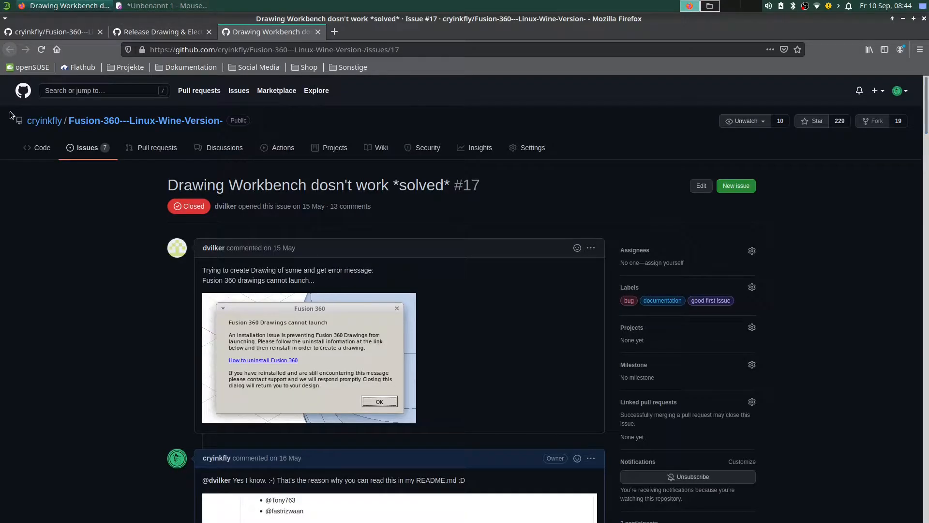
click(58, 32)
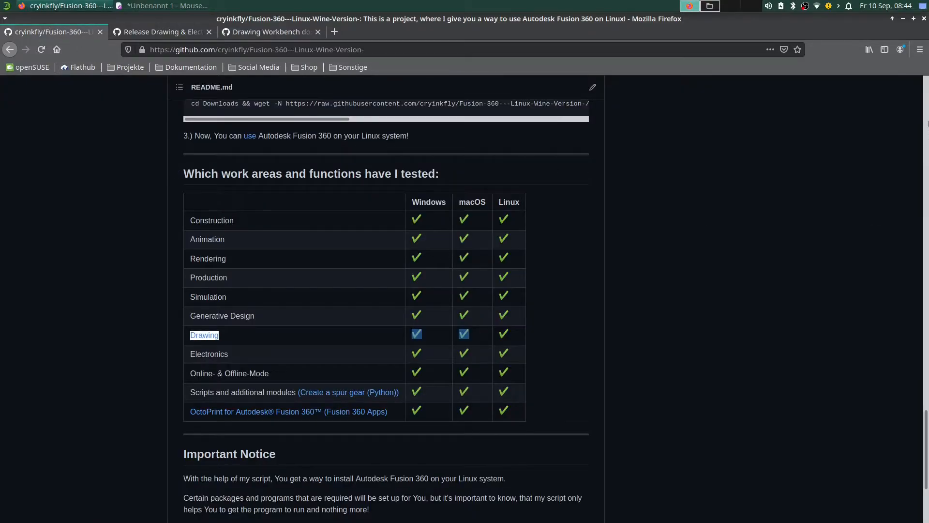
drag(928, 124, 928, 91)
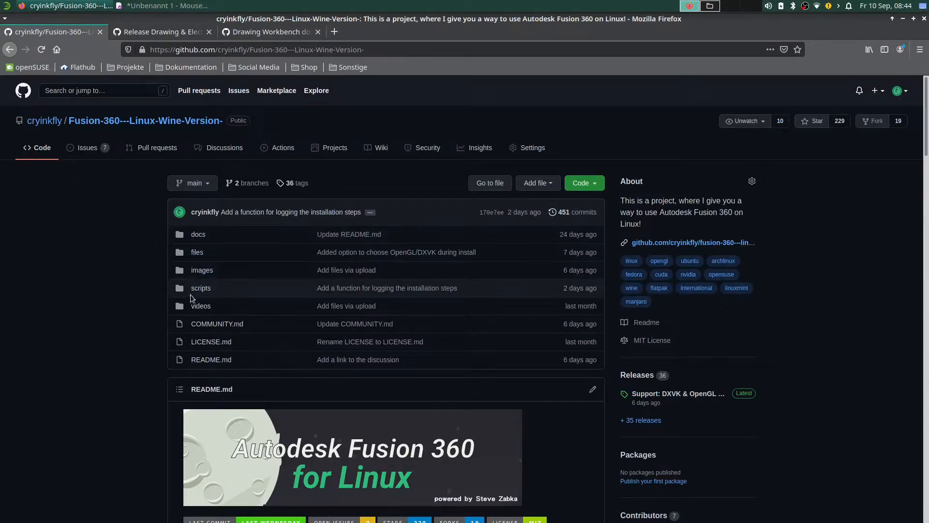
click(197, 252)
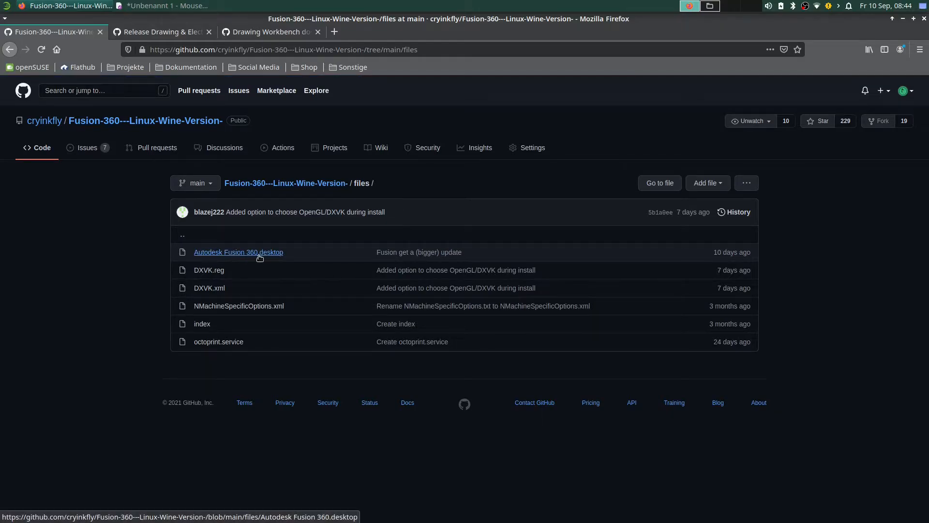
Open Autodesk Fusion 360.desktop in a new browser tab and display its raw content
right_click(279, 257)
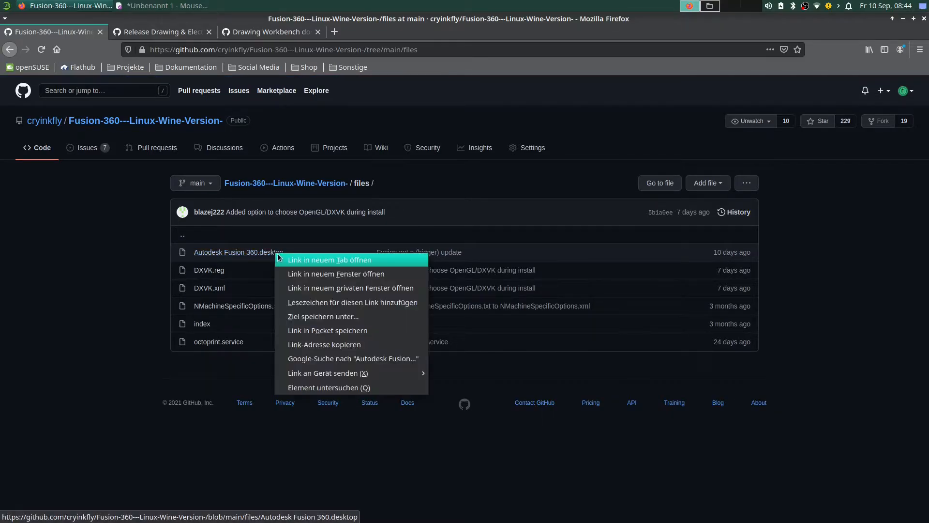
click(280, 259)
click(162, 32)
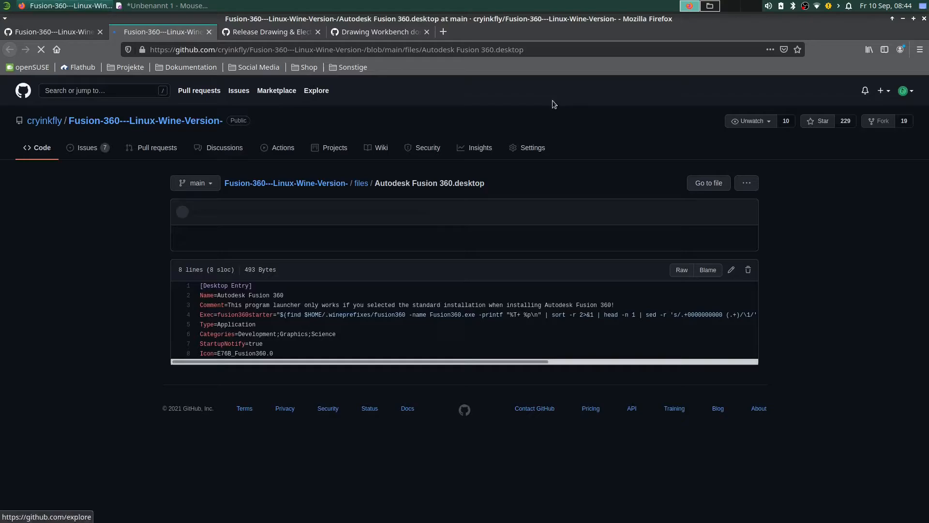
click(680, 270)
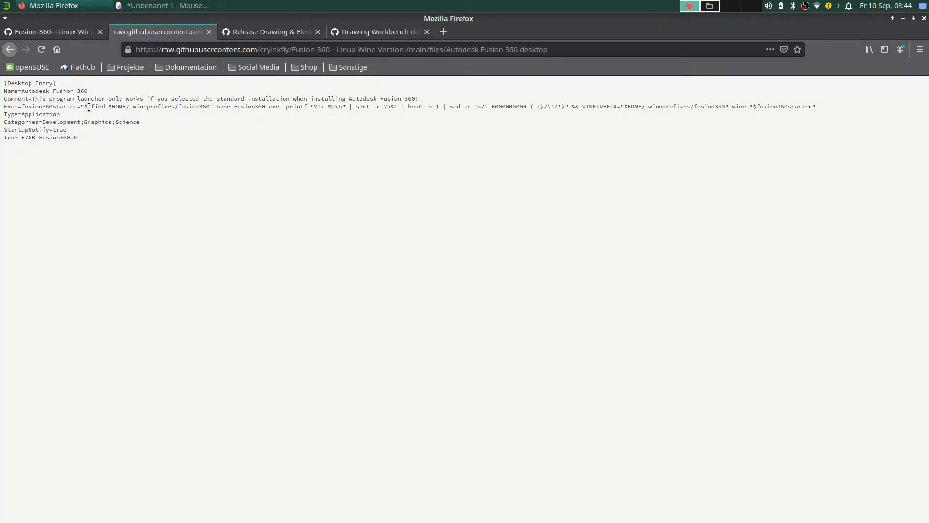
Highlight the whole desktop entry, and look through the Internet, Entwicklung and Grafik categories of the system's application launcher
drag(4, 83, 97, 140)
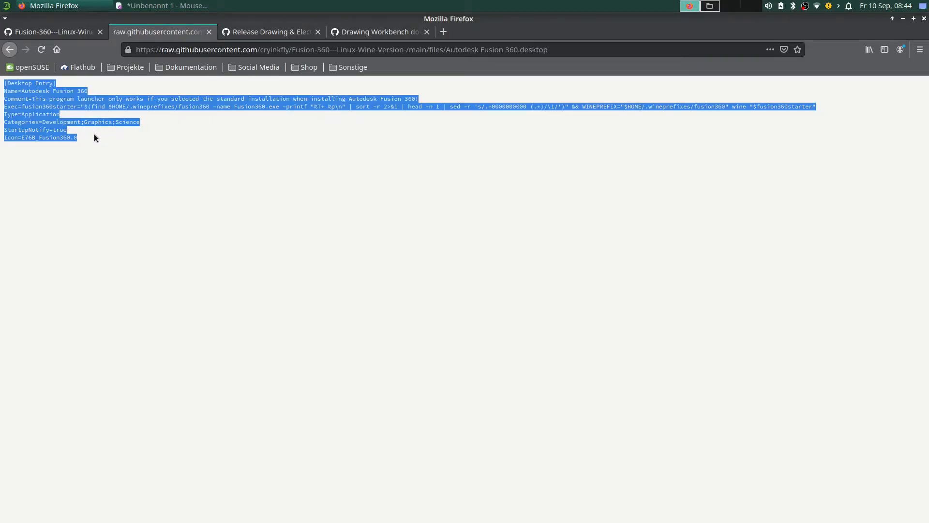
click(158, 111)
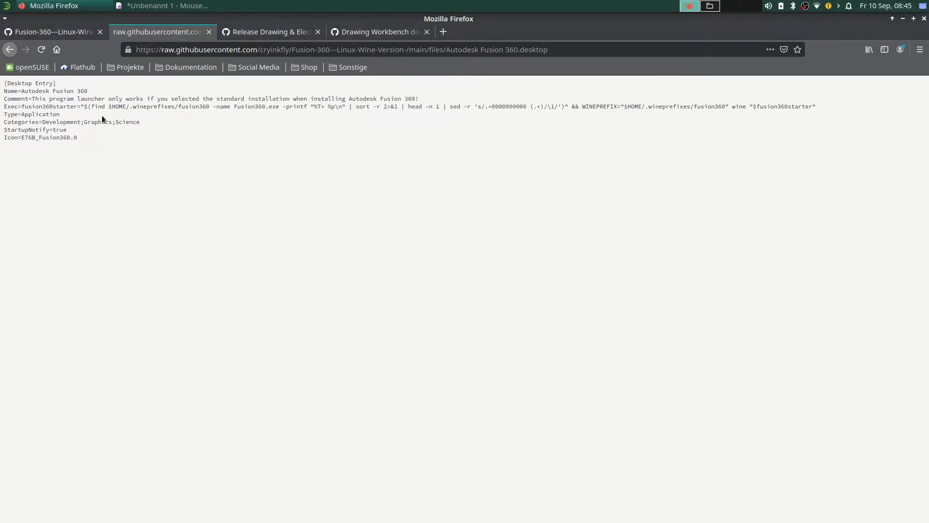
click(6, 5)
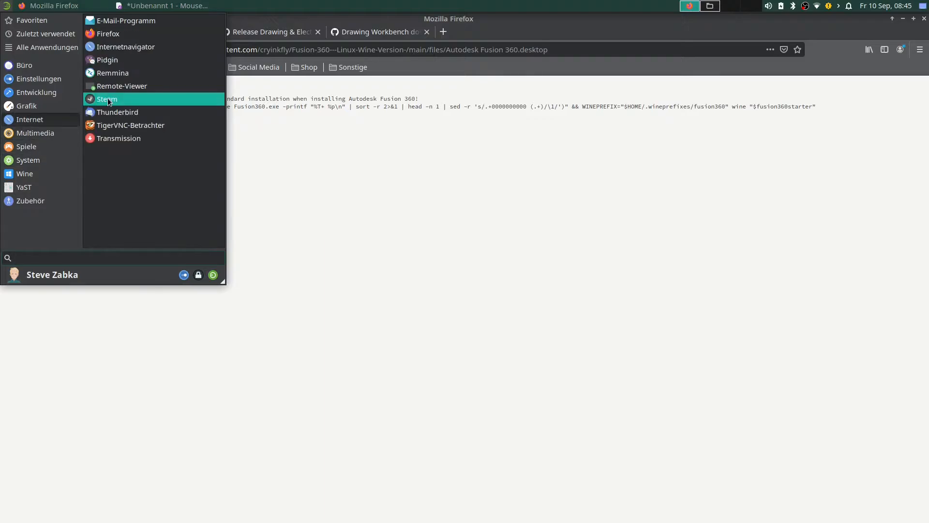
key(Escape)
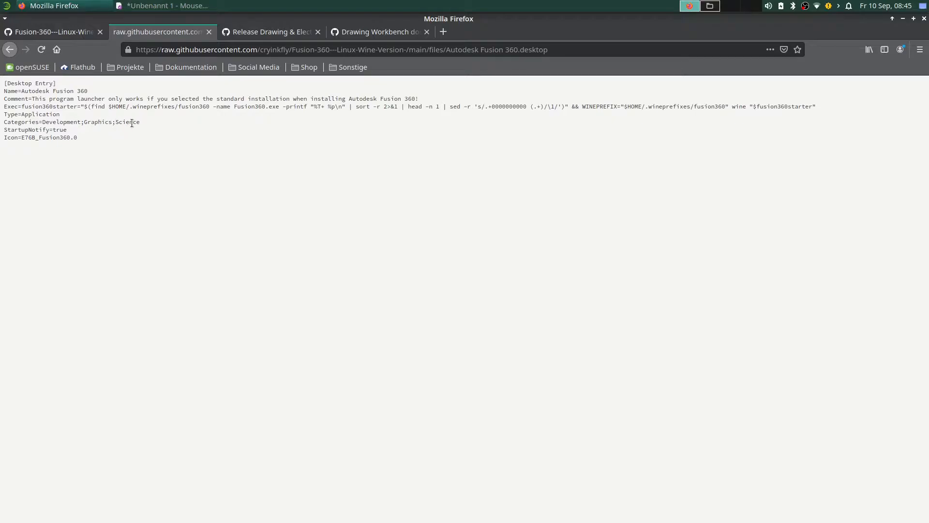
click(6, 5)
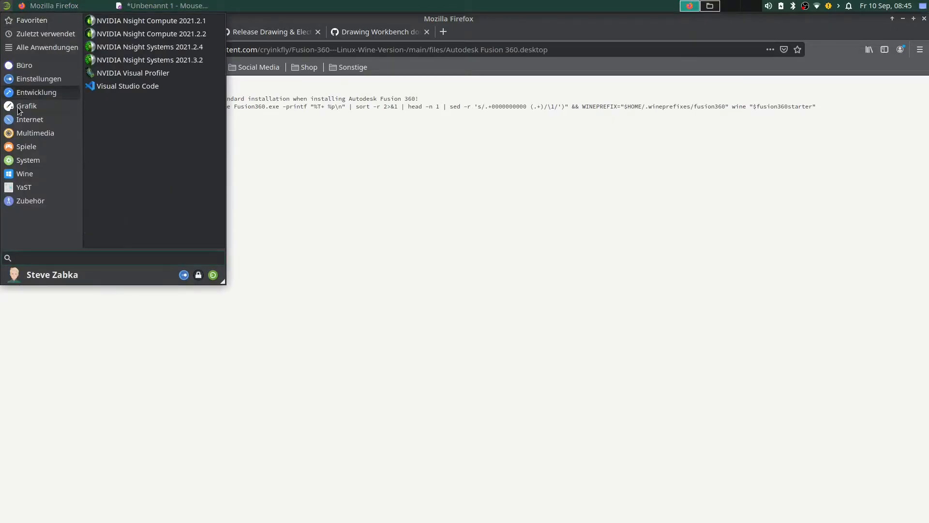
mouse_move(59, 110)
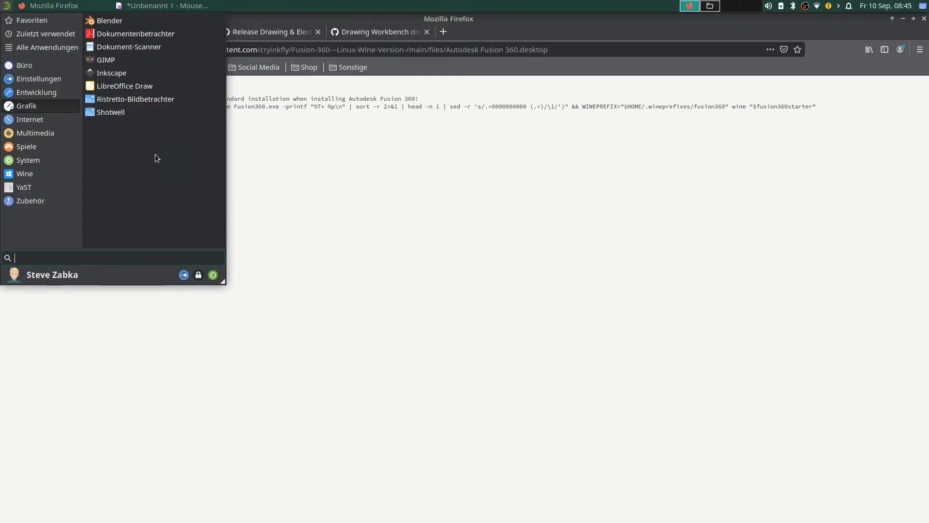
click(303, 120)
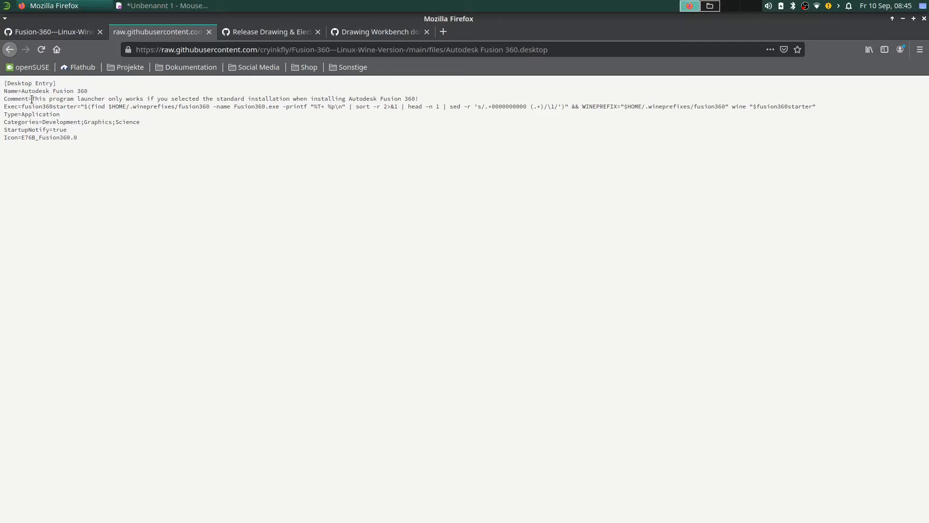
Highlight the desktop entry's Name and Comment values, and locate Autodesk Fusion 360 among the application favourites
drag(22, 91, 139, 92)
click(115, 88)
click(6, 6)
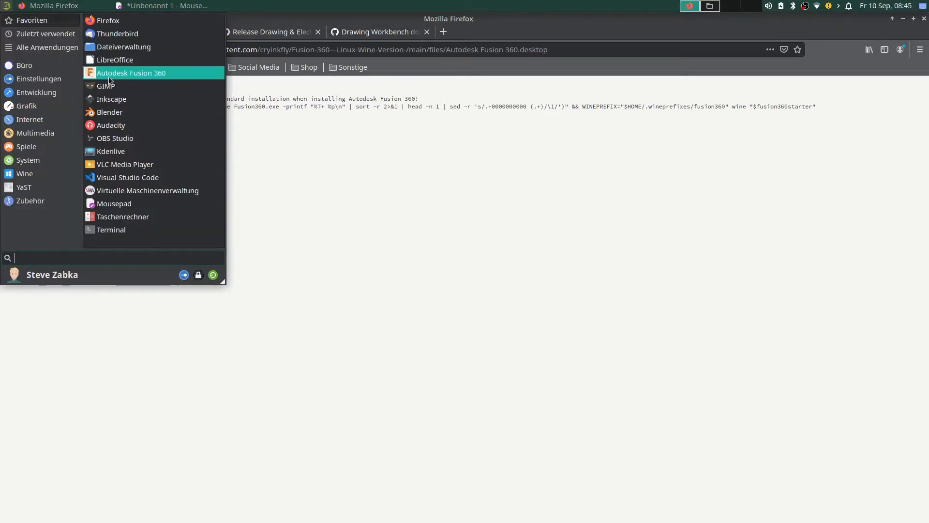
click(263, 124)
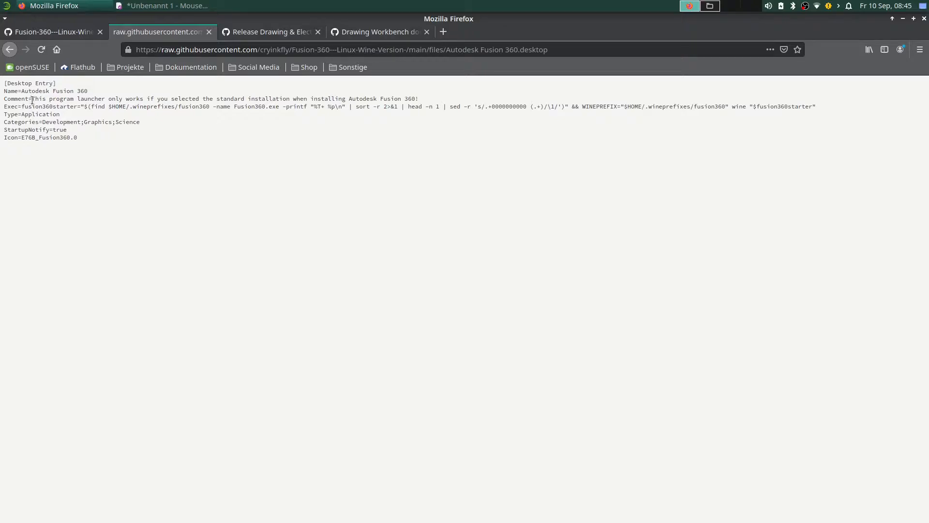
drag(31, 99, 236, 100)
click(296, 99)
Copy the Exec command starting with fusion360starter= from the desktop file and paste it below the existing script in Mousepad
drag(4, 107, 806, 109)
key(ctrl+c)
click(32, 106)
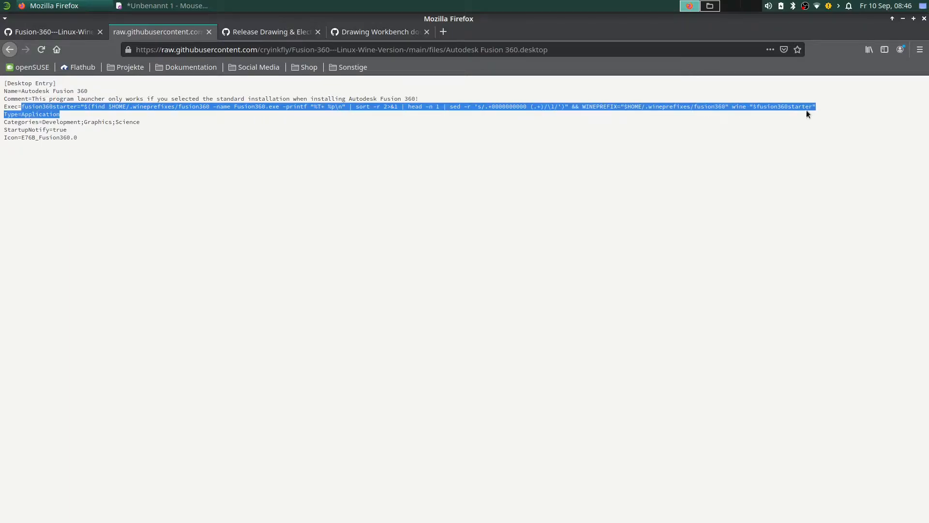
right_click(817, 105)
click(818, 114)
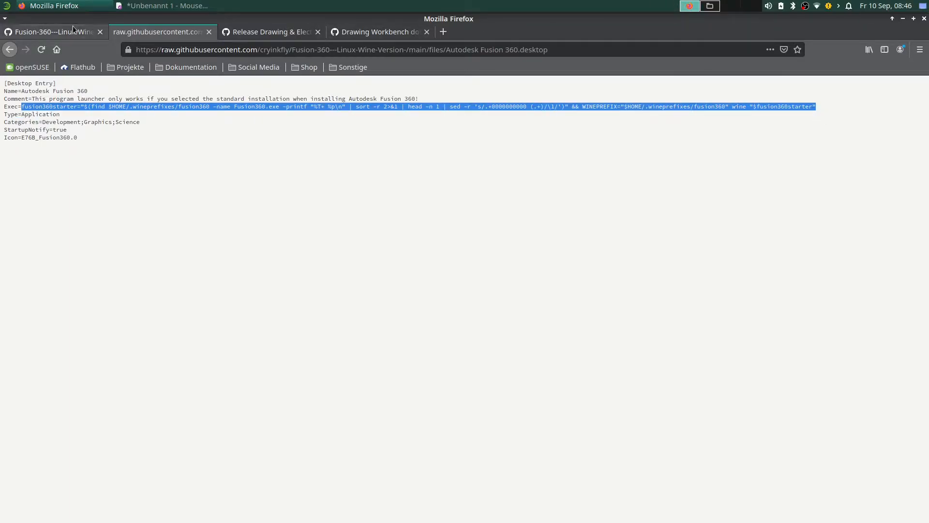
click(162, 6)
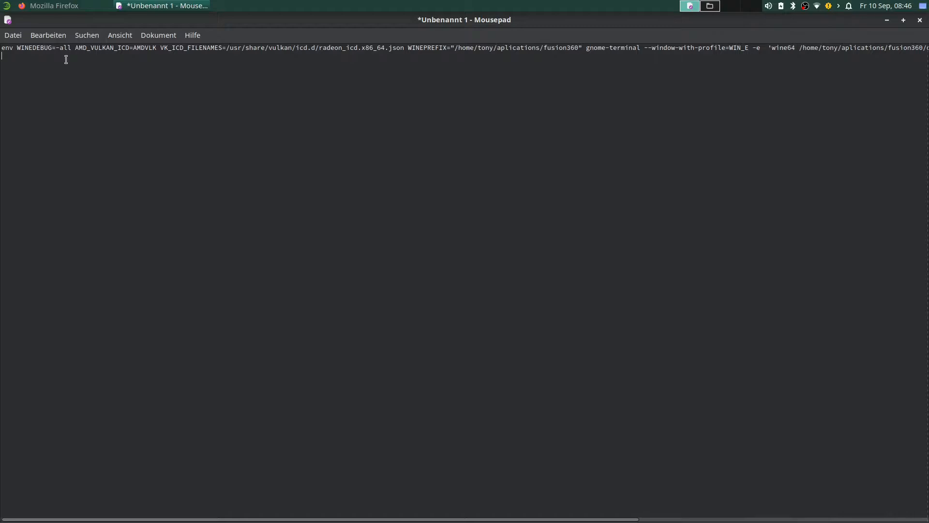
key(ctrl+v)
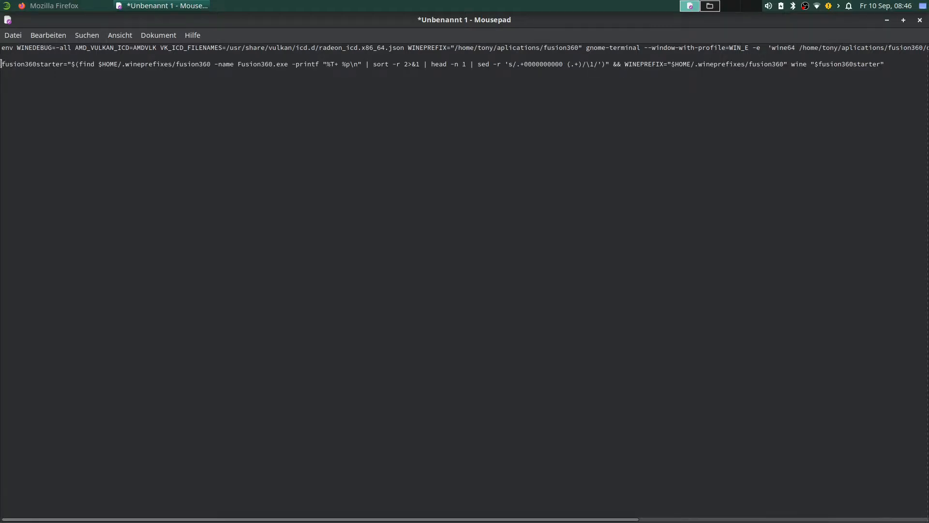
Highlight the entire pasted command and its fusion360starter variable name
drag(1, 63, 885, 65)
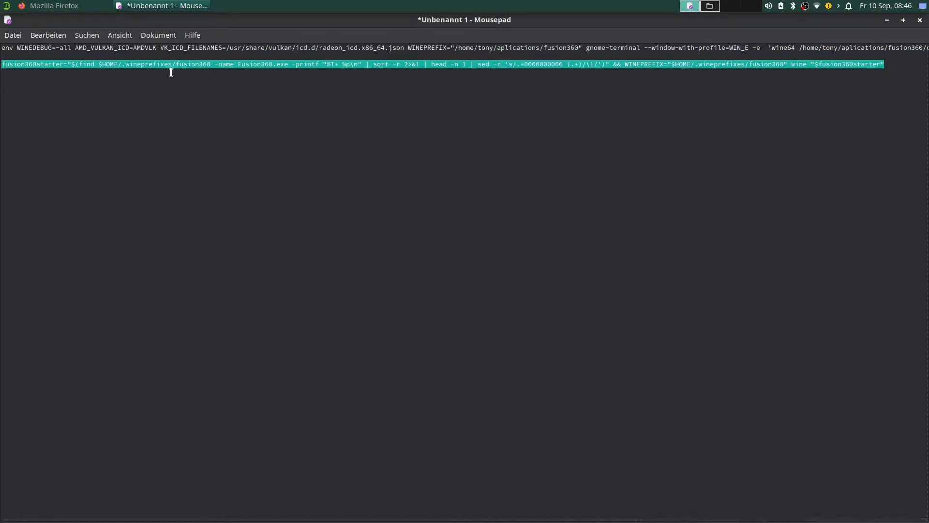
mouse_move(2, 68)
mouse_down()
mouse_move(60, 68)
mouse_move(0, 61)
mouse_up()
click(55, 67)
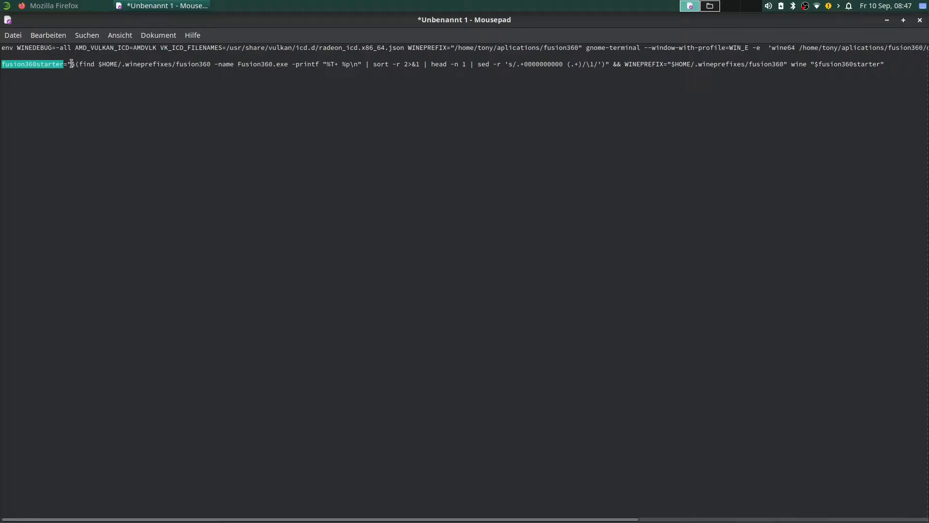
Highlight the find part of the command, its Fusion360.exe search name and the $HOME/.wineprefixes/fusion360 search path
drag(71, 64, 336, 75)
click(285, 68)
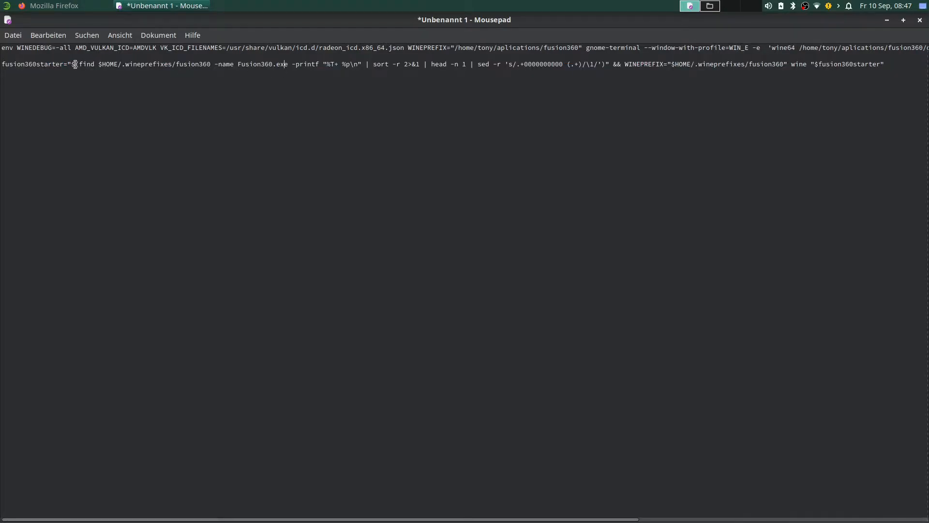
drag(79, 64, 285, 64)
click(245, 64)
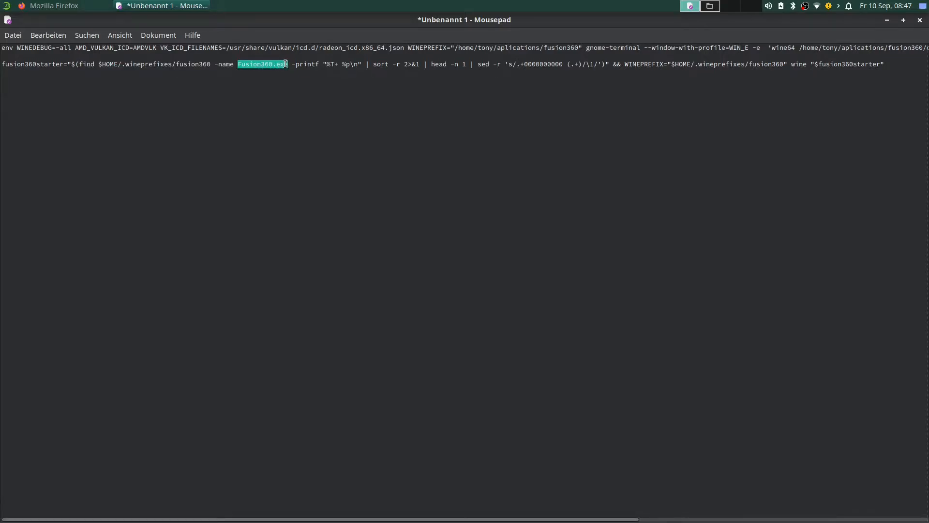
drag(98, 63, 209, 64)
click(219, 64)
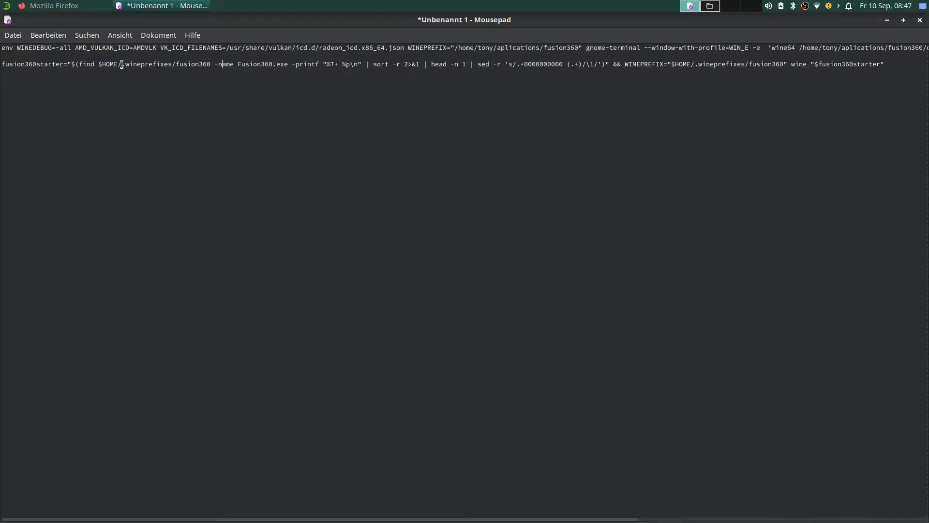
Highlight the fusion360starter variable name that stores the result of the find command
click(4, 65)
drag(4, 64, 63, 65)
click(64, 65)
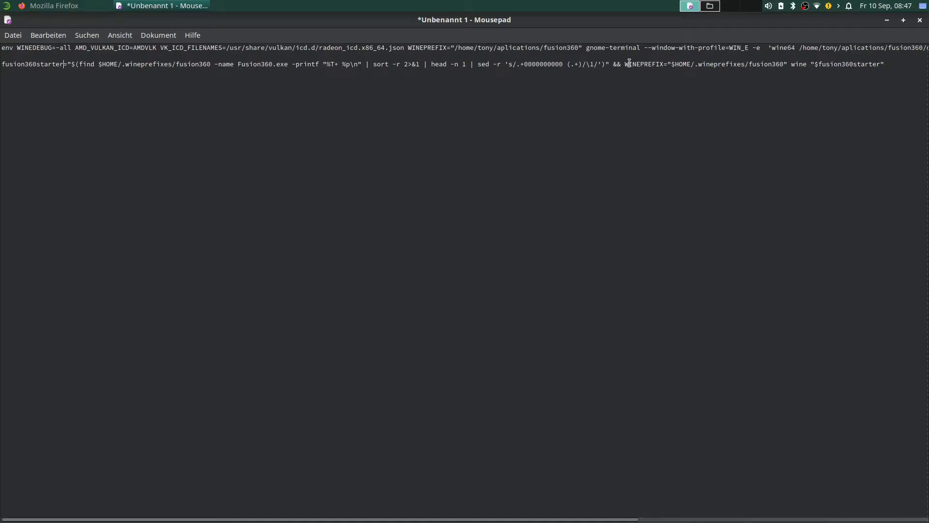
Highlight the command's closing wine call with its WINEPREFIX, the Fusion360.exe search name and the leading fusion360starter variable name
drag(625, 65, 887, 61)
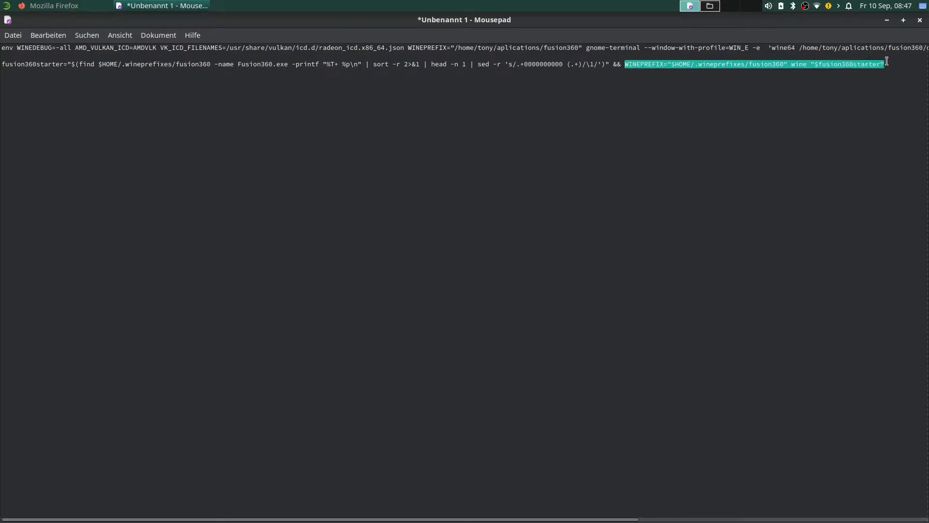
click(841, 64)
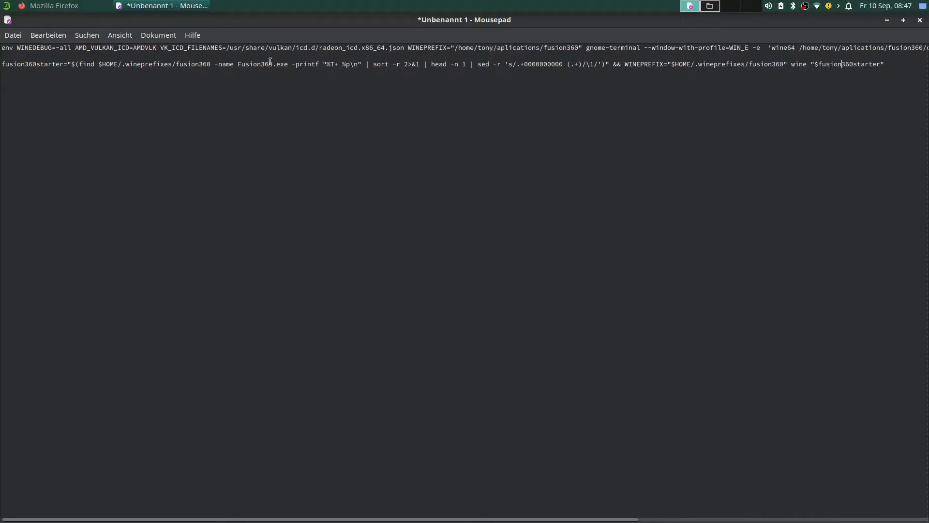
double_click(242, 64)
click(286, 64)
drag(63, 64, 0, 66)
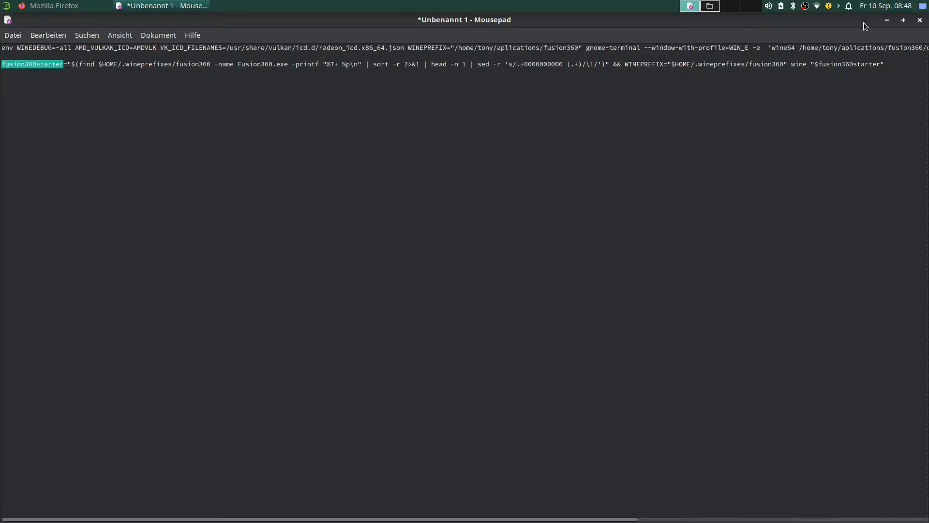
Highlight where $fusion360starter is used in the closing WINEPREFIX wine call, and the Fusion360.exe name it is searched by
click(850, 49)
drag(818, 66, 879, 66)
click(674, 67)
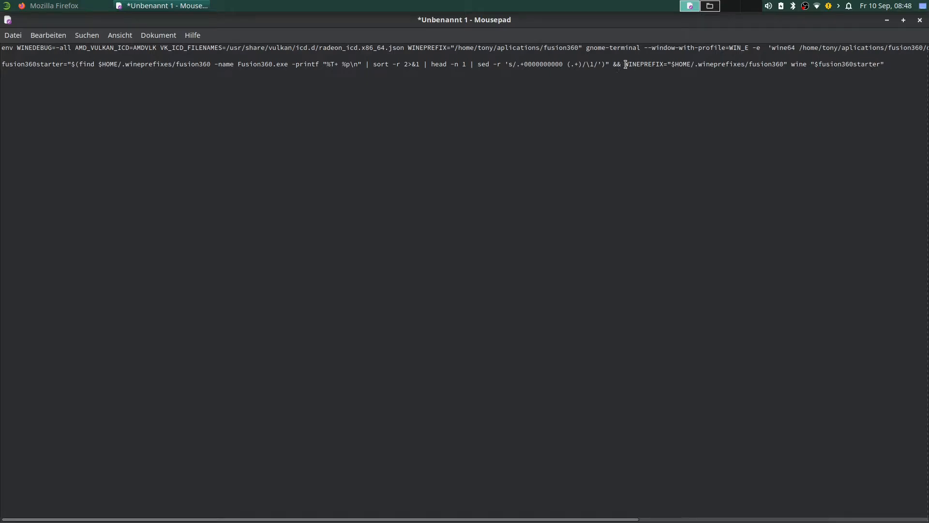
drag(624, 66, 880, 65)
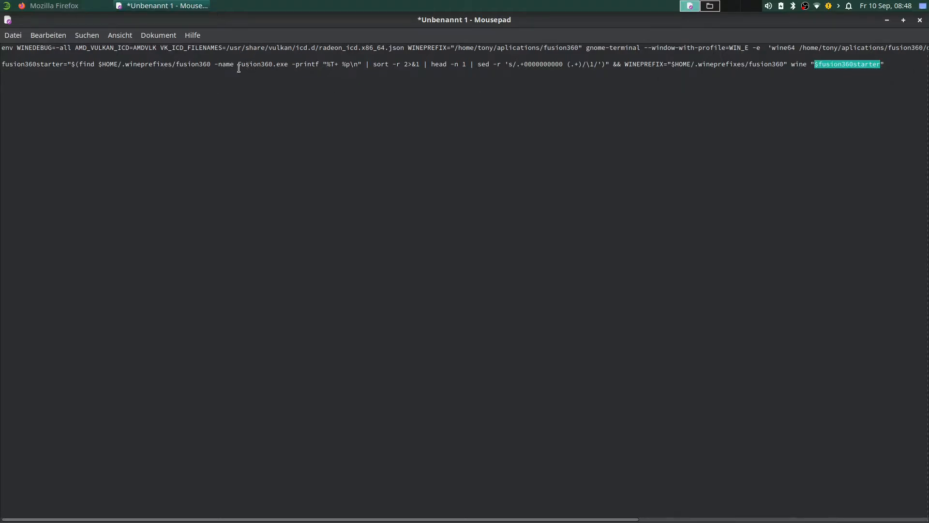
drag(238, 68, 288, 67)
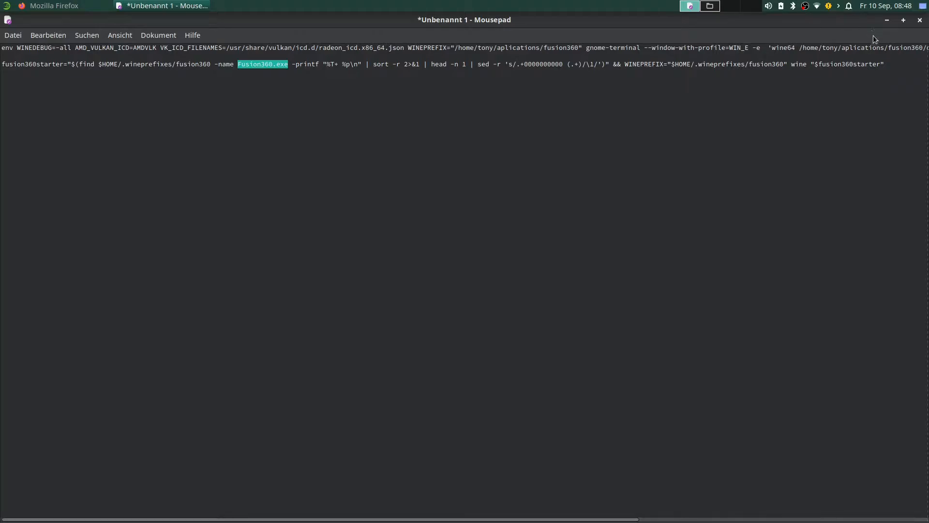
click(868, 67)
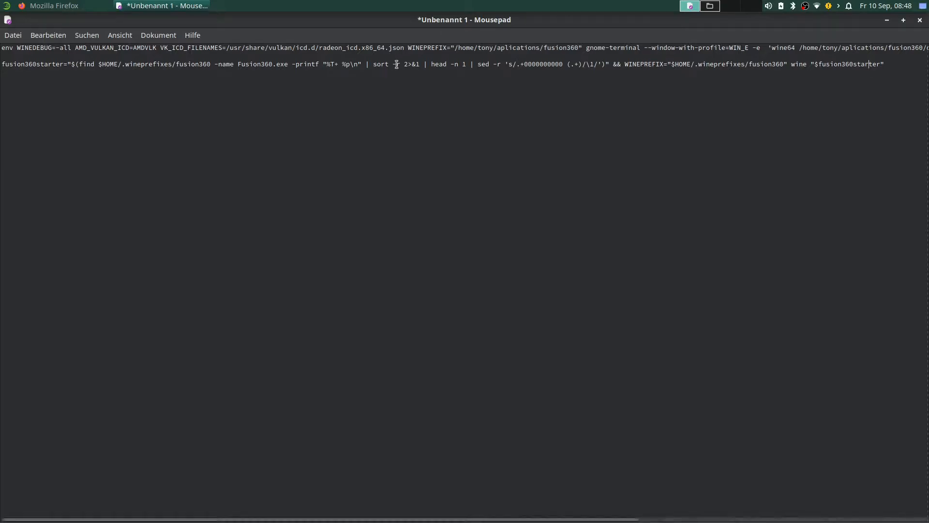
Highlight the sort, head and sed filters that follow the find part of the command
drag(373, 65, 544, 66)
click(374, 65)
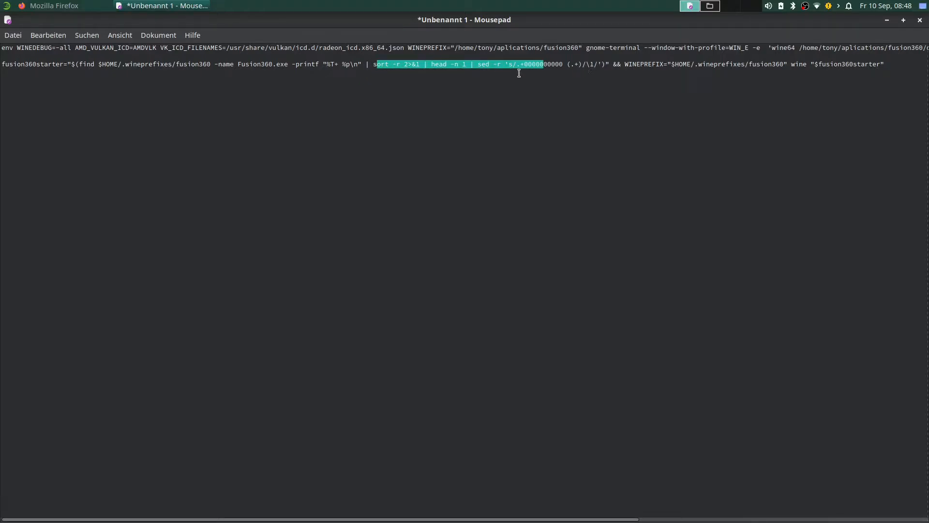
click(373, 65)
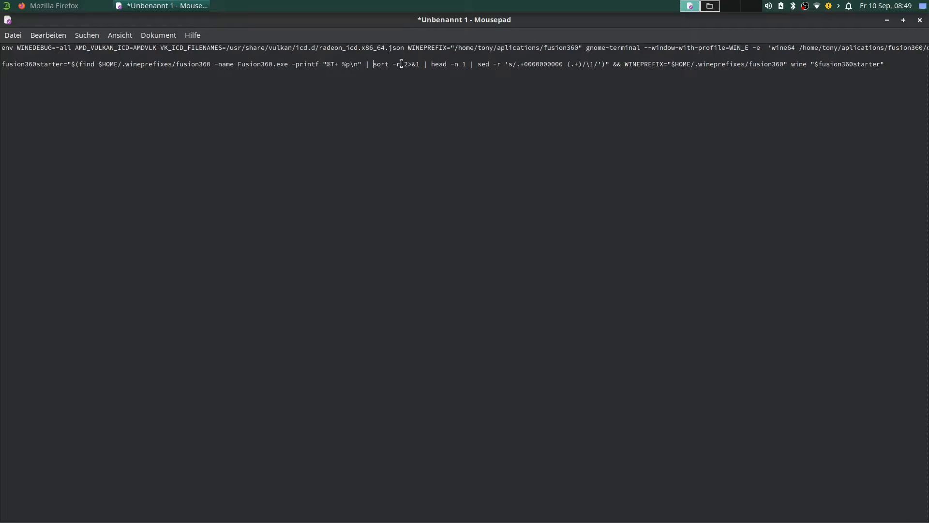
Switch to the file manager and locate Fusion360.exe in the 2719e3c6bed8896e3c7319fbb8bfbceff8f489a4 folder under webdeploy/production
click(714, 5)
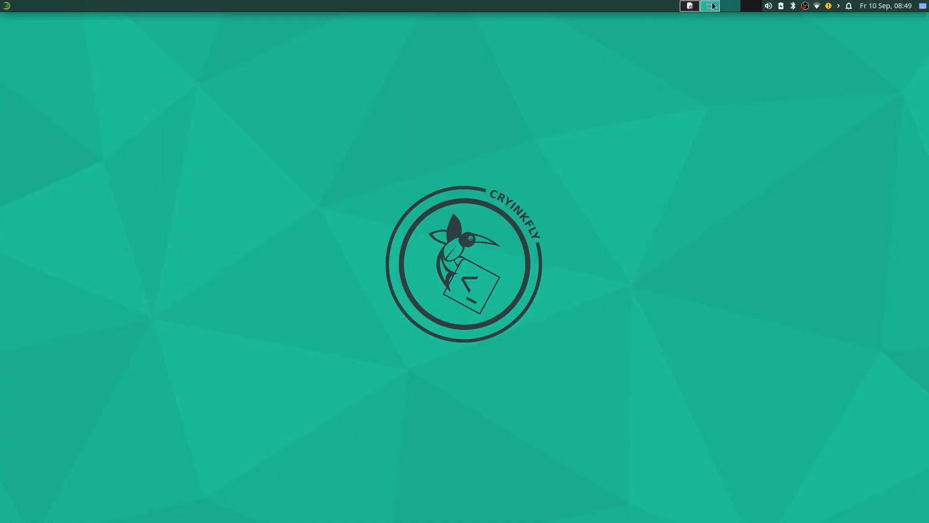
click(38, 47)
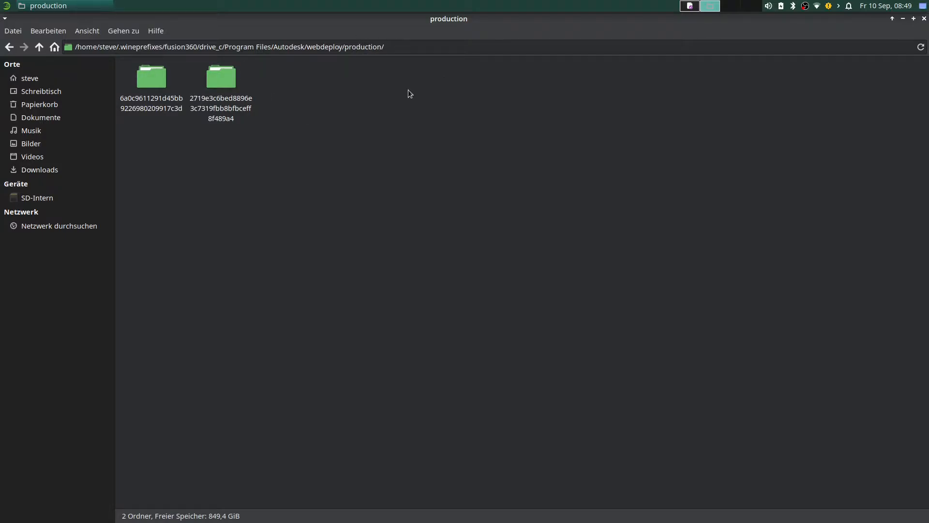
double_click(221, 85)
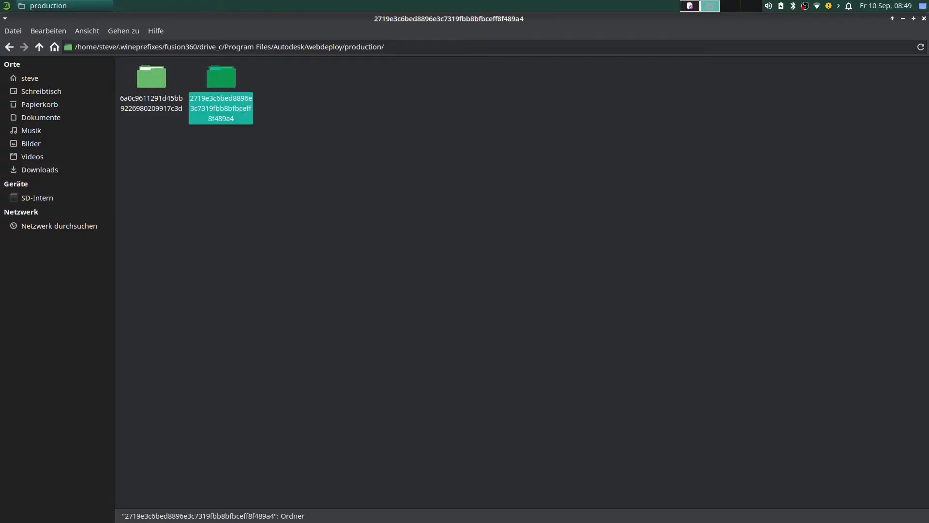
drag(926, 71, 923, 434)
scroll(541, 236, up, 3)
click(438, 271)
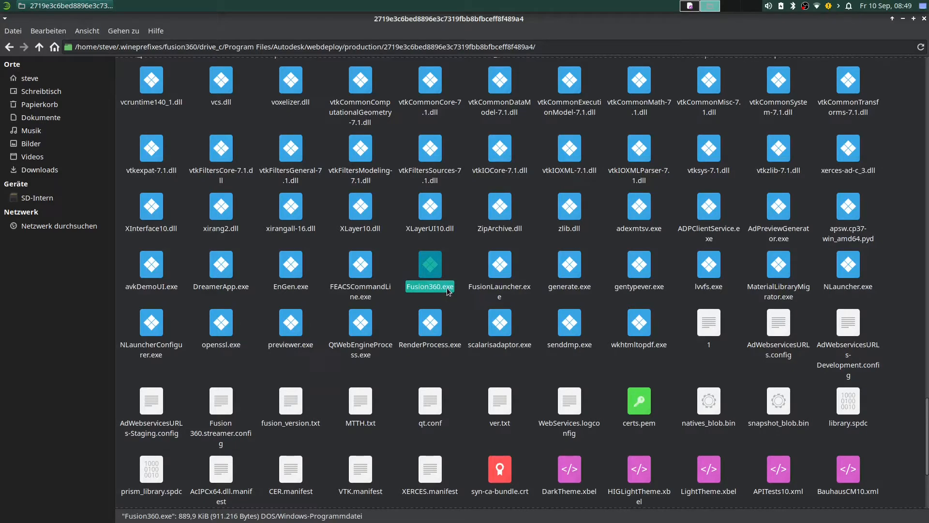
Point out FusionLauncher.exe beside Fusion360.exe by selecting each of the two files in turn
click(520, 247)
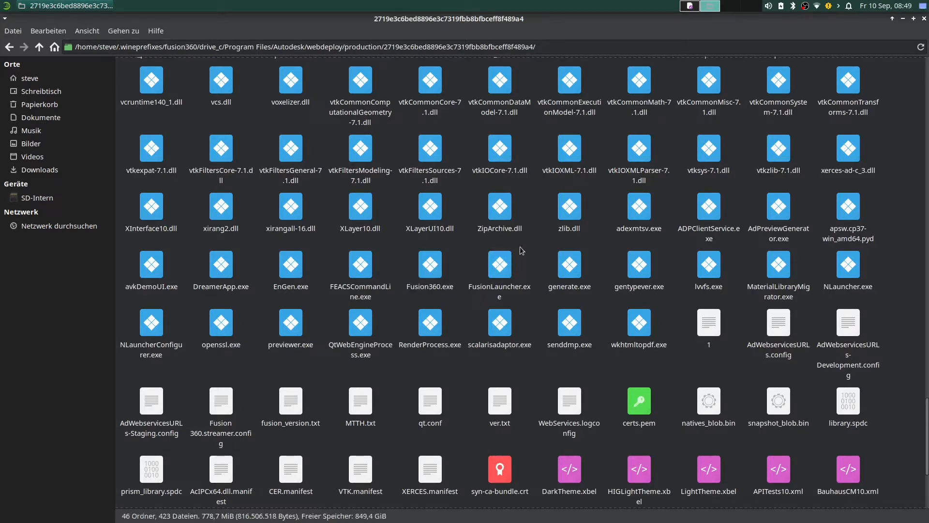
drag(523, 253, 506, 276)
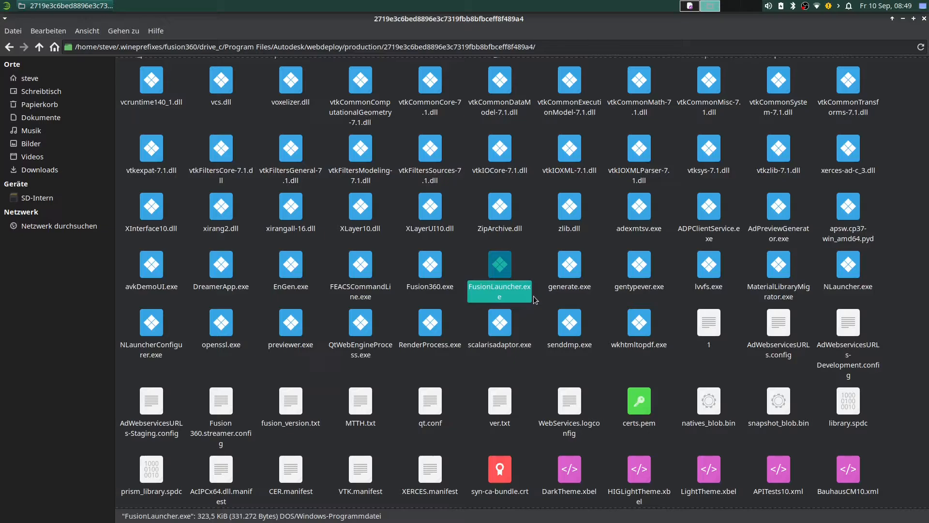
click(430, 271)
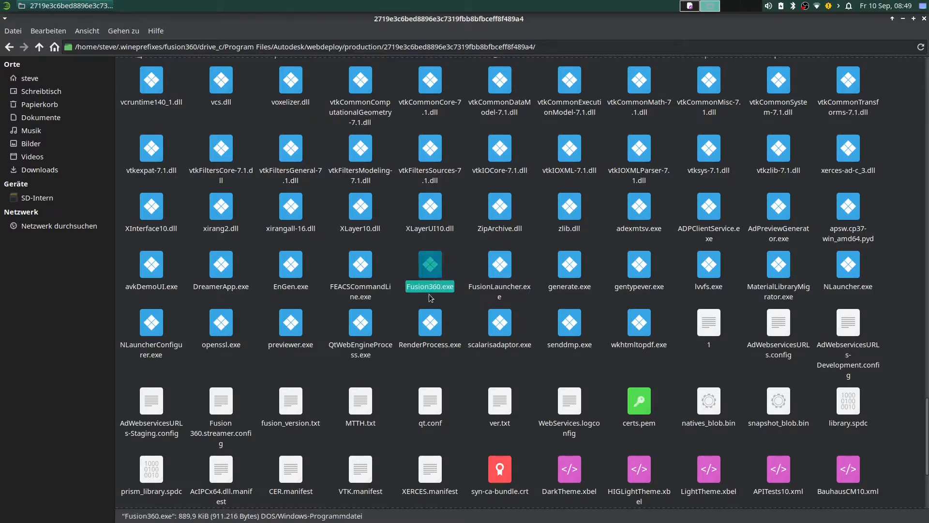
click(482, 255)
drag(527, 246, 497, 277)
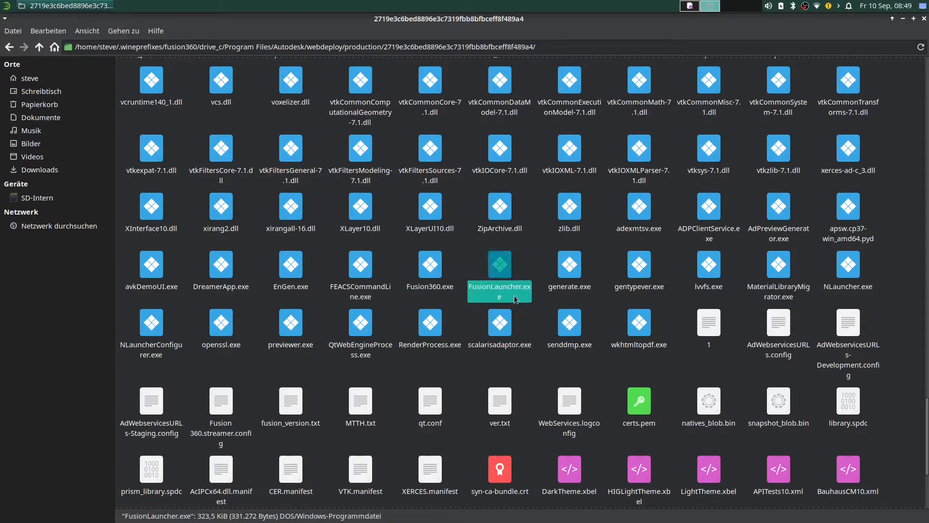
click(533, 259)
click(41, 48)
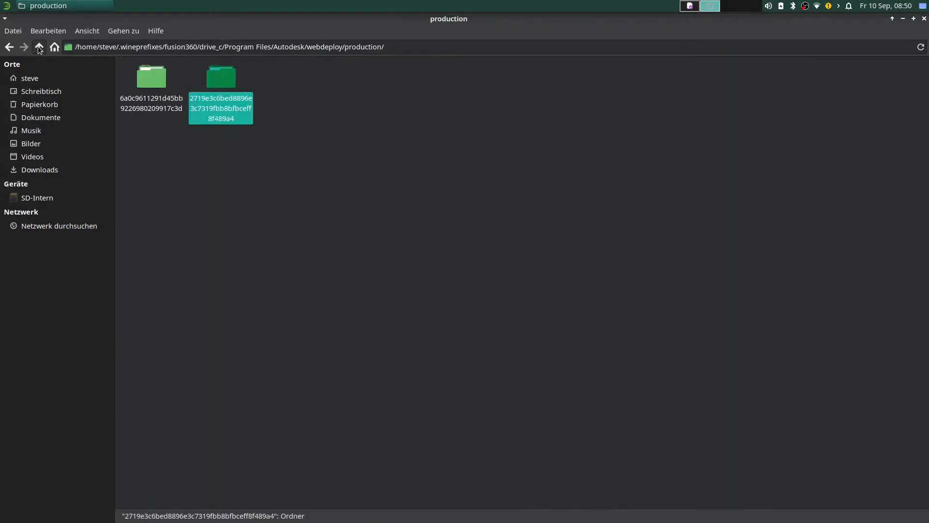
double_click(161, 103)
click(221, 104)
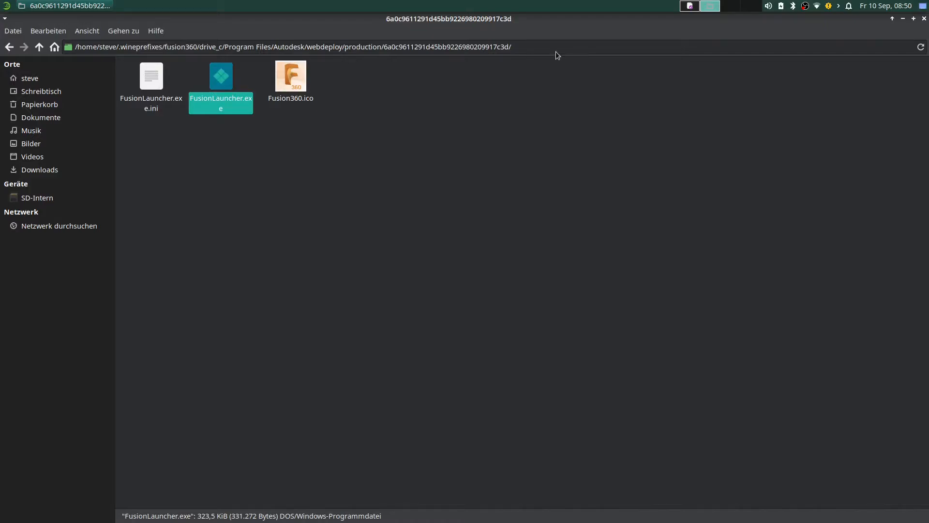
Switch back to Mousepad and highlight the sort -r 2>&1 part of the pasted command
click(688, 6)
drag(370, 64, 455, 66)
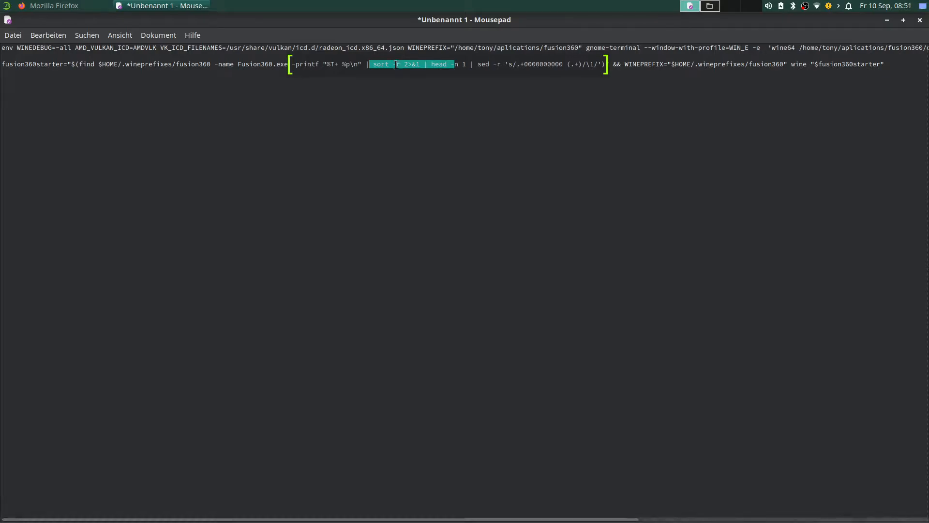
click(370, 64)
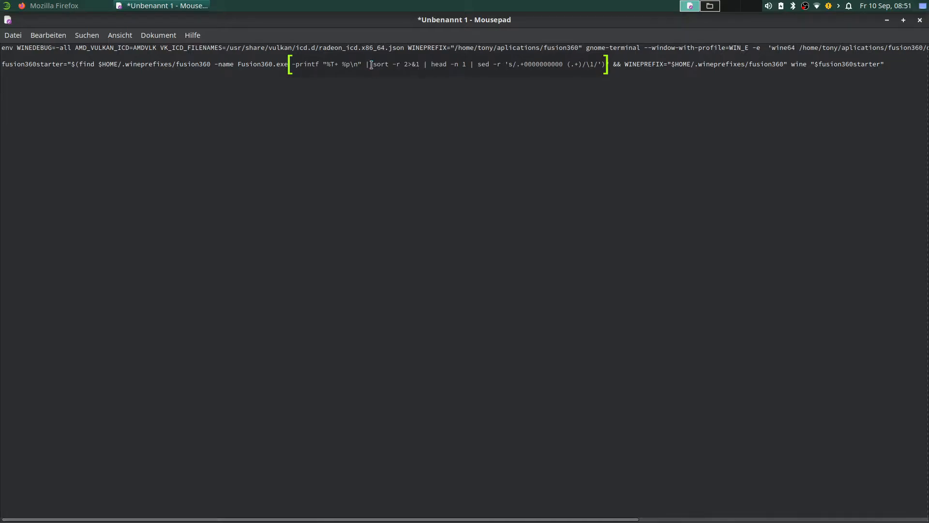
drag(371, 64, 419, 64)
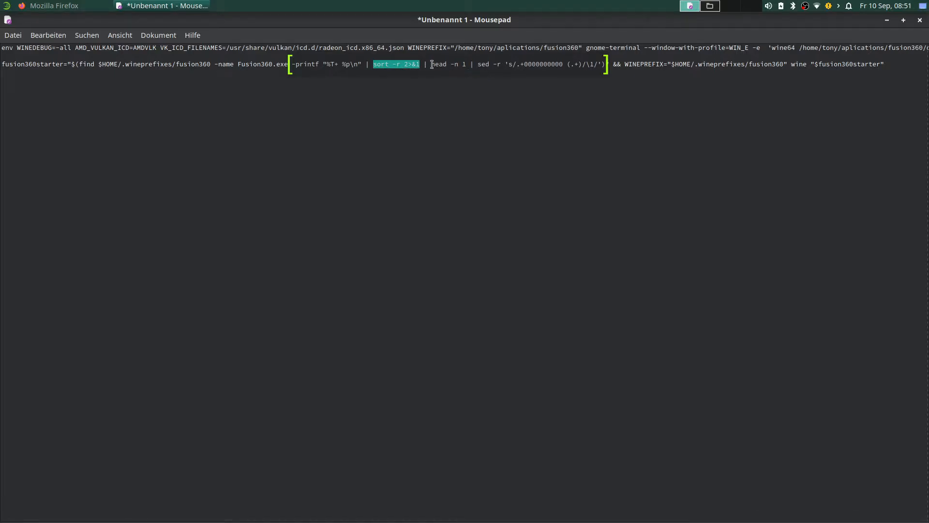
Copy the entire command line that starts with fusion360starter=
double_click(42, 64)
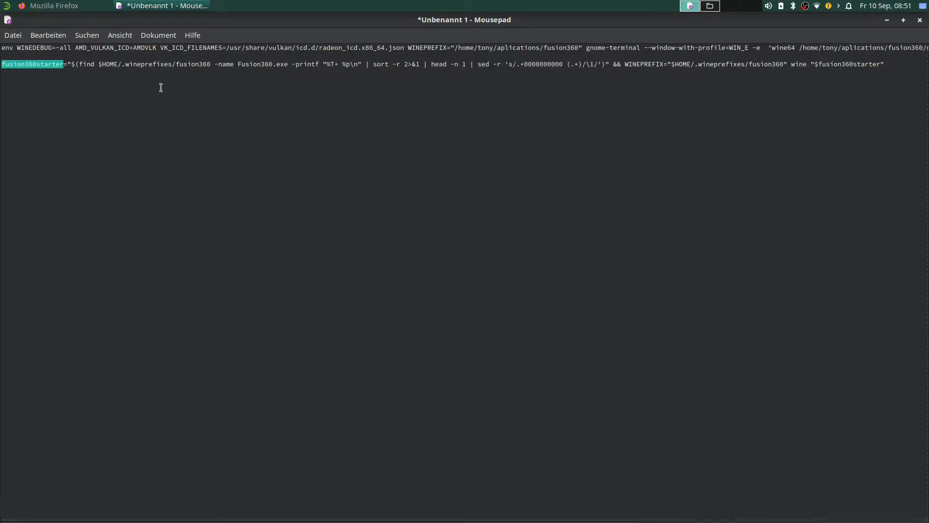
triple_click(77, 64)
right_click(77, 64)
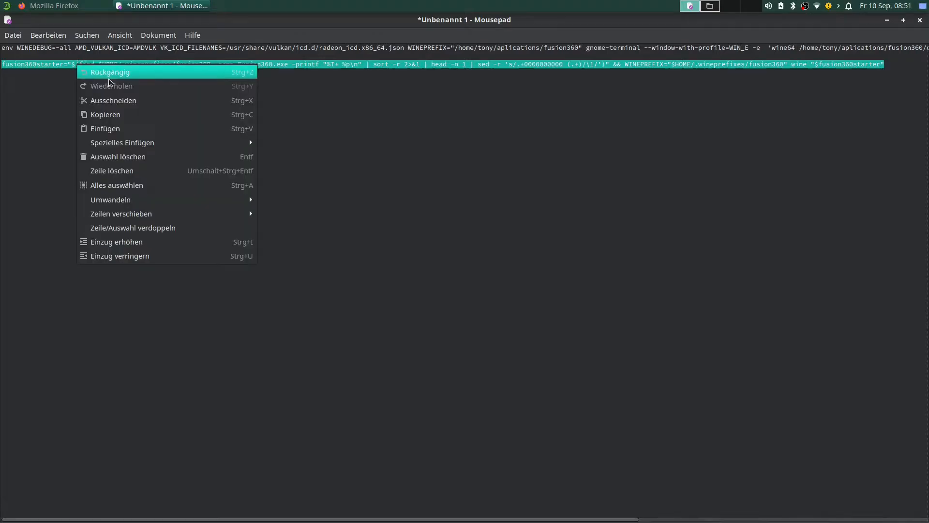
click(111, 113)
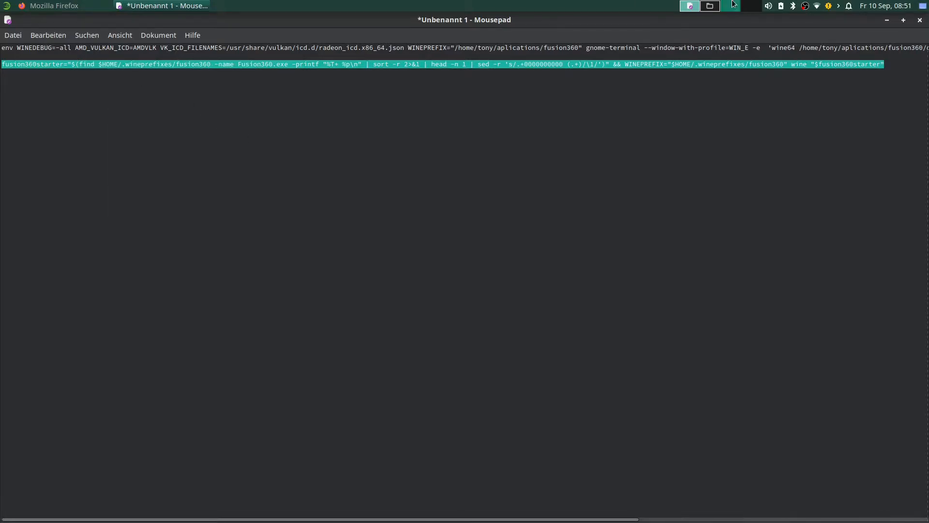
Switch to Firefox, close the raw Autodesk Fusion 360.desktop page and look through the v4.0 release page's screenshots
click(35, 3)
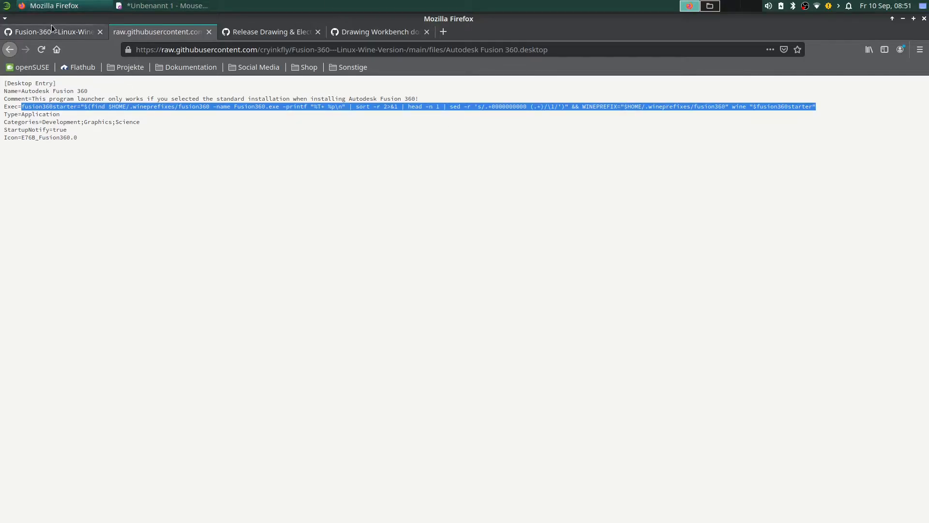
click(209, 32)
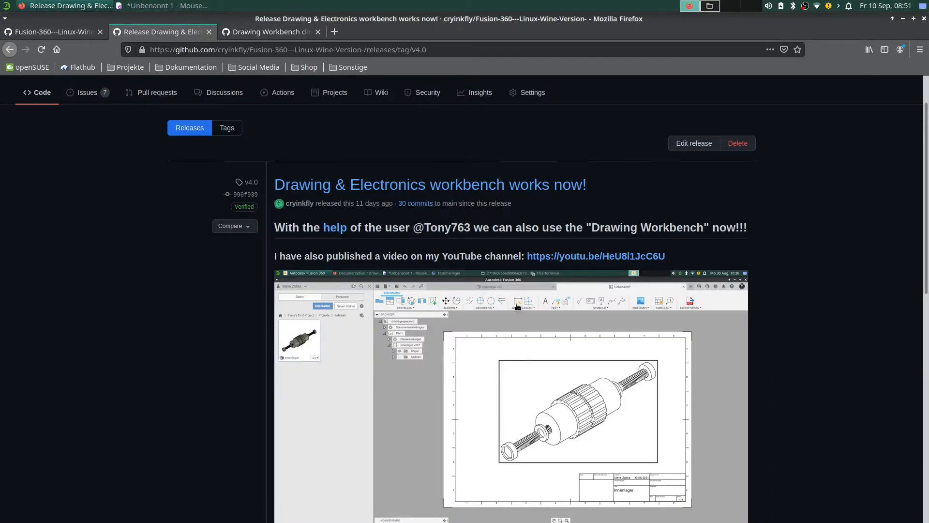
scroll(517, 305, down, 5)
scroll(436, 218, up, 3)
scroll(400, 178, down, 3)
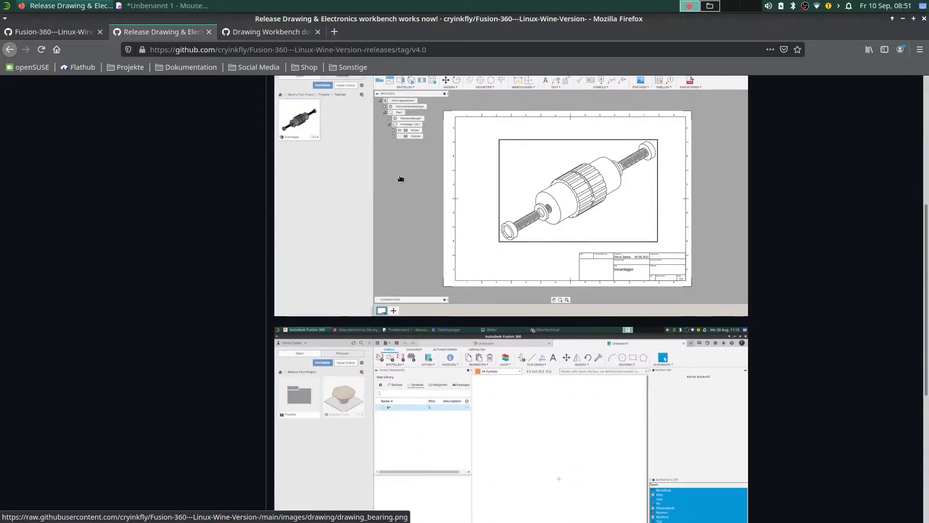
scroll(477, 319, up, 3)
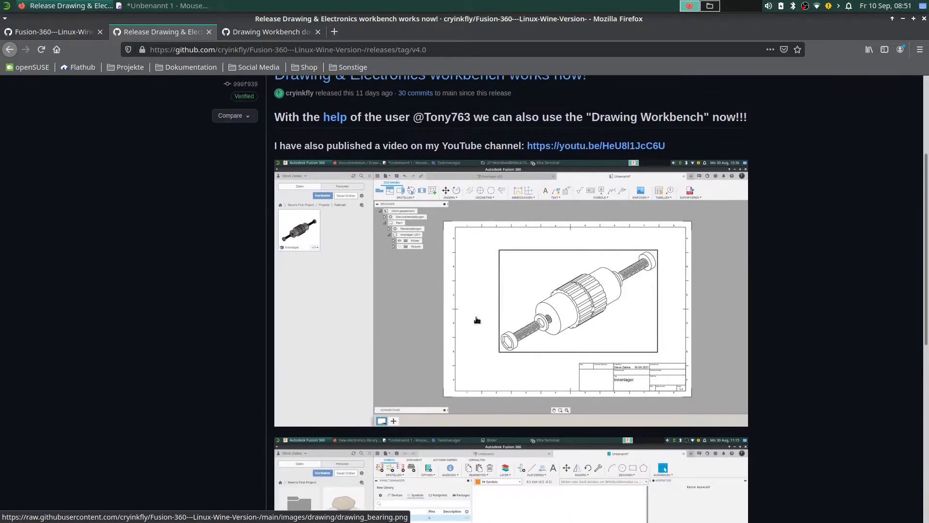
Examine the drawing_bearing.png and #1.1_electronics_library.png screenshots from the release page at full size, and close both images
click(496, 289)
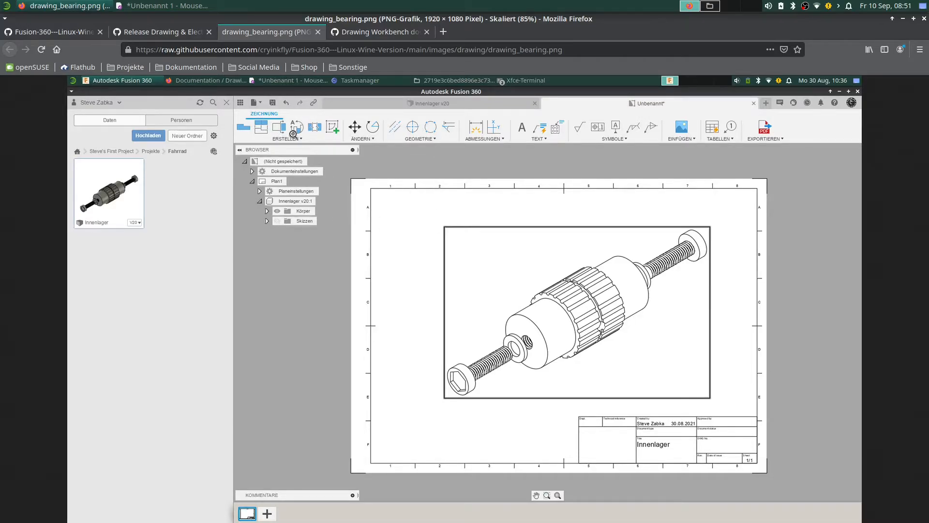
click(164, 33)
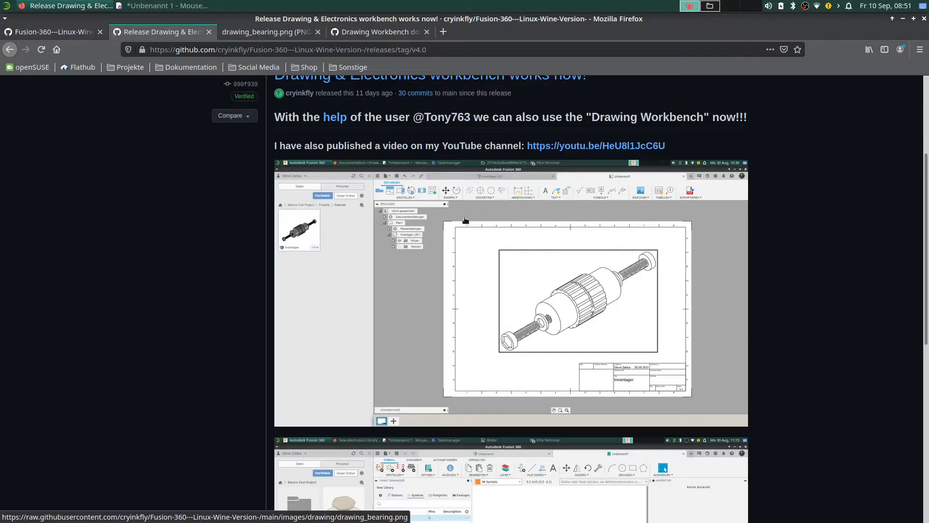
scroll(469, 235, down, 6)
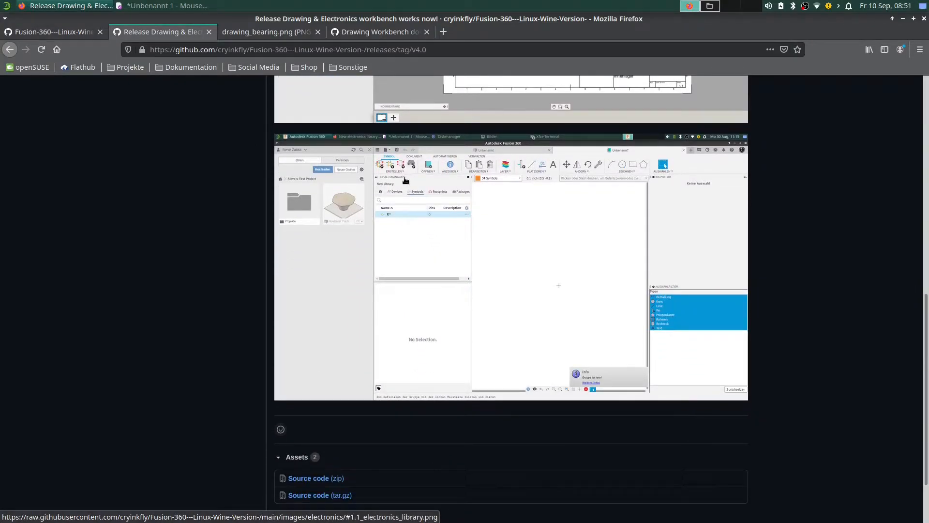
click(469, 224)
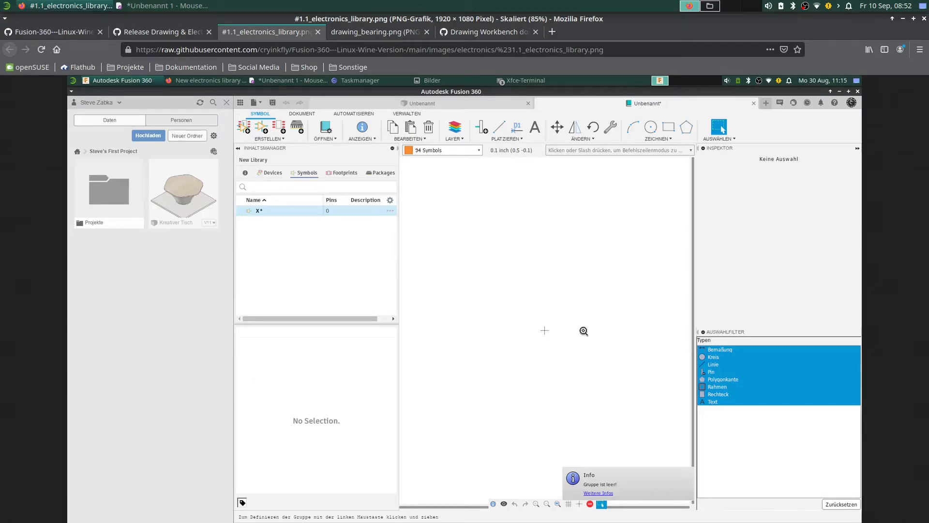
click(317, 32)
click(262, 34)
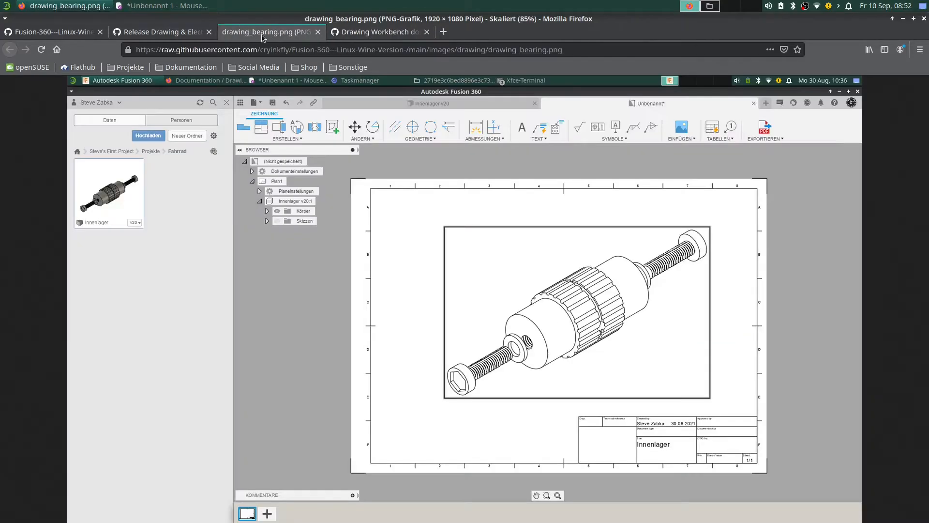
click(318, 32)
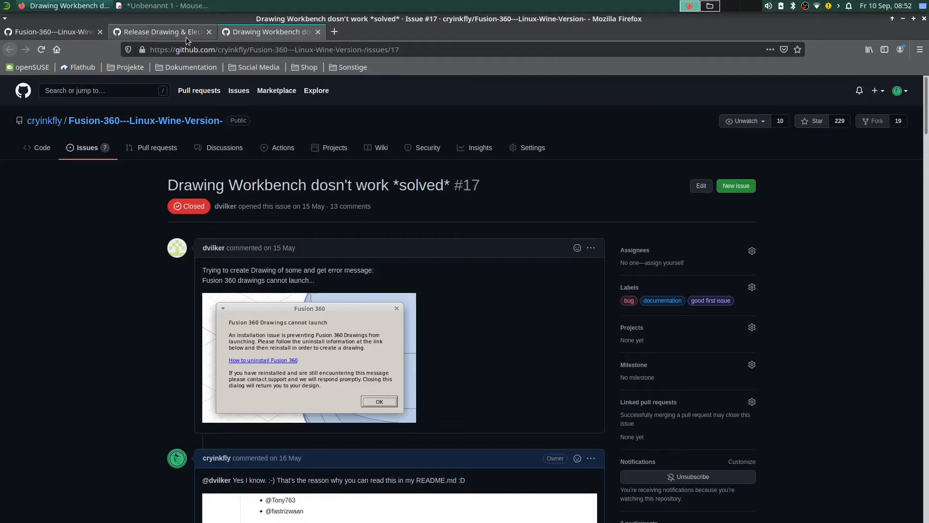
Close the GitHub issue #17 page and the file manager window showing the Fusion 360 production folder
click(318, 32)
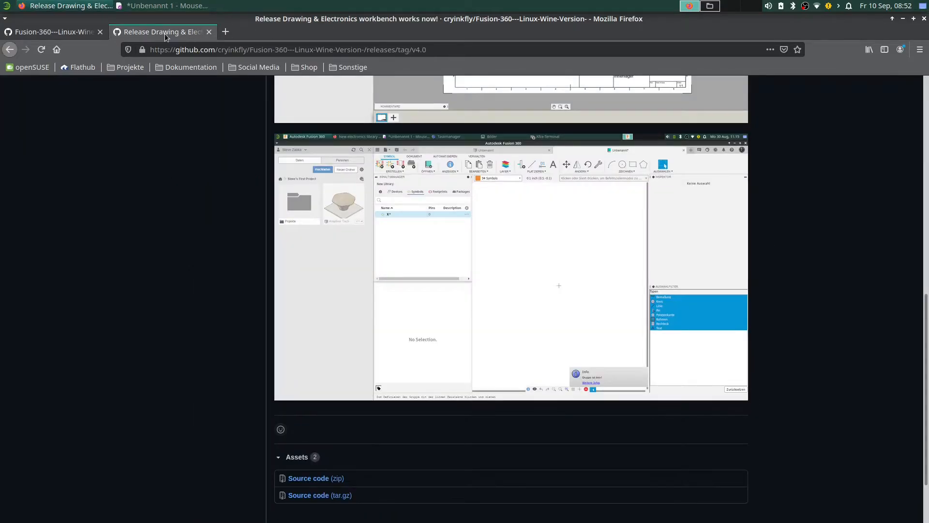
click(716, 6)
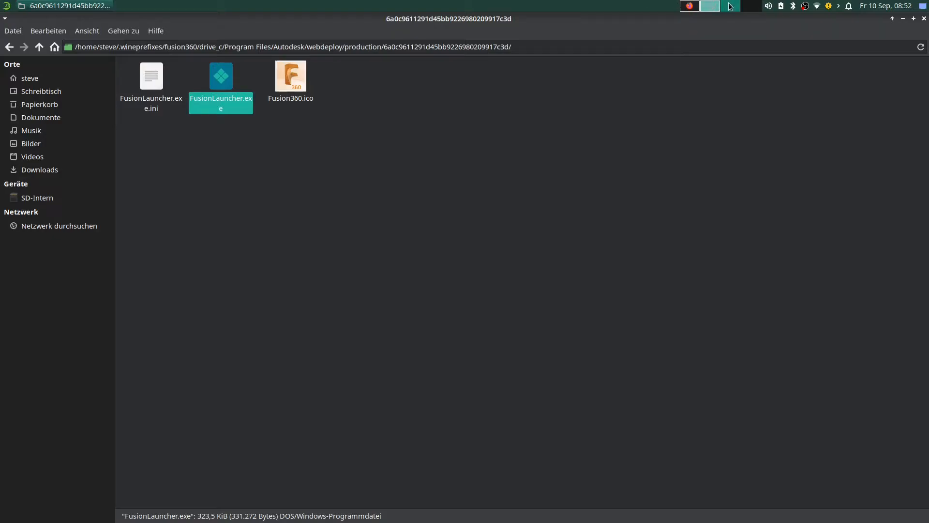
click(925, 19)
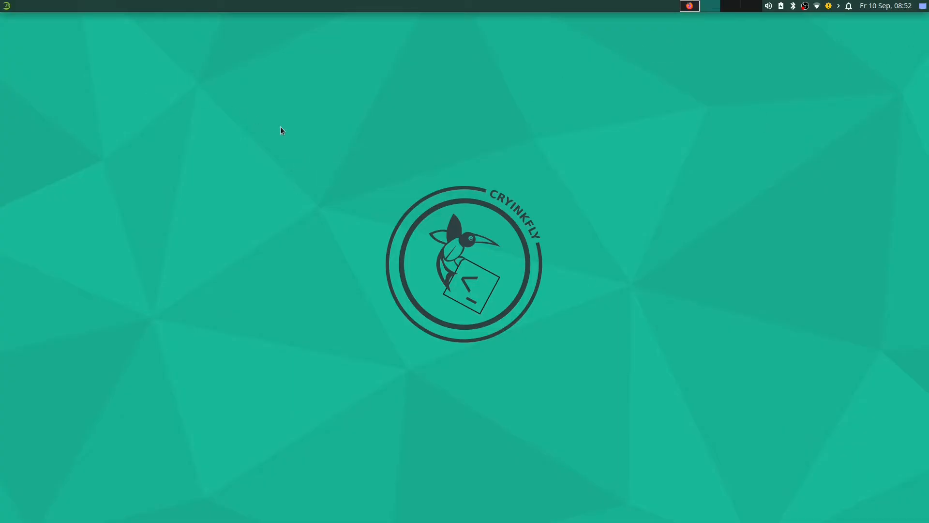
Open a maximized terminal, paste the copied fusion360starter= command line and run it to start Fusion 360
key(ctrl+alt+t)
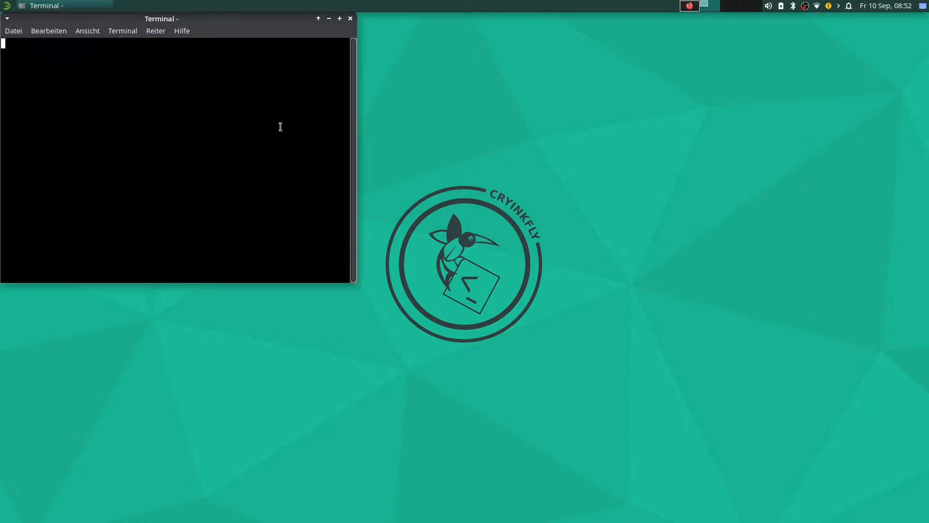
double_click(338, 22)
right_click(308, 119)
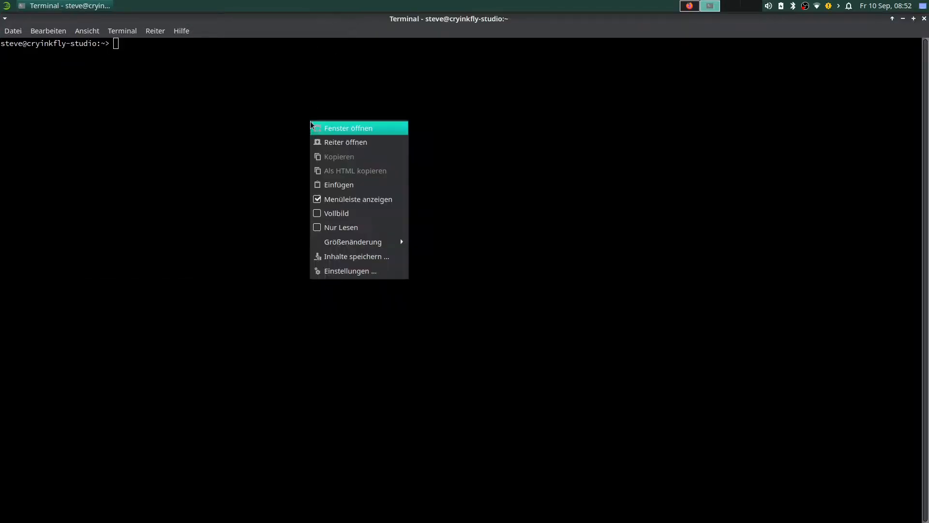
click(330, 182)
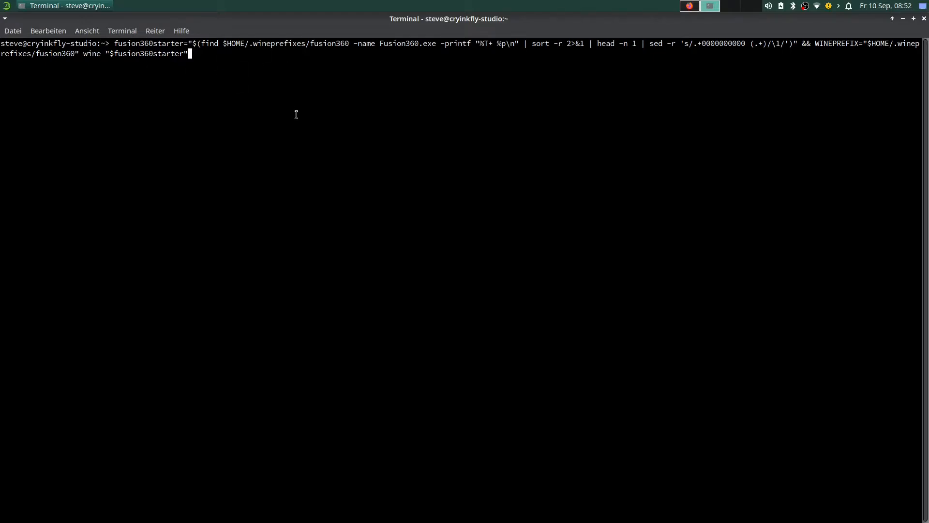
key(Return)
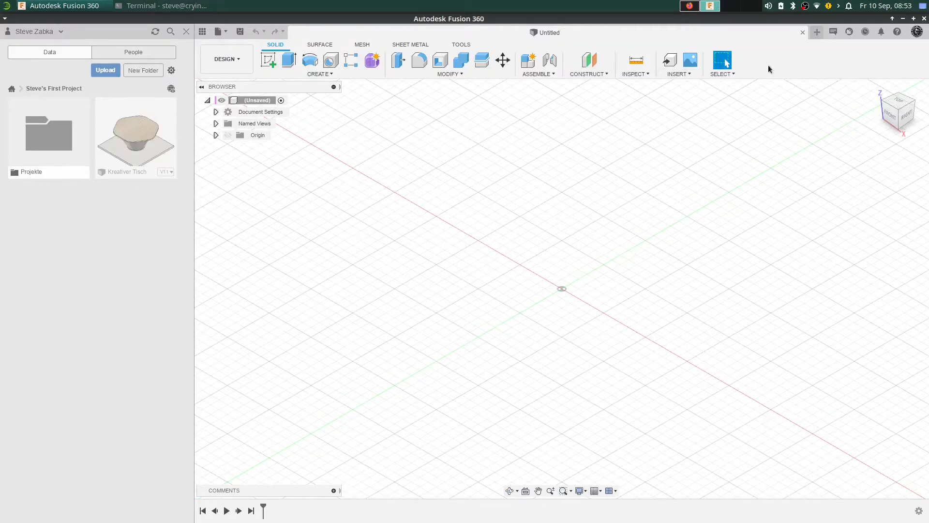
Look up the Fusion 360 version and the Windows version in the About information, and close it
click(897, 32)
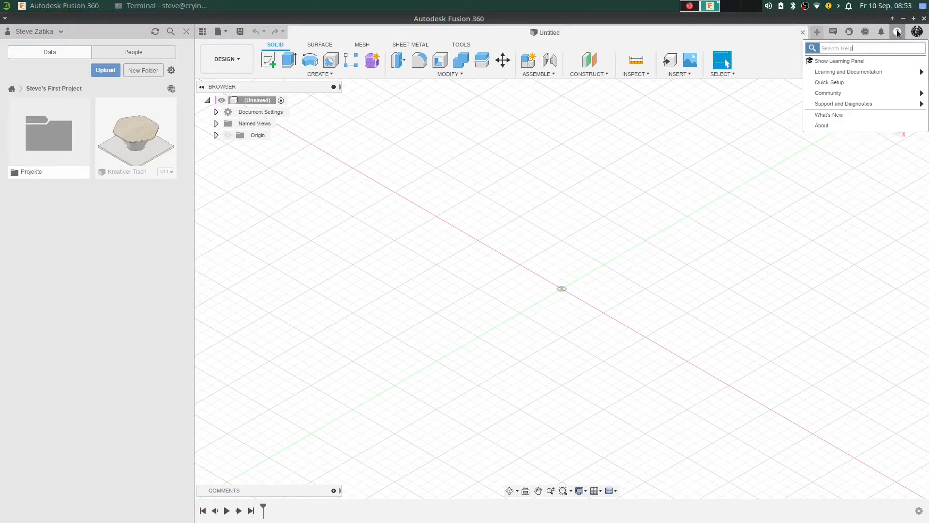
click(849, 124)
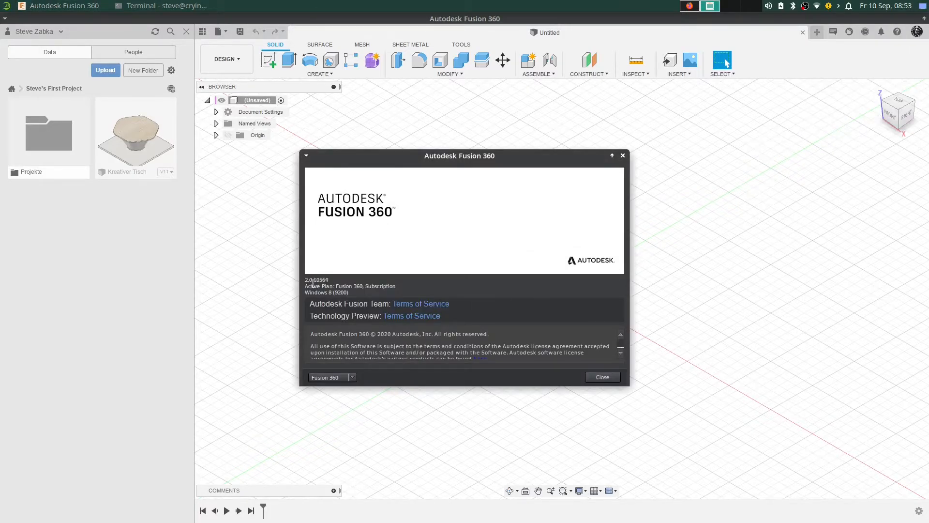
drag(304, 280, 333, 279)
drag(350, 293, 300, 293)
click(602, 376)
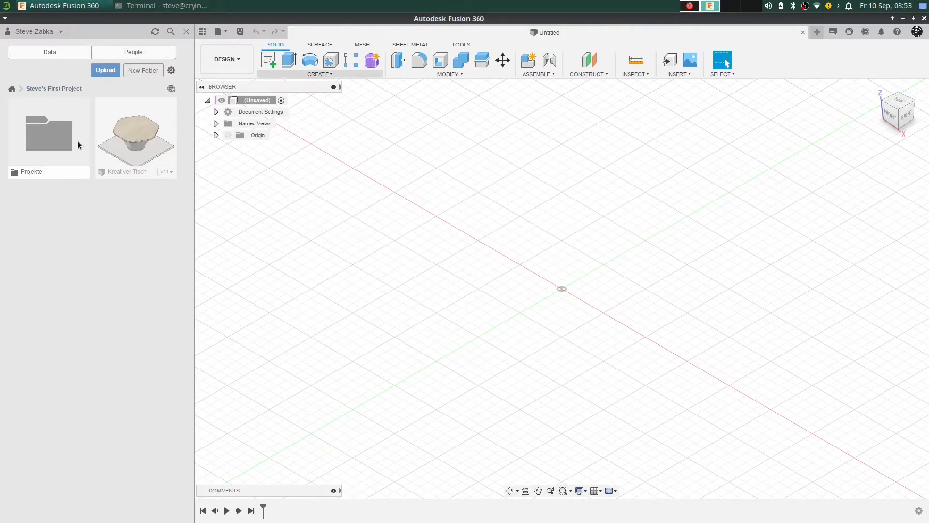
Open the H-Öl_Wanne design from the folder Projekte > Auto, Wohnwagen & Zubehör > Teile > Hebebühne_Ölwanne[Selbstschmierung]
click(54, 133)
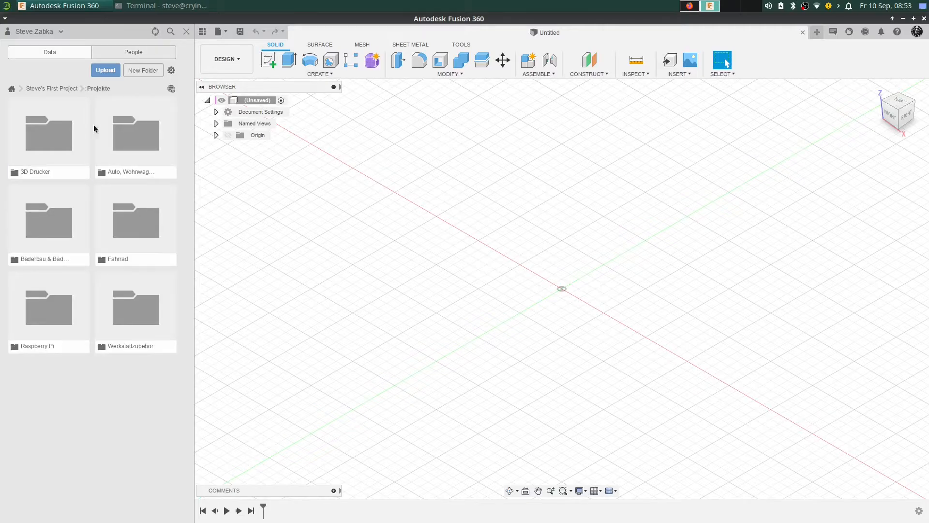
click(143, 132)
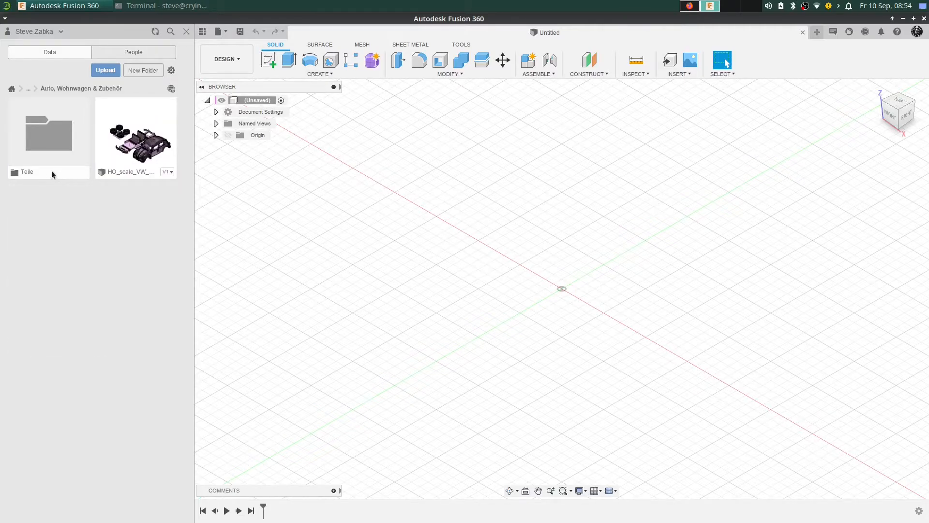
click(49, 135)
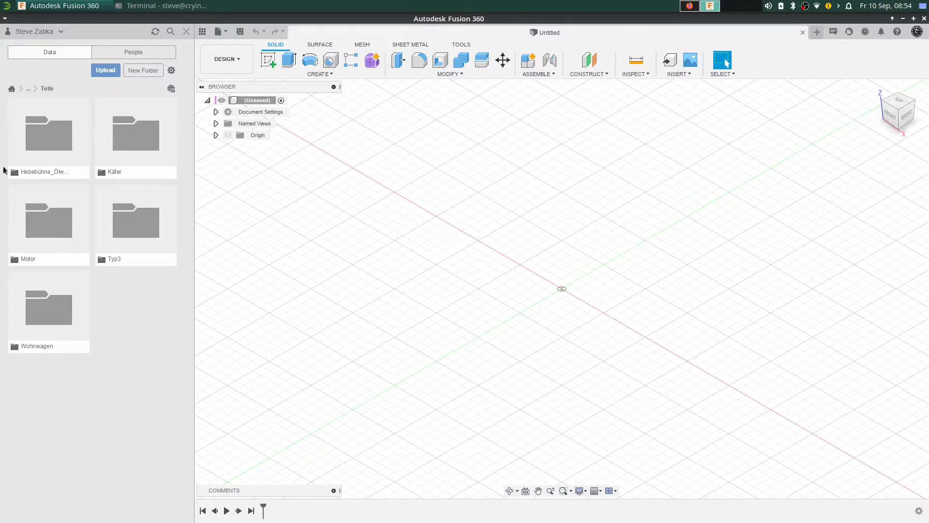
click(48, 137)
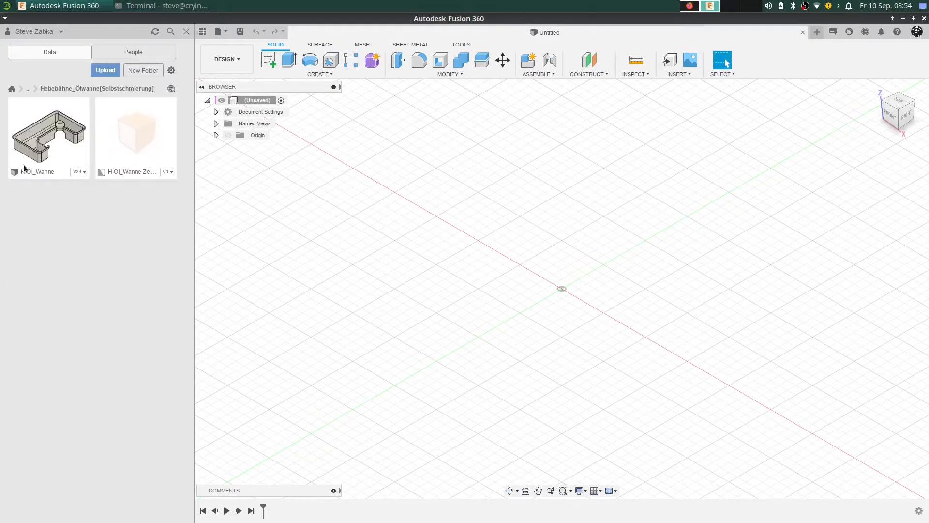
right_click(58, 127)
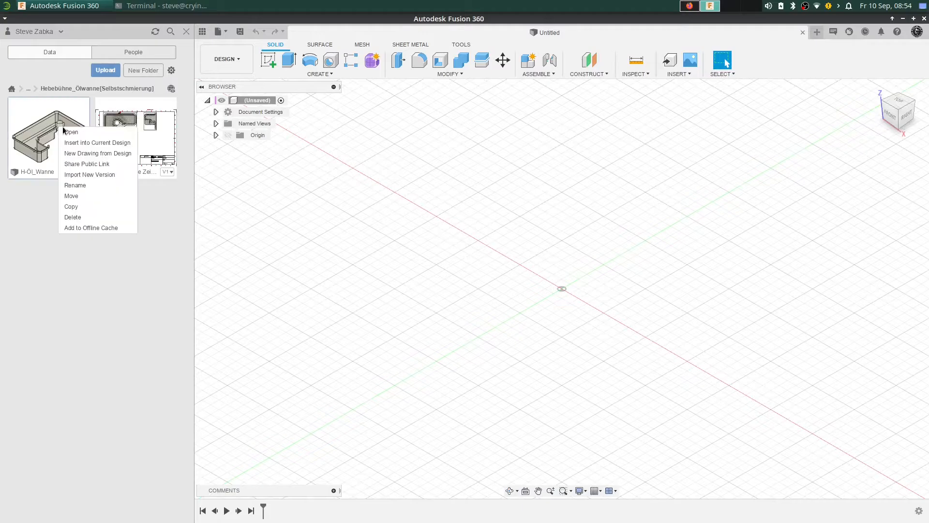
click(77, 134)
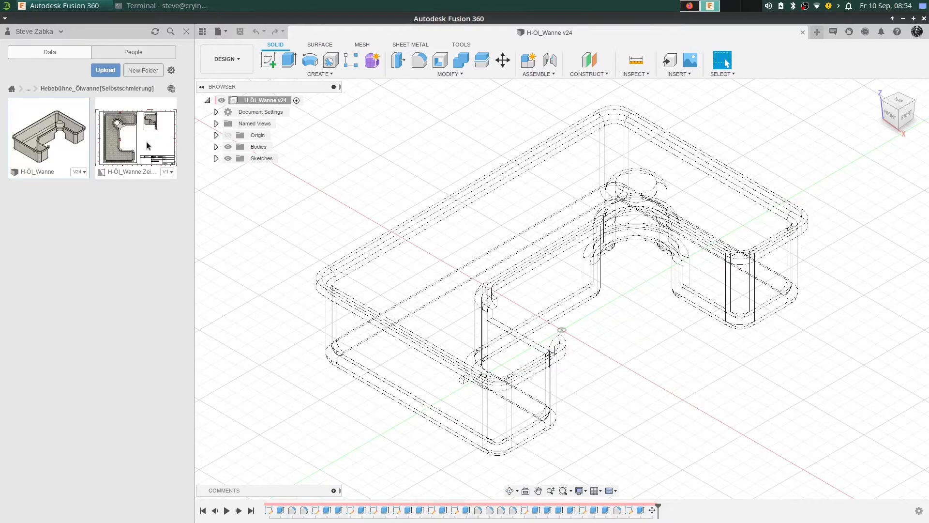
Hide the data panel and display the H-Öl_Wanne model in the shaded visual style
click(202, 32)
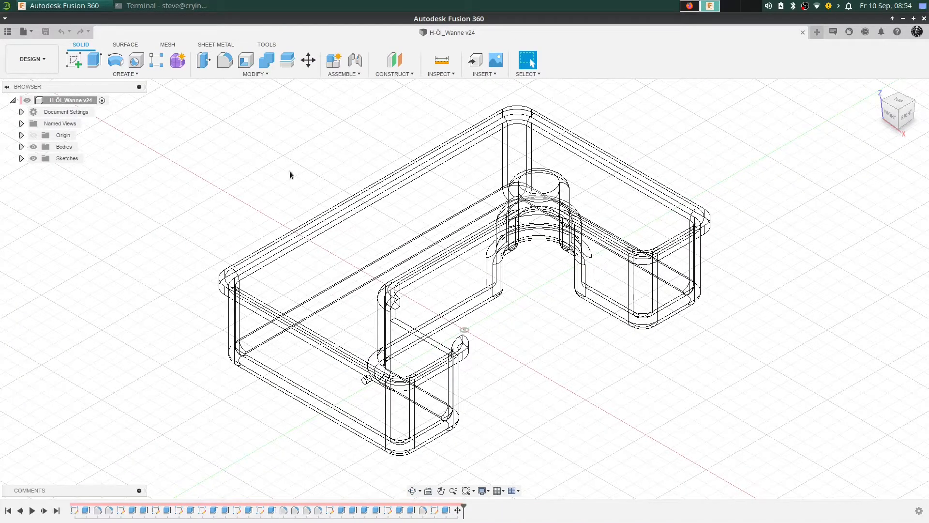
click(482, 491)
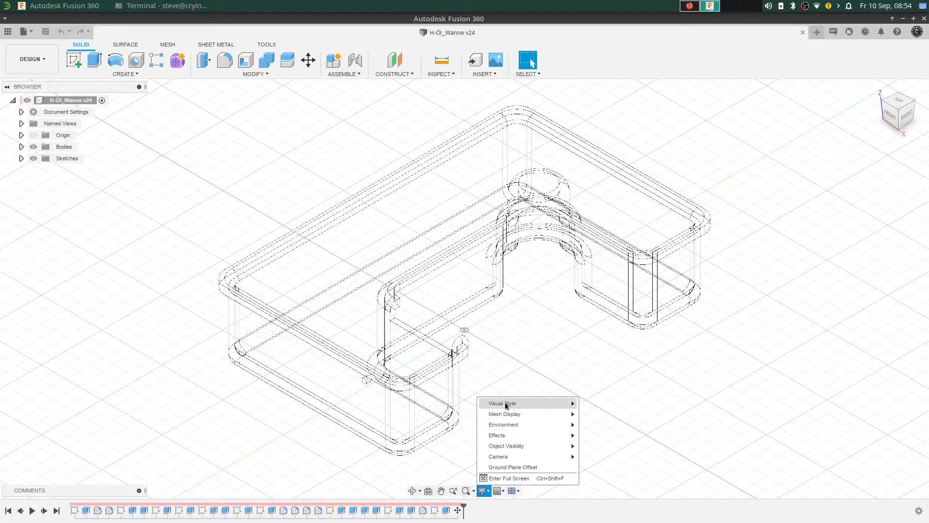
mouse_move(505, 404)
click(588, 405)
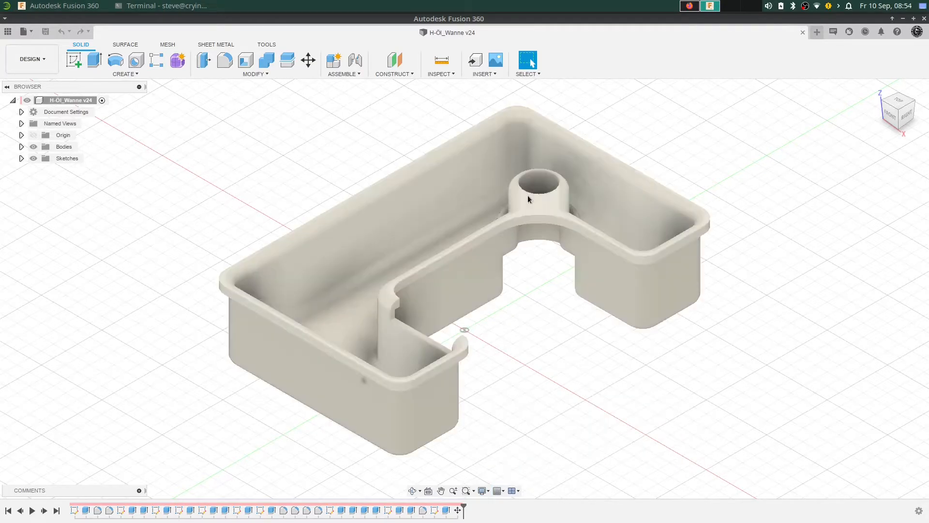
mouse_move(551, 203)
middle_down()
mouse_move(562, 210)
mouse_move(537, 199)
middle_up()
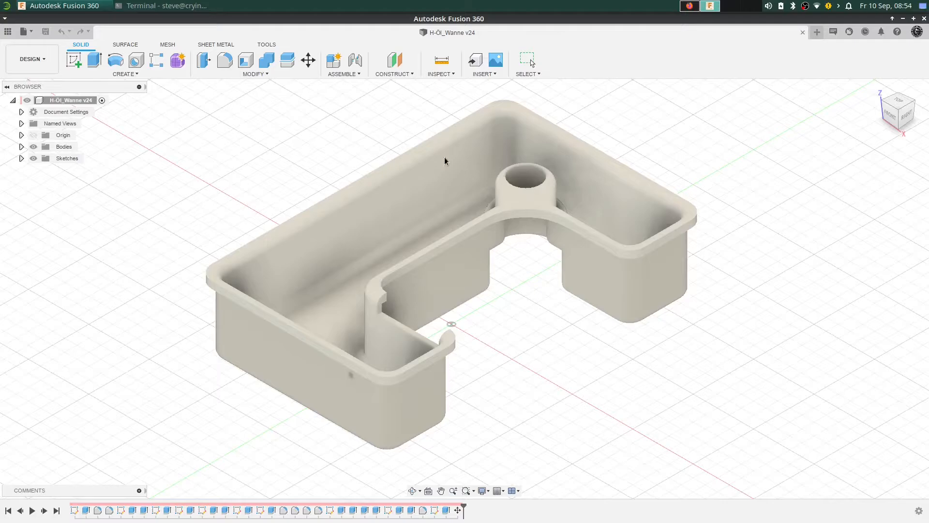
Collapse the model browser and start a new drawing from the H-Öl_Wanne design
click(33, 33)
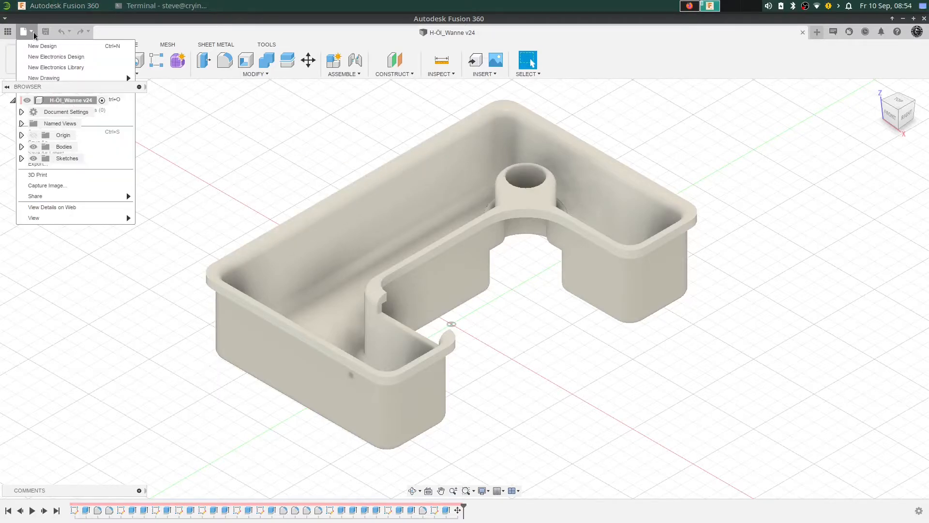
click(7, 87)
click(24, 32)
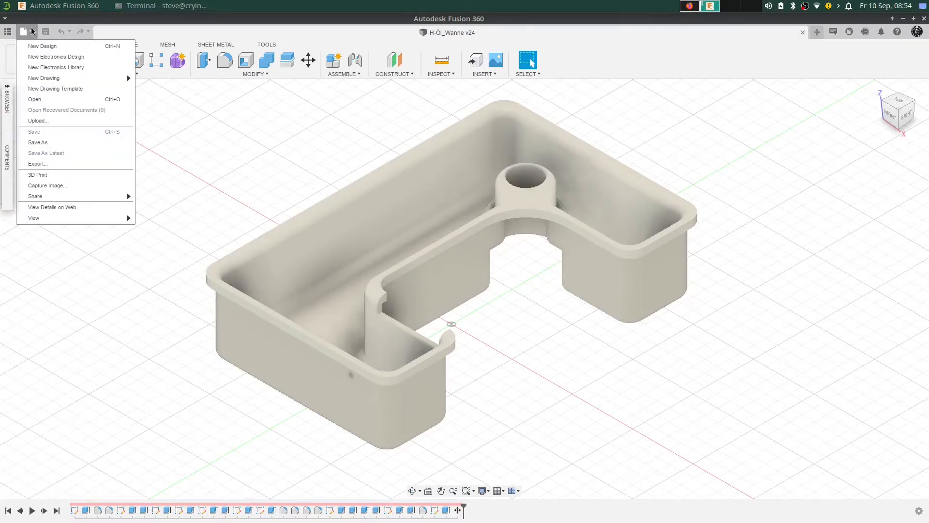
mouse_move(48, 81)
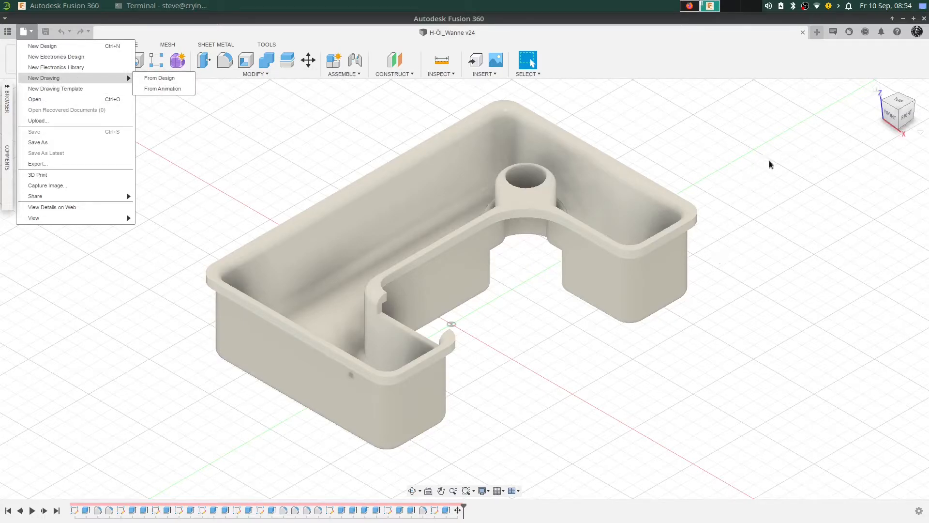
click(243, 168)
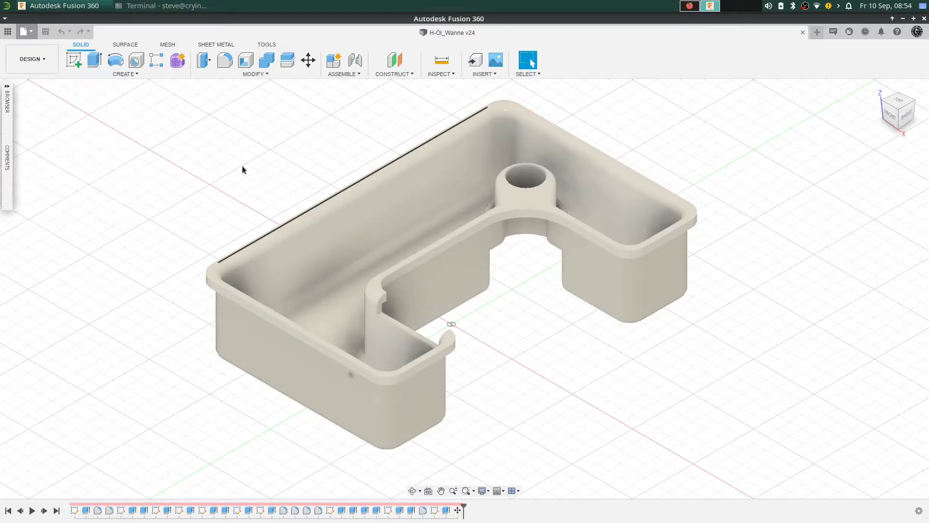
click(462, 284)
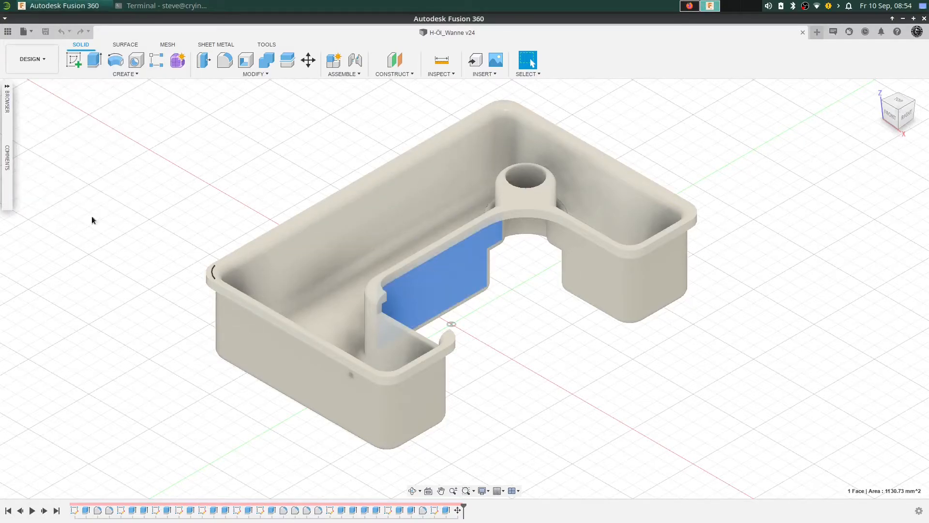
click(27, 30)
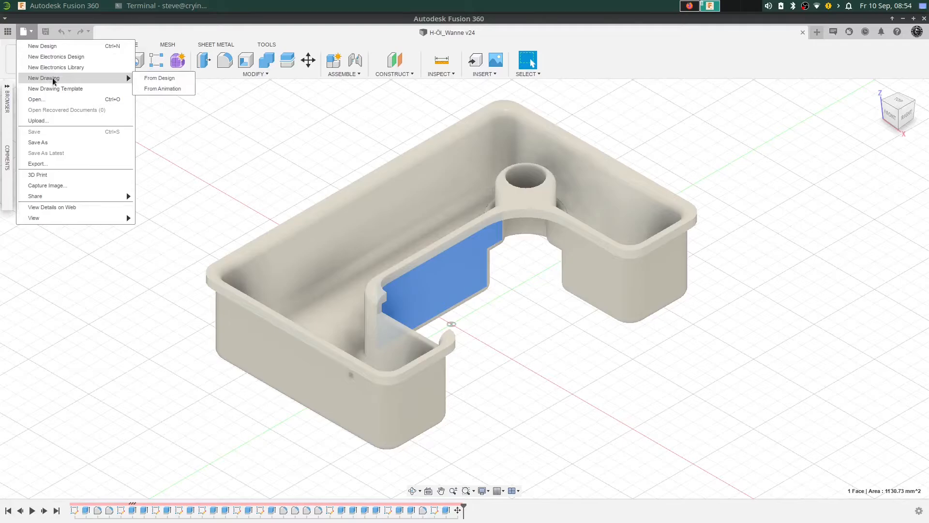
click(154, 77)
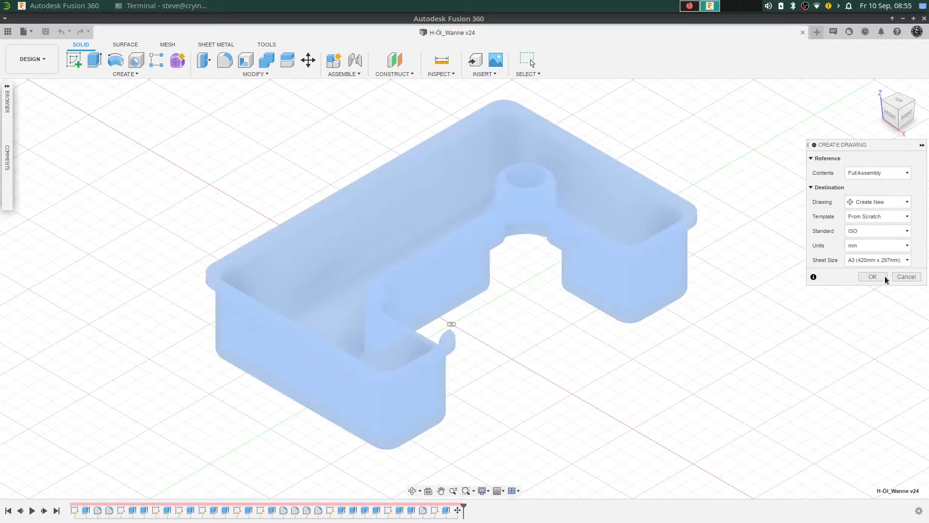
Review the reference and destination options and create a new full-assembly drawing from scratch with ISO standard, mm units and an A3 (420mm x 297mm) sheet
click(873, 230)
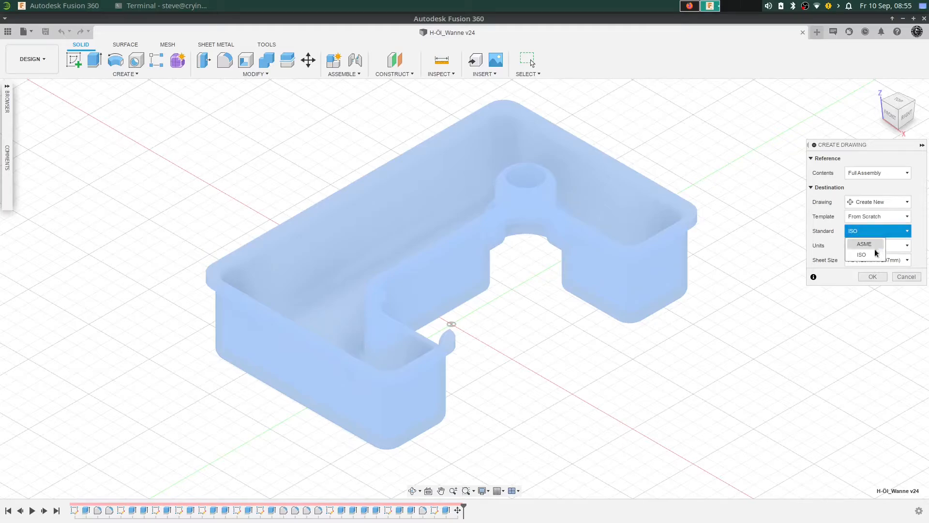
click(832, 216)
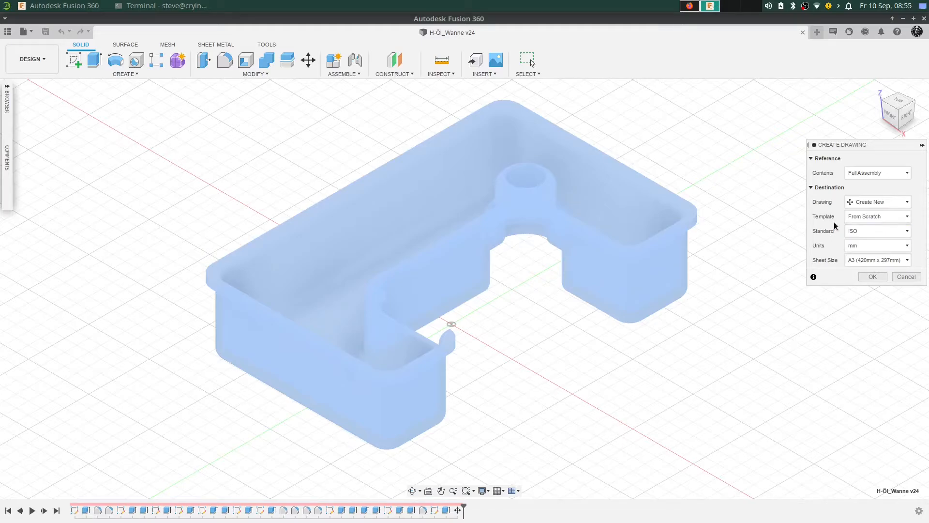
click(875, 217)
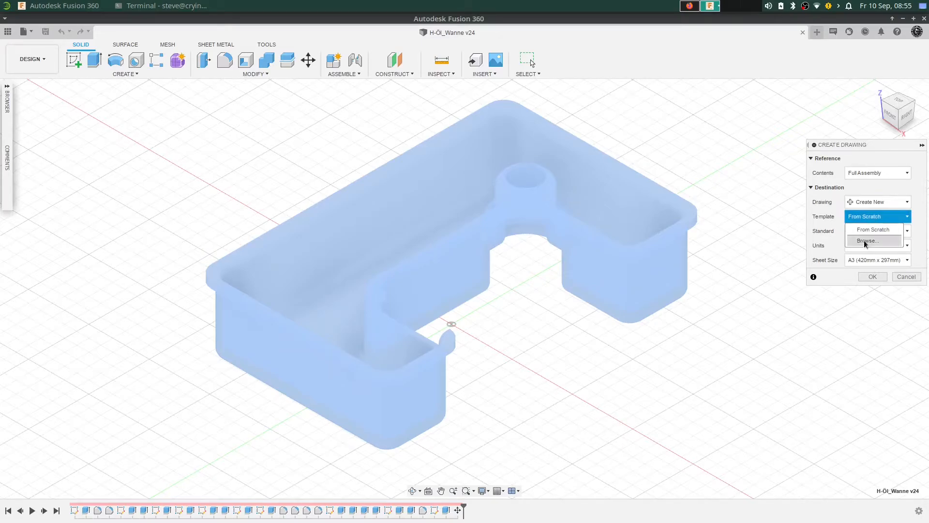
click(832, 216)
click(906, 202)
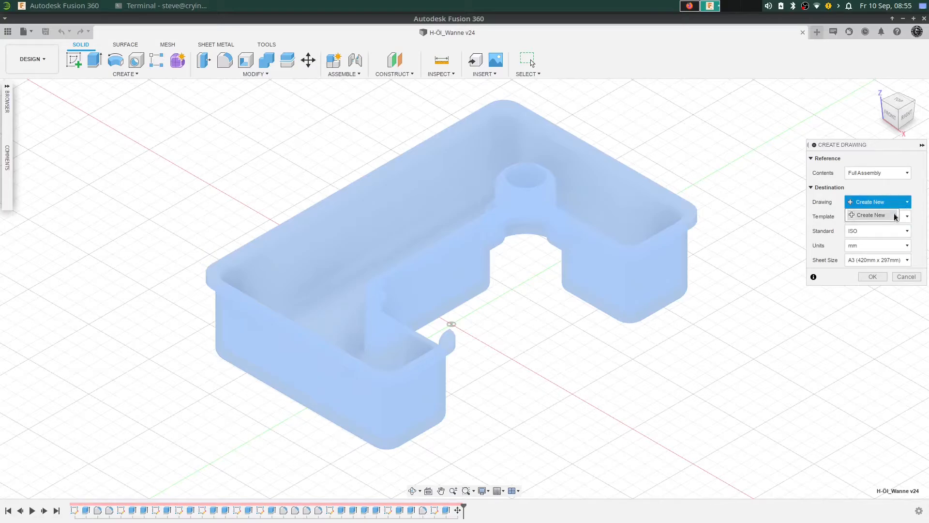
click(894, 217)
click(811, 187)
click(862, 172)
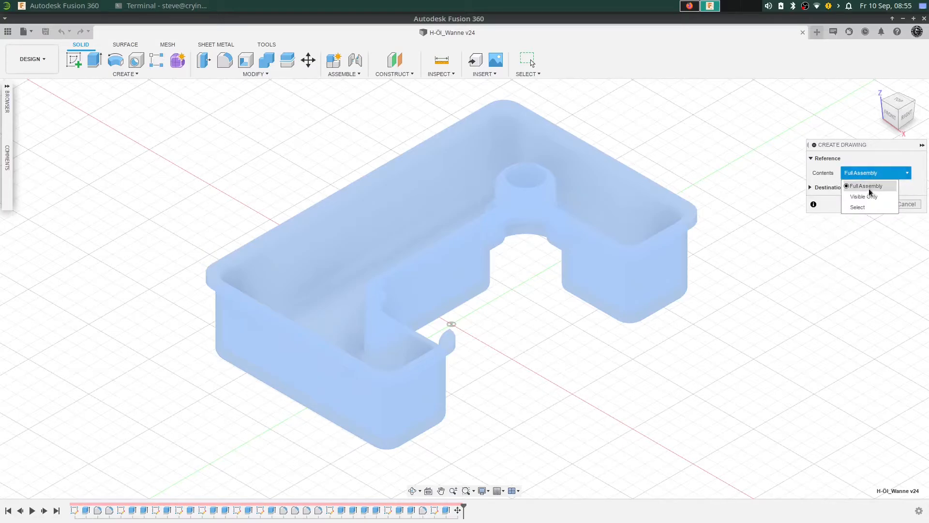
click(831, 160)
click(810, 173)
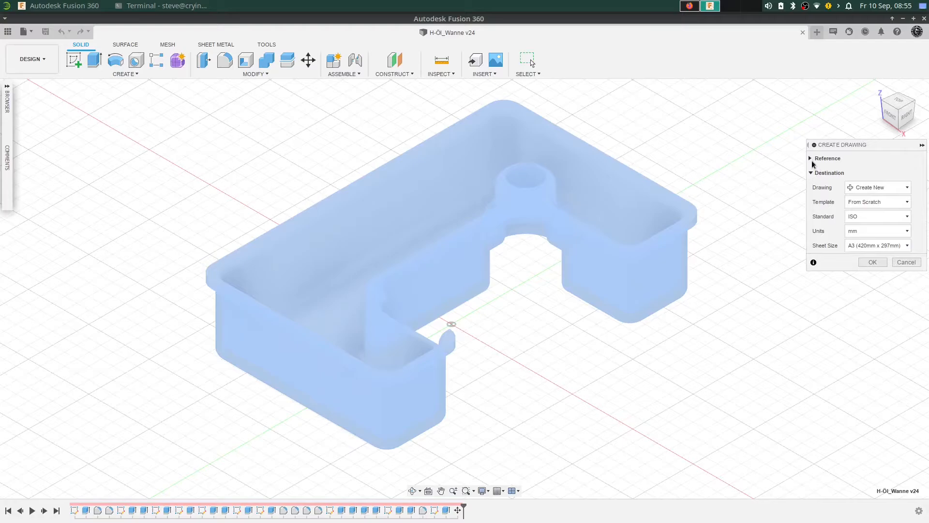
click(811, 159)
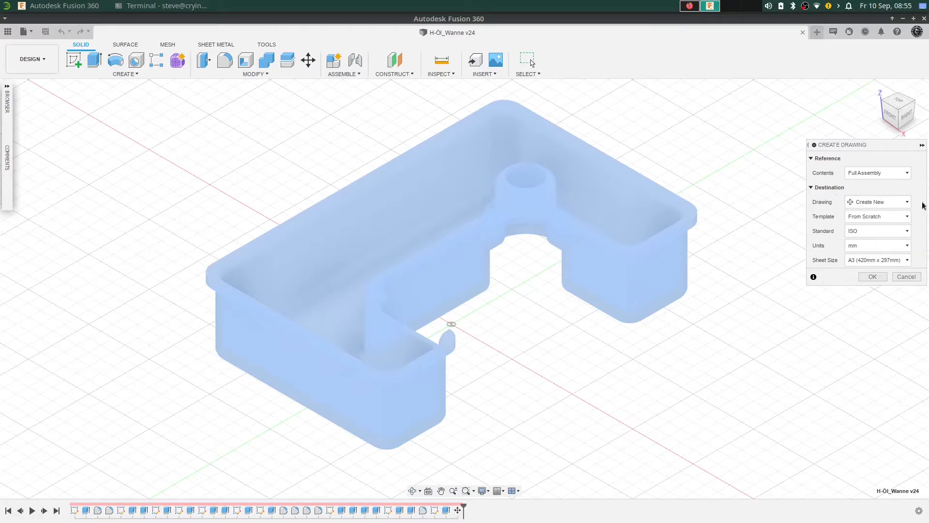
click(871, 276)
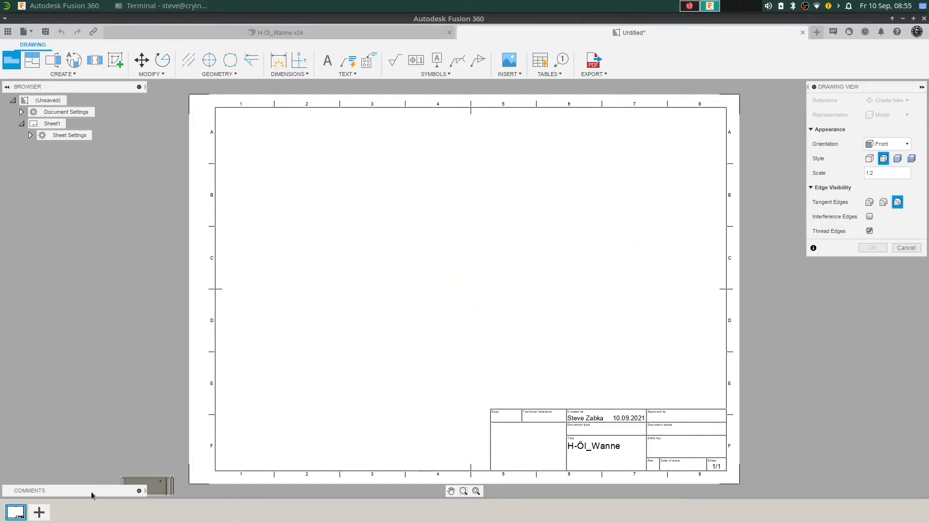
Place the front base view of H-Öl_Wanne near the middle of Sheet1
mouse_move(17, 515)
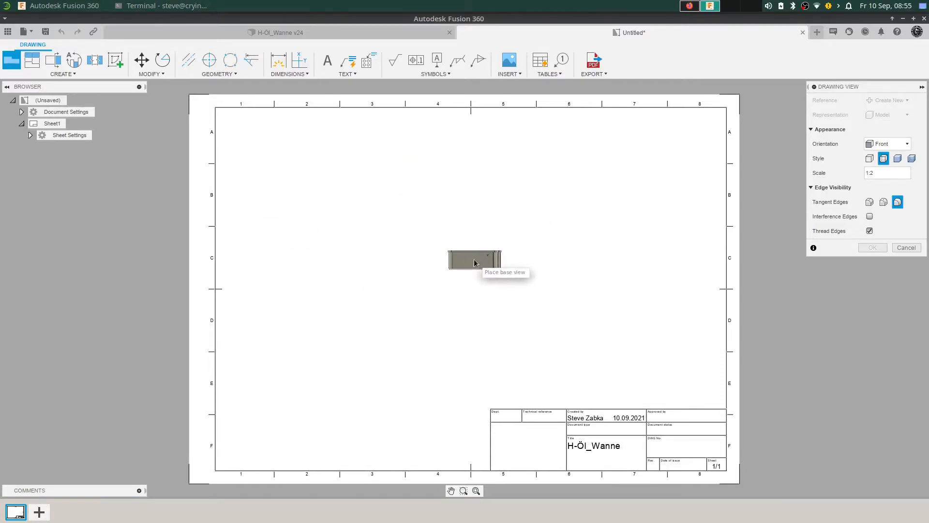
click(447, 255)
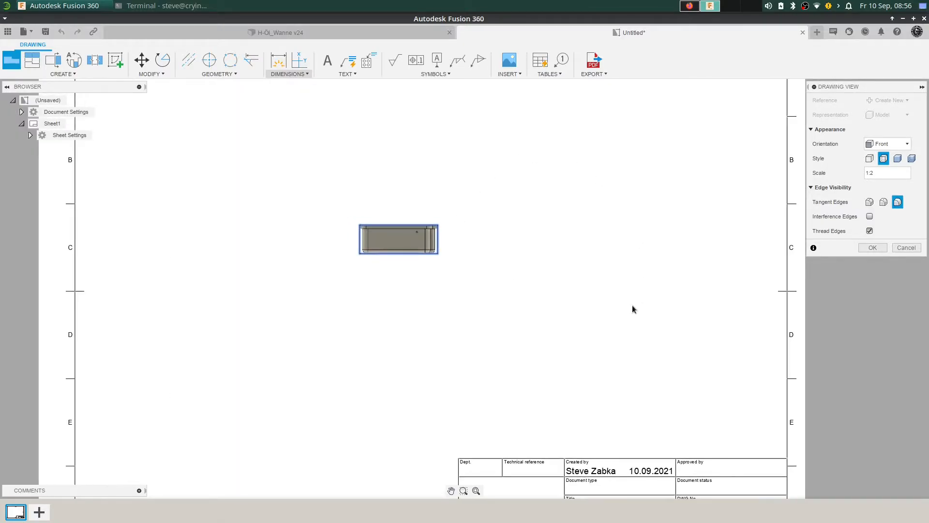
scroll(632, 308, down, 3)
scroll(629, 303, up, 4)
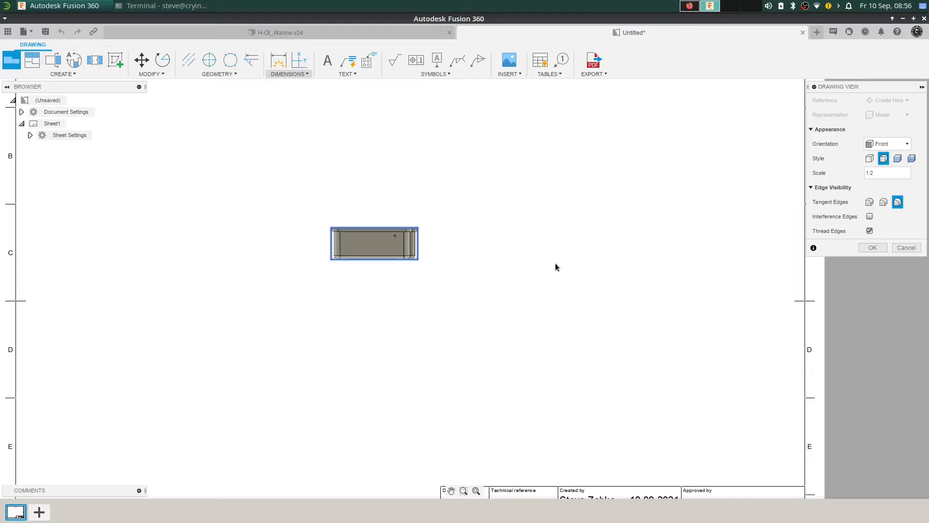
scroll(550, 267, up, 1)
scroll(543, 295, down, 2)
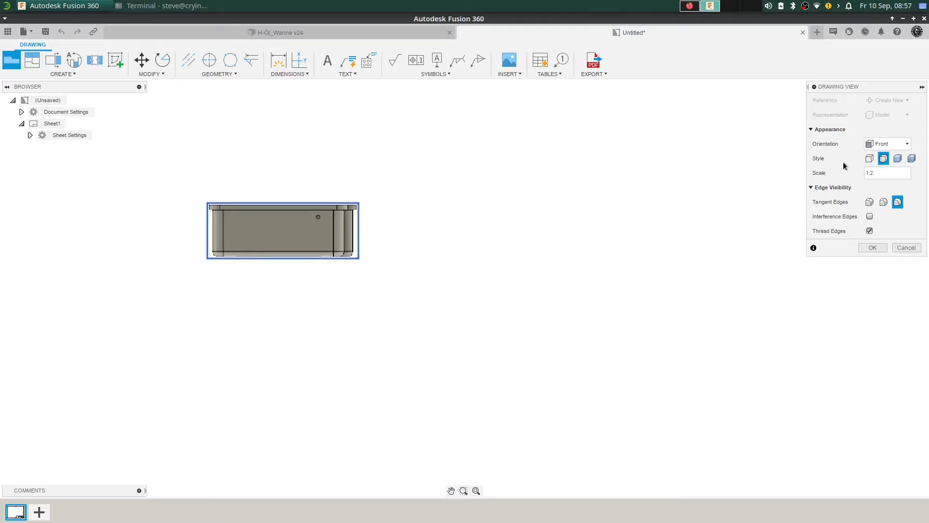
Show only visible edges in the base view, try a 2:1 scale and set the scale to 1:1
click(869, 159)
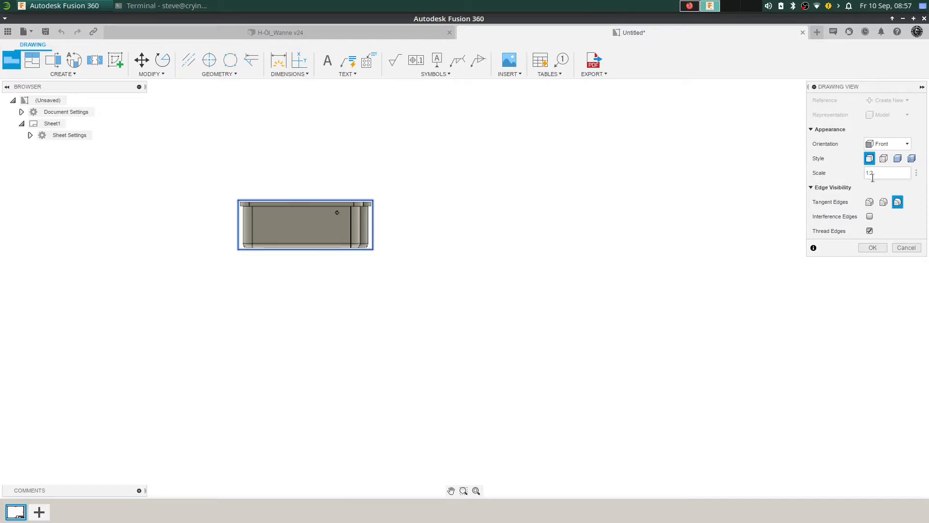
click(913, 173)
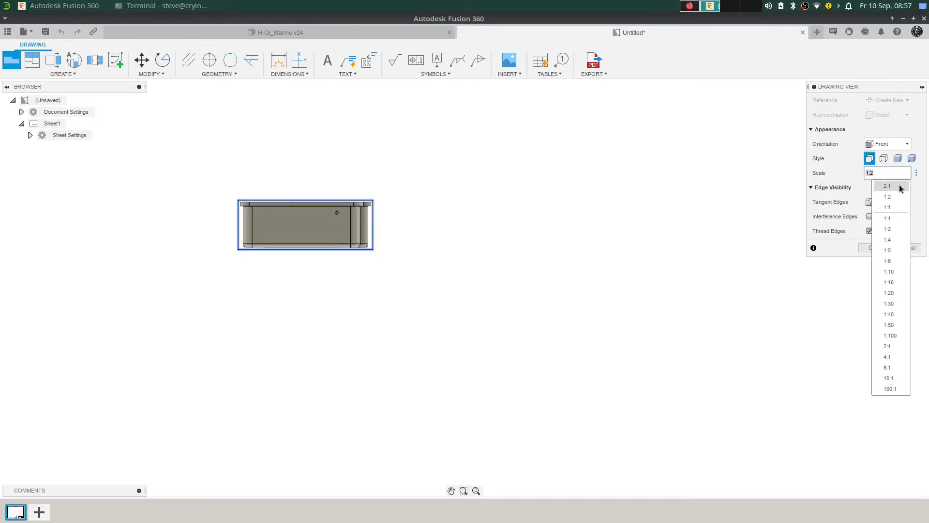
click(900, 187)
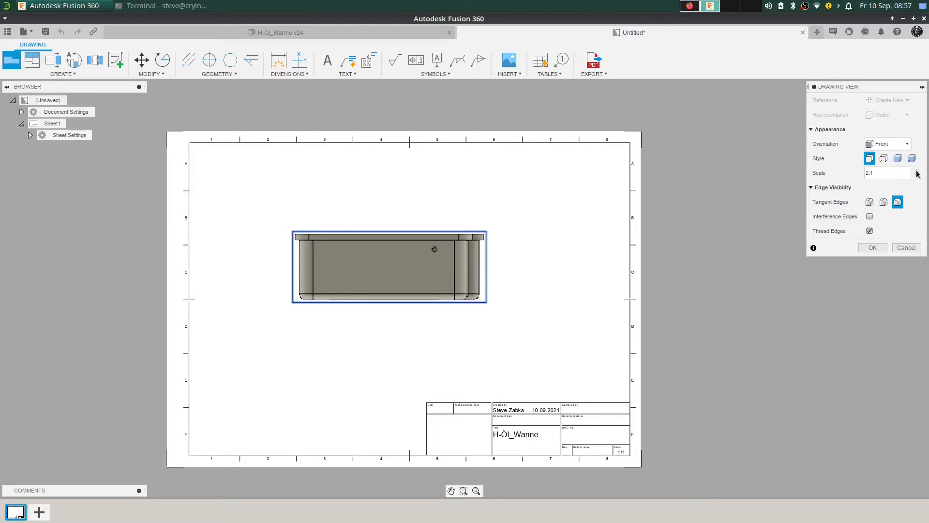
click(917, 173)
click(895, 202)
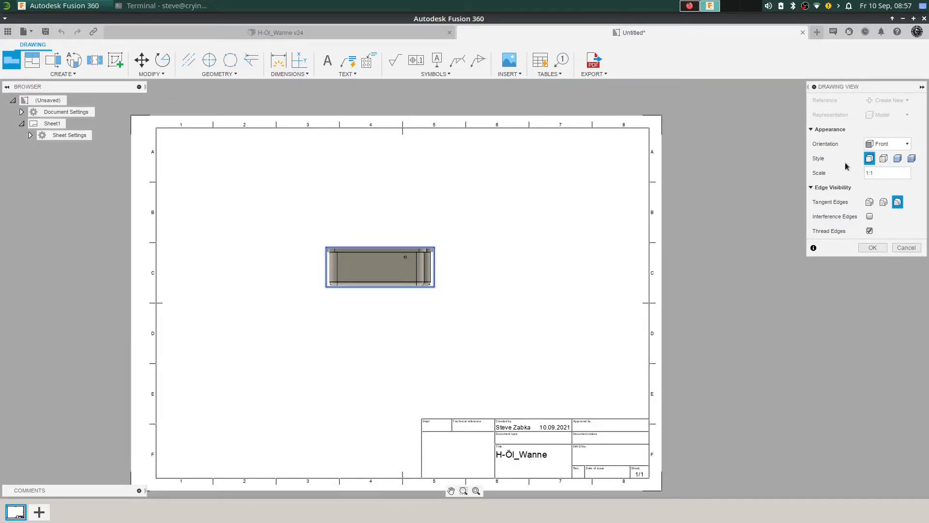
Set the base view's orientation to Startseite and finish creating the view
click(888, 144)
click(885, 190)
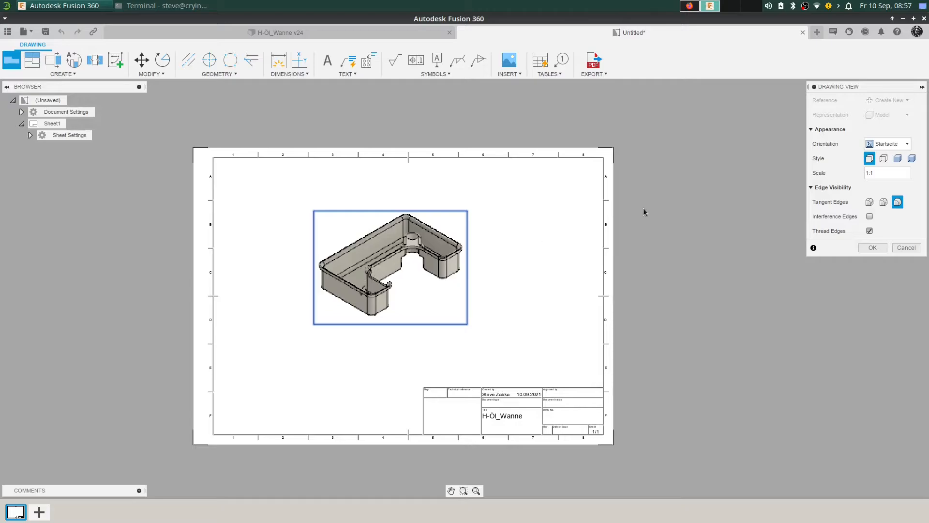
click(874, 248)
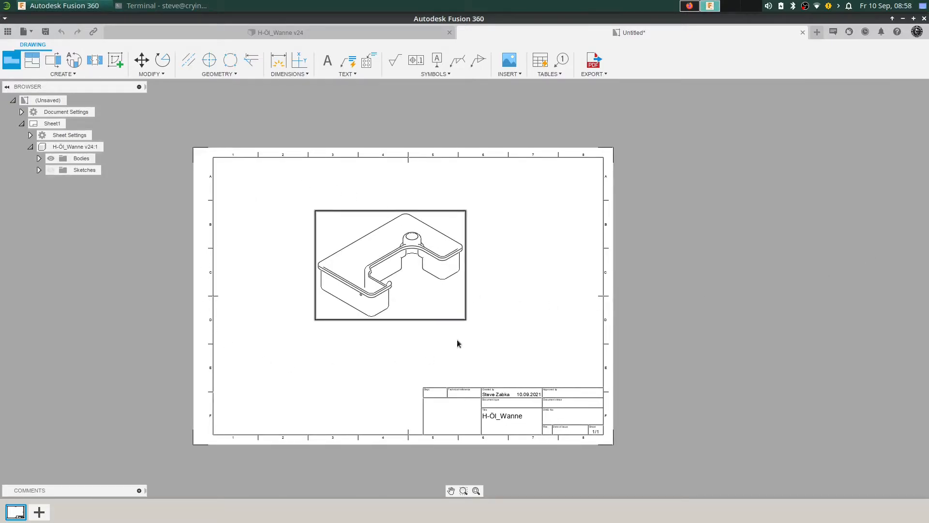
Change the placed H-Öl_Wanne view to the shaded style
double_click(389, 263)
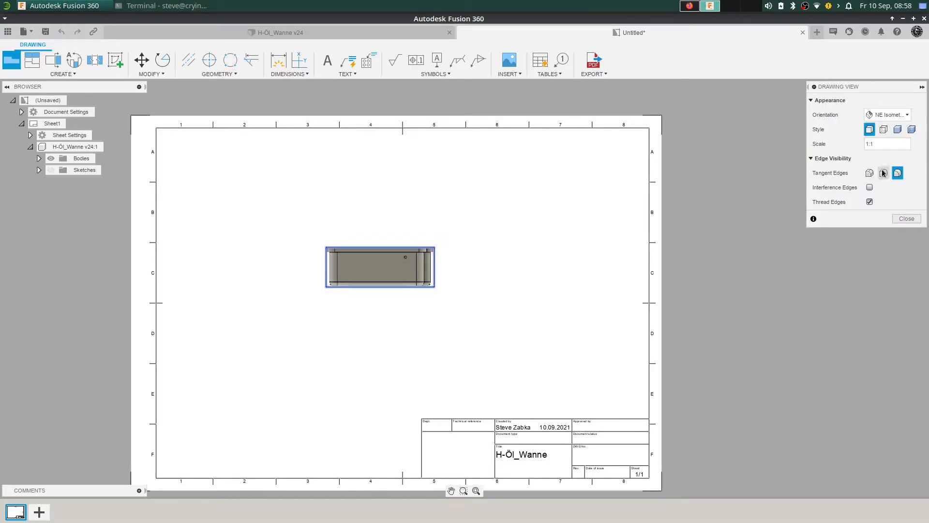
click(898, 129)
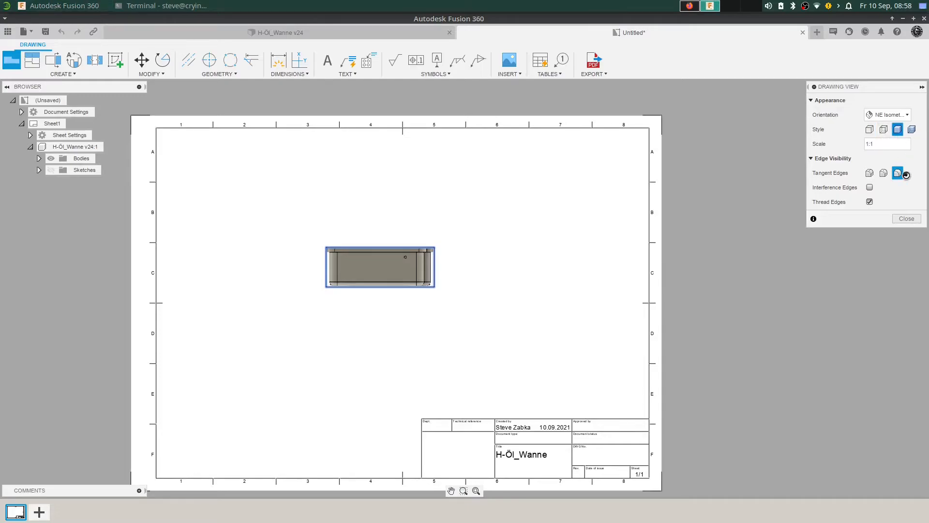
click(906, 219)
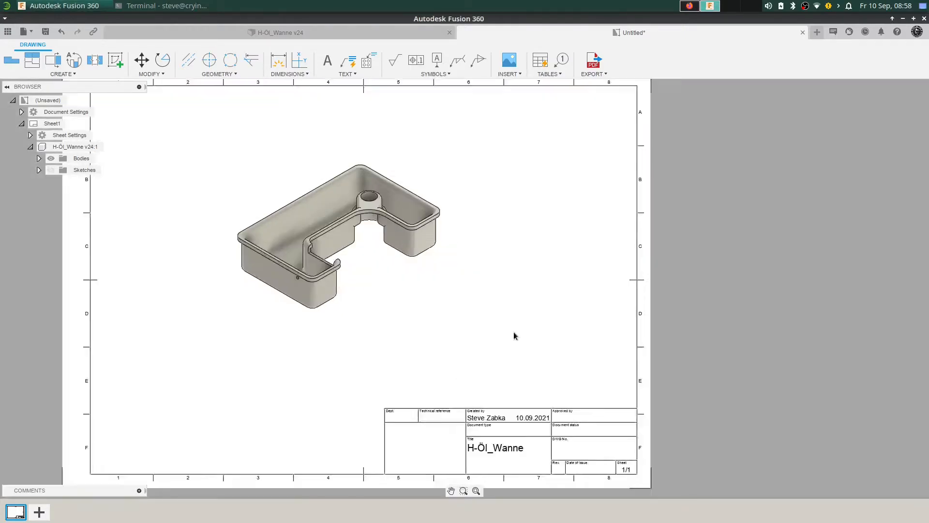
Move the shaded H-Öl_Wanne view to just above the title block on Sheet1
scroll(513, 332, up, 1)
scroll(475, 296, down, 2)
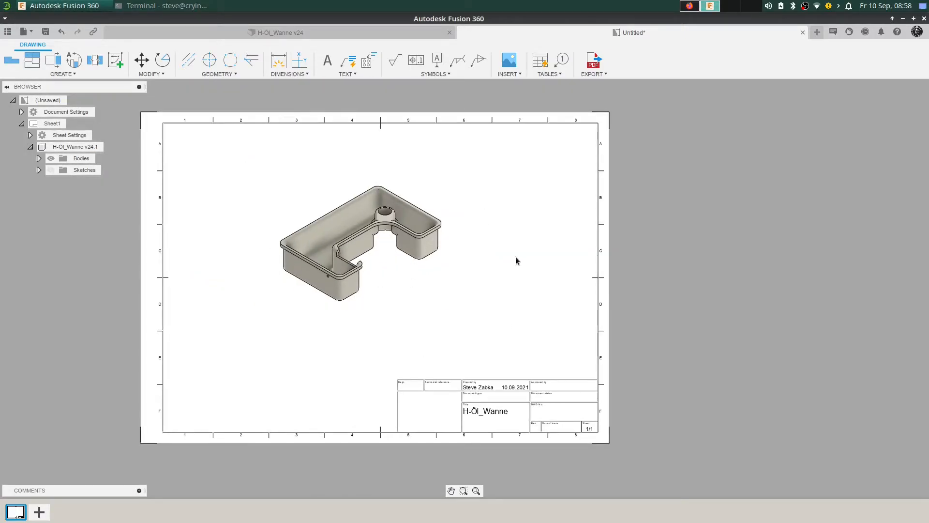
click(362, 238)
scroll(359, 262, down, 1)
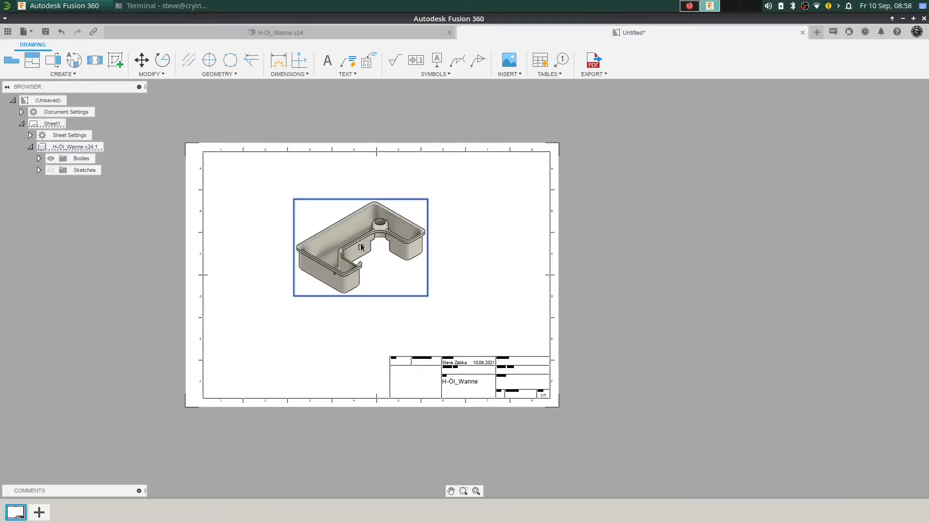
scroll(362, 249, down, 1)
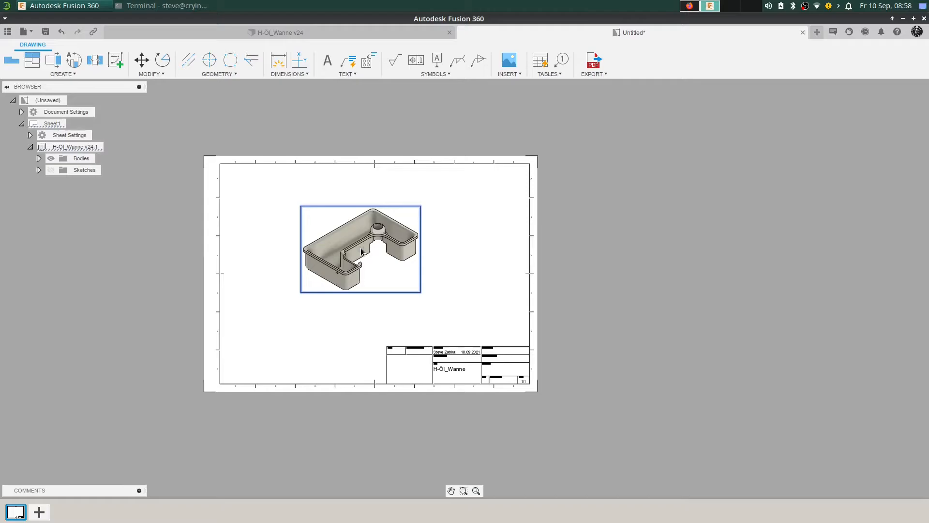
click(361, 247)
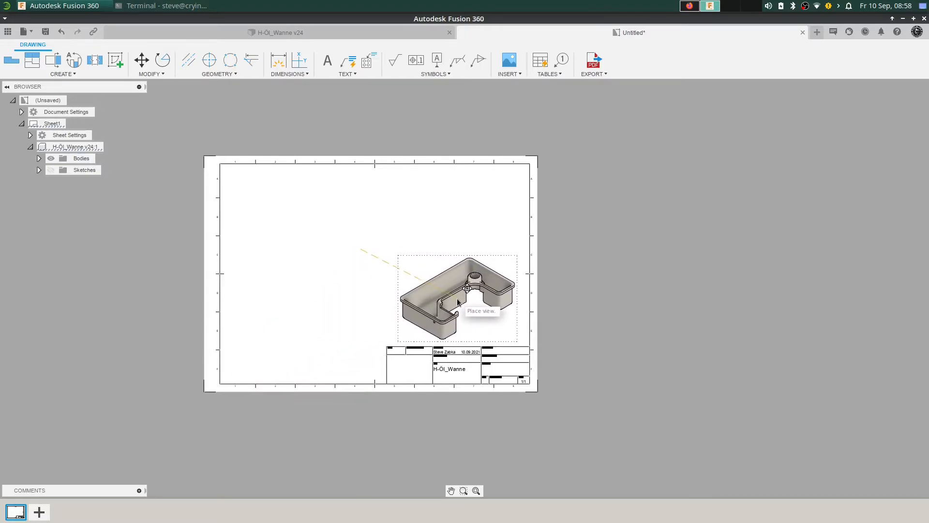
click(457, 302)
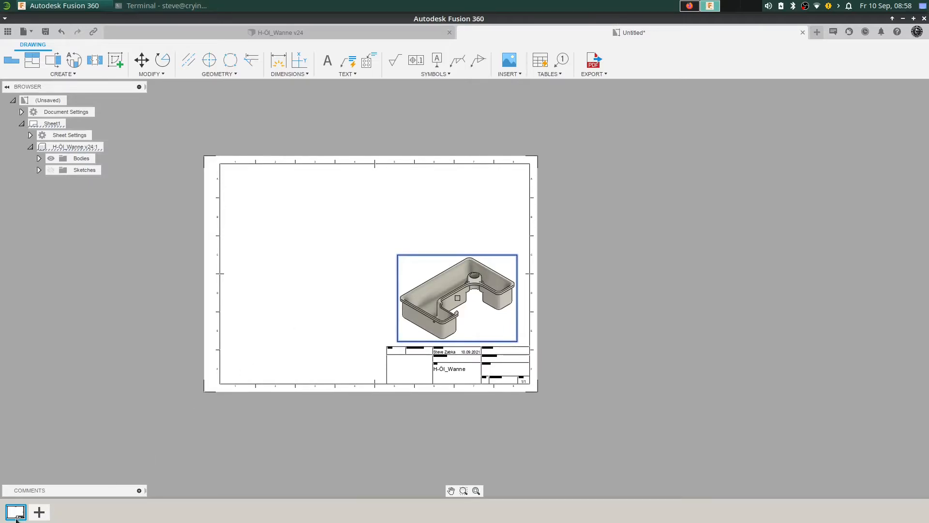
Add a second sheet to the drawing, switch between both sheets and return to Sheet1
mouse_move(17, 514)
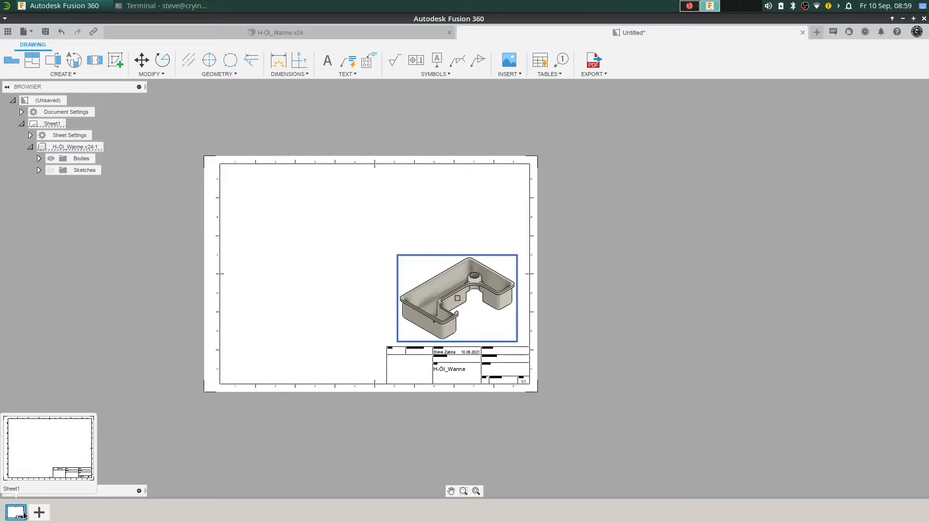
click(39, 511)
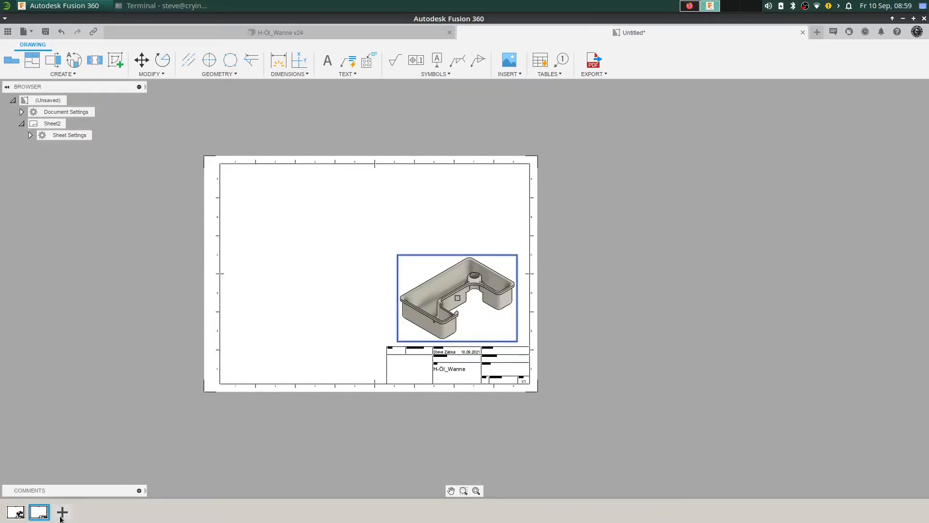
click(15, 512)
click(35, 513)
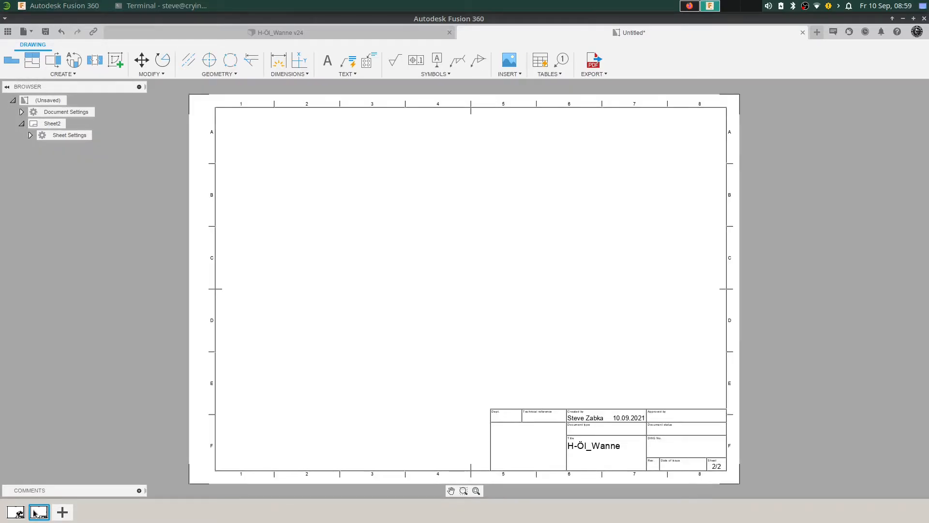
click(14, 513)
click(34, 513)
click(15, 512)
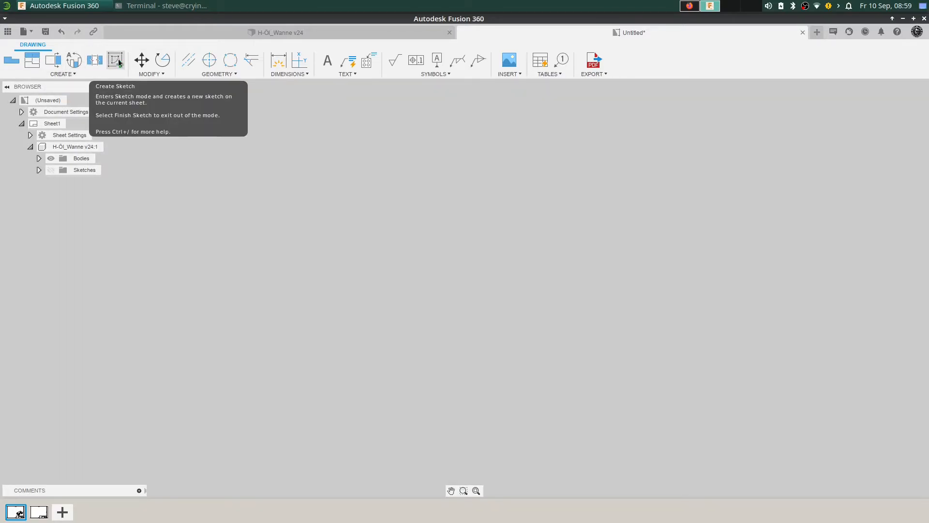
Review the available modify, geometry, dimension, text, symbol, insert, table and export commands for drawings
click(150, 70)
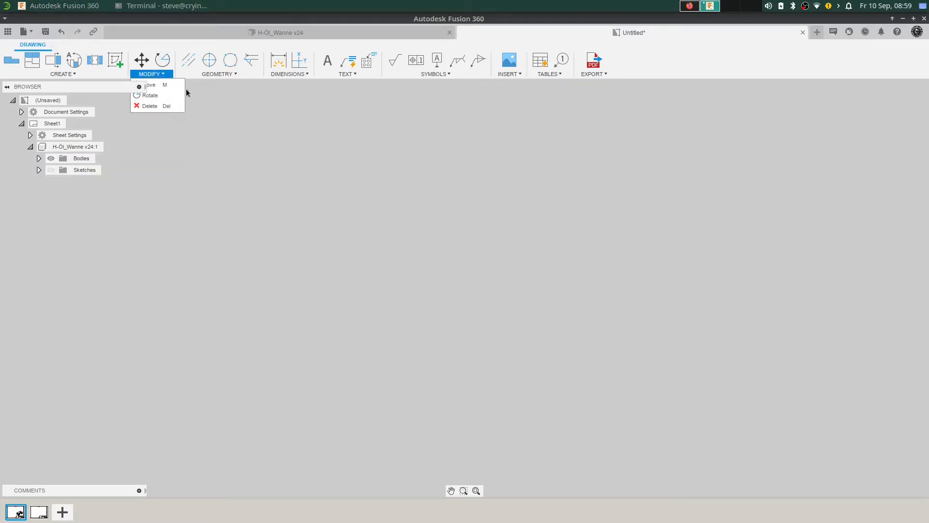
mouse_move(207, 77)
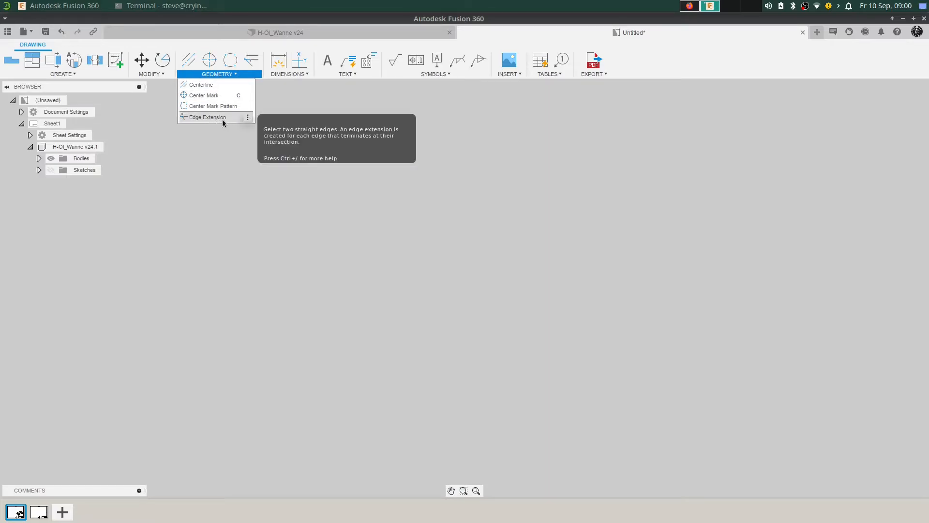
mouse_move(297, 79)
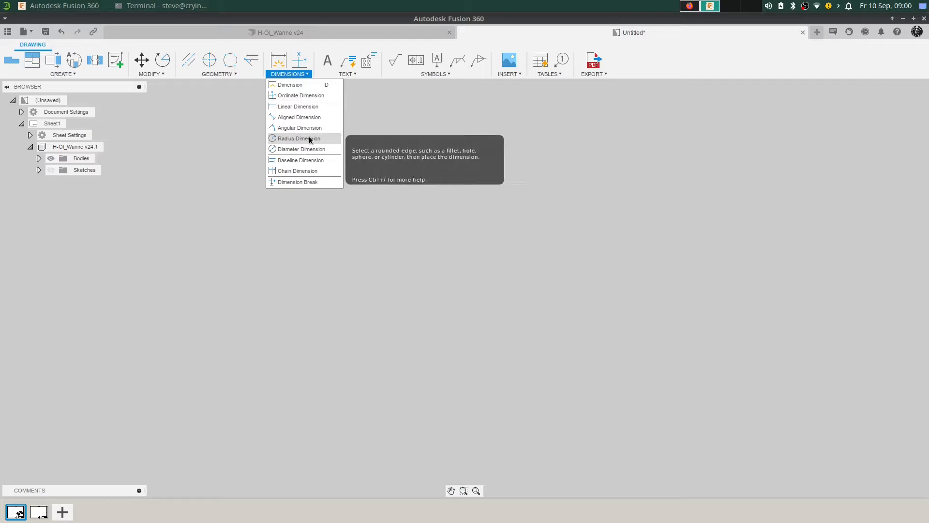
click(331, 74)
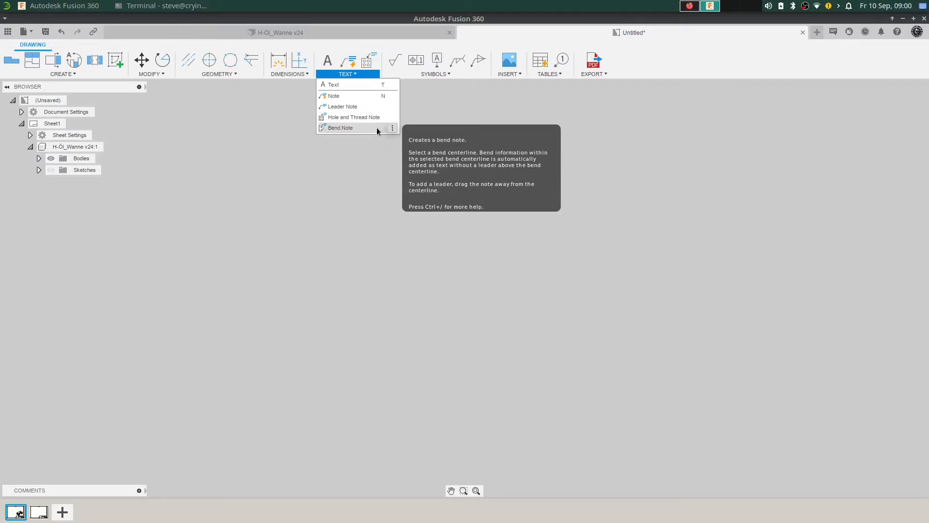
click(429, 72)
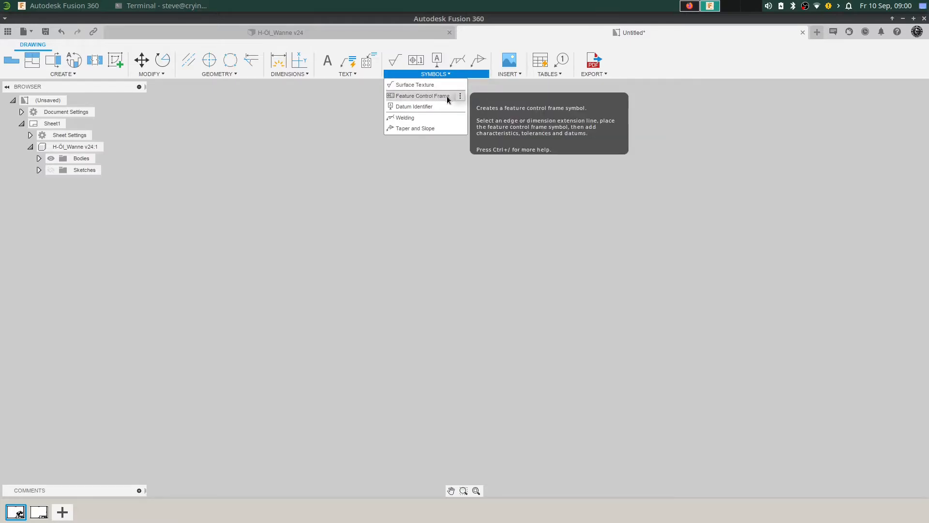
click(509, 73)
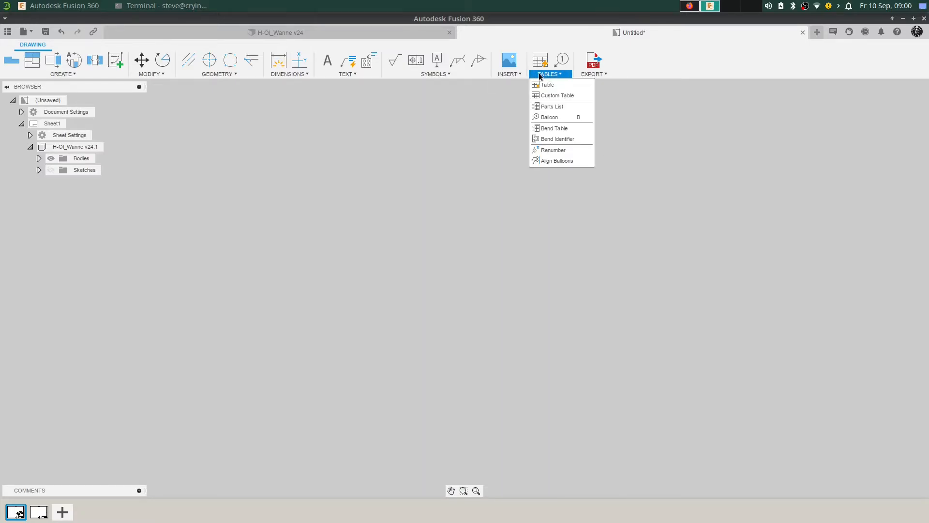
mouse_move(558, 75)
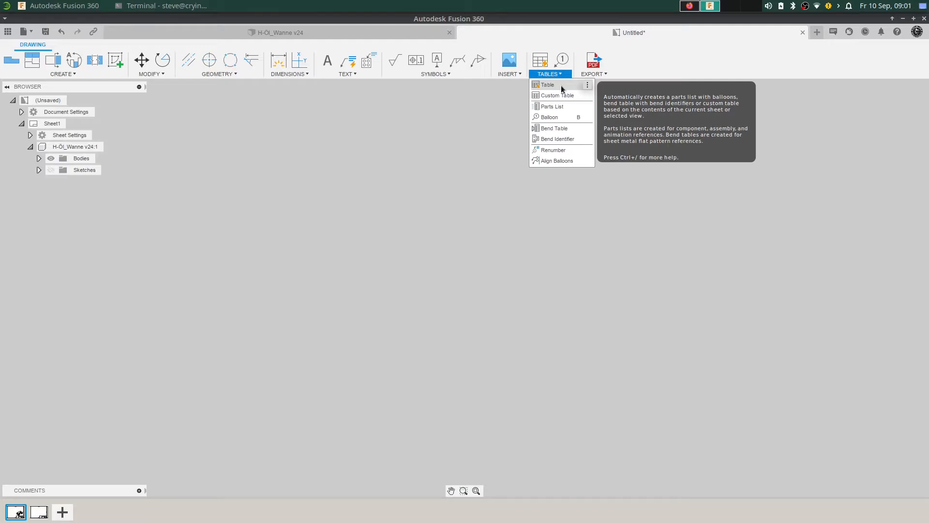
mouse_move(591, 76)
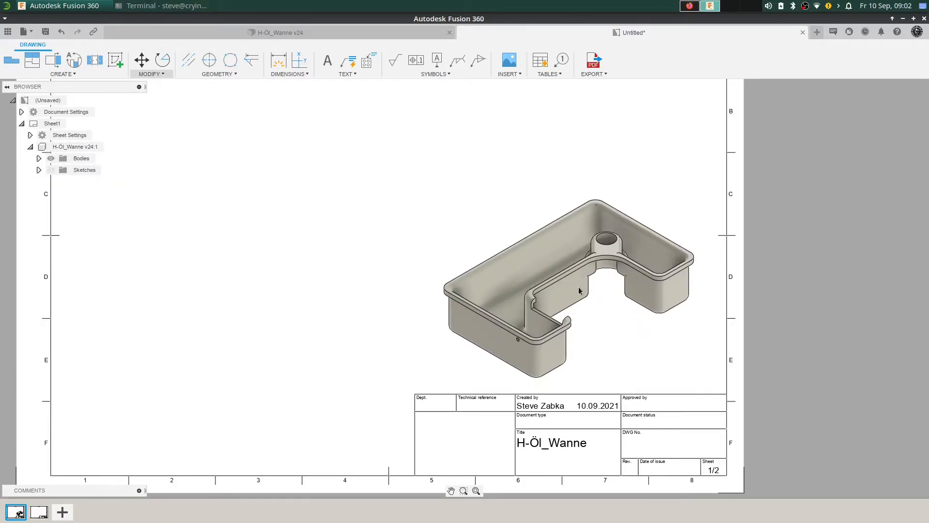
Create a projected view from the shaded H-Öl_Wanne view and place it to the left of its parent on Sheet1
click(560, 274)
scroll(631, 302, up, 3)
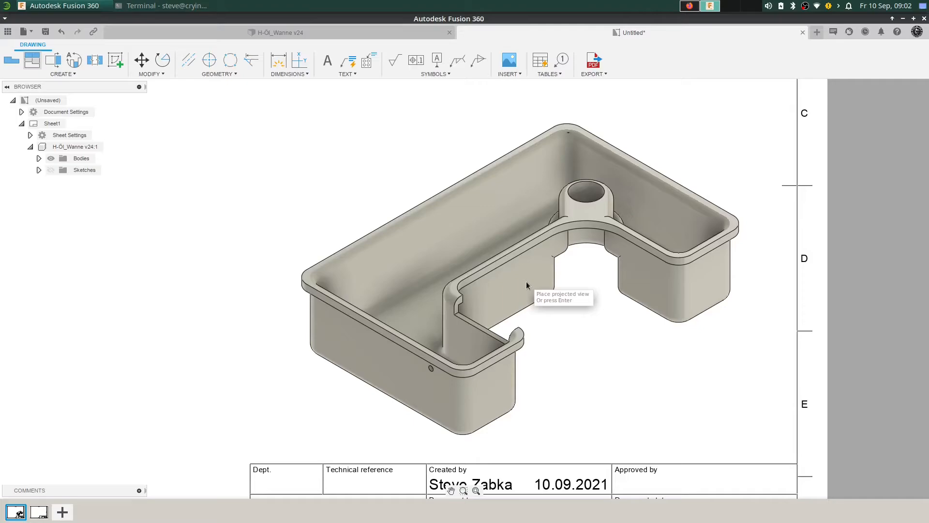
scroll(526, 281, up, 2)
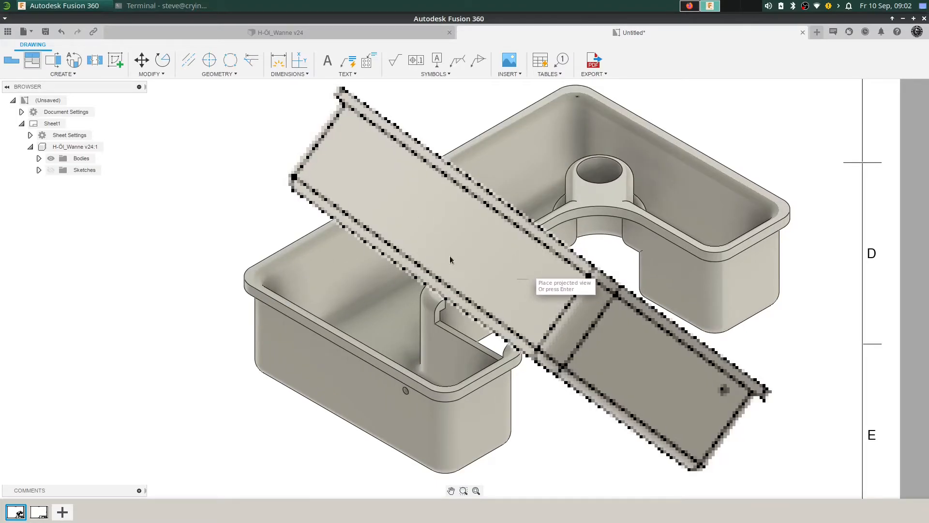
scroll(531, 297, up, 5)
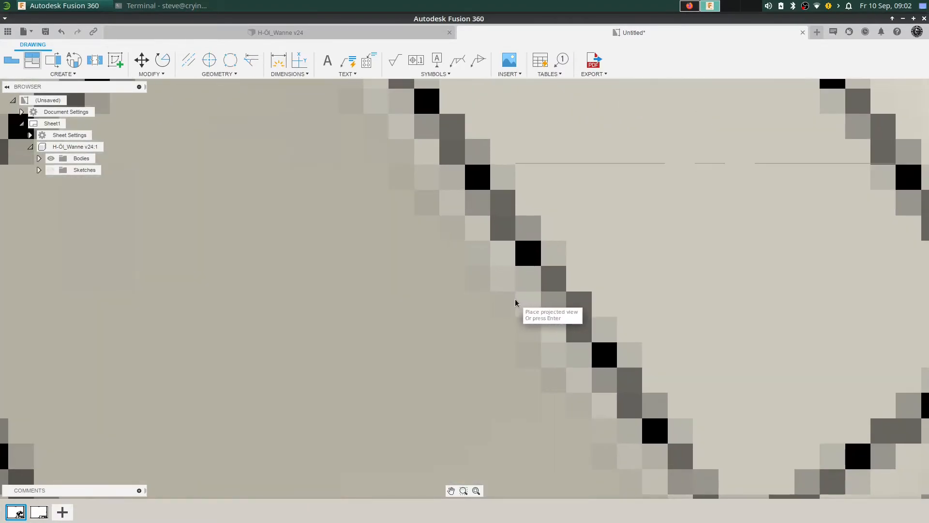
scroll(498, 313, down, 7)
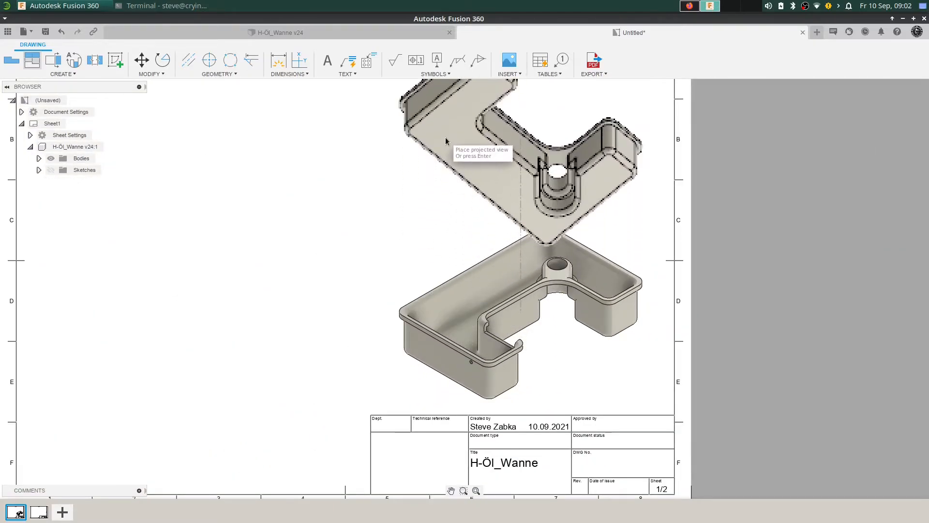
middle_drag(511, 326, 510, 378)
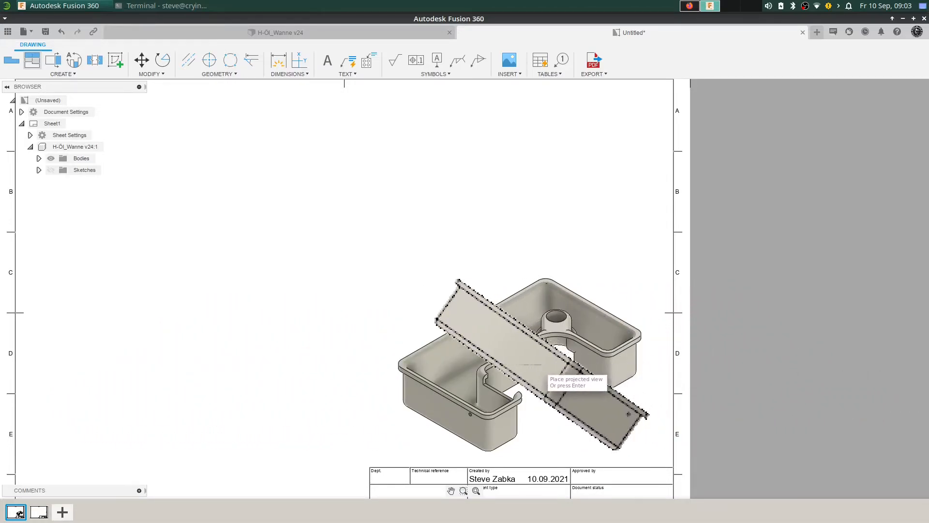
click(156, 377)
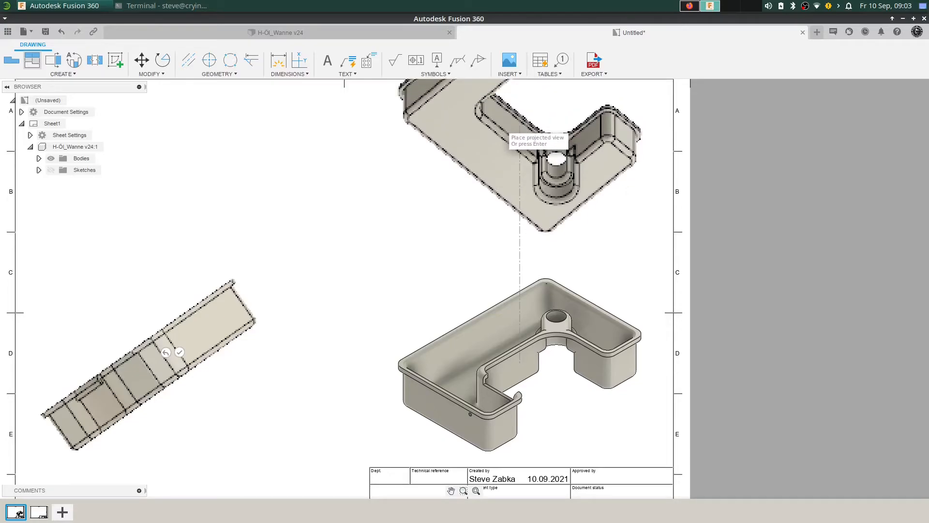
Place two more projected views above the parent H-Öl_Wanne view and roll back both placements
click(508, 133)
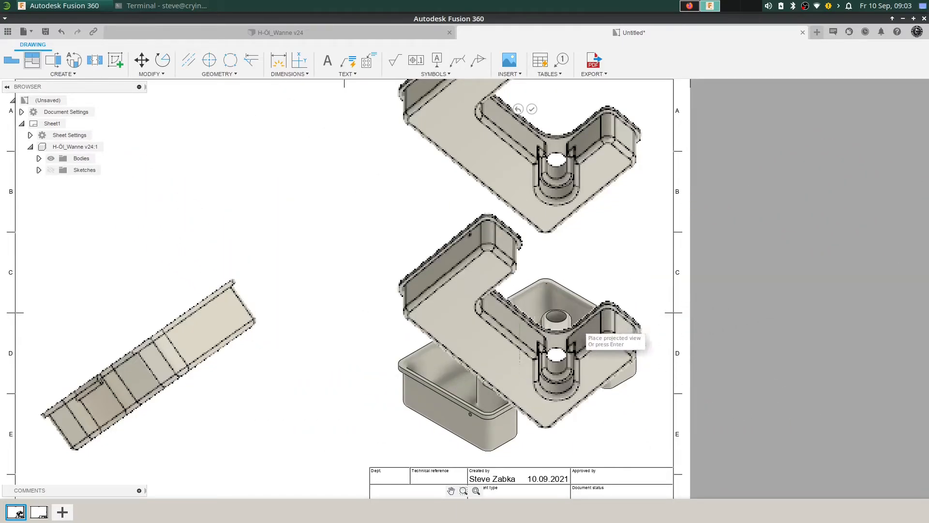
middle_drag(728, 427, 596, 221)
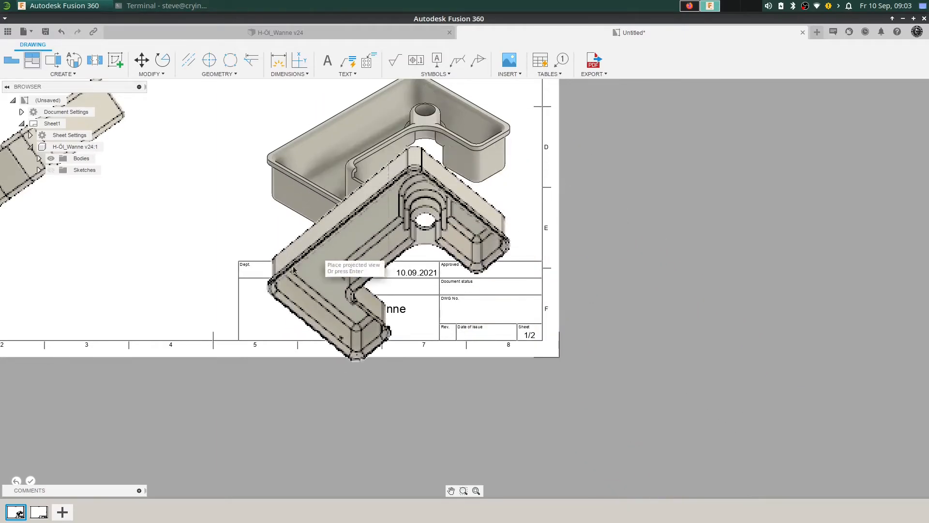
middle_drag(78, 355, 301, 307)
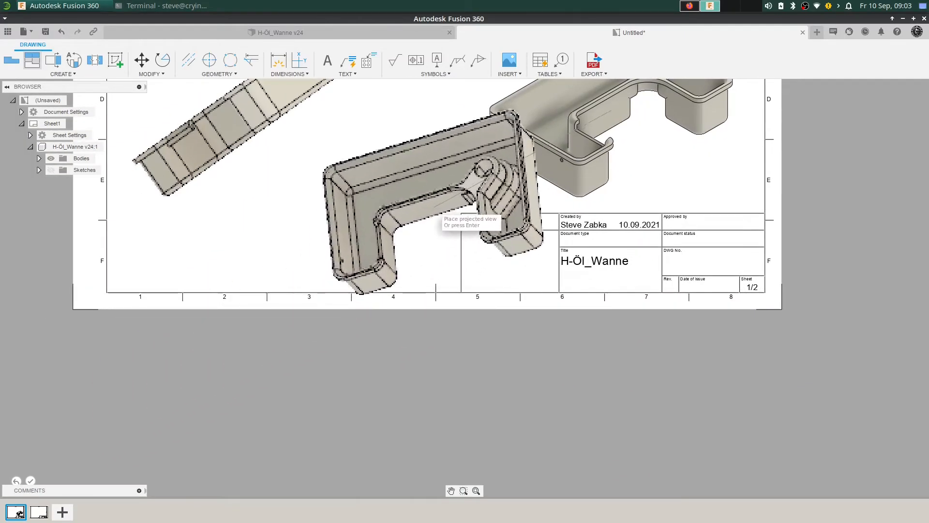
click(431, 202)
middle_drag(431, 202, 359, 435)
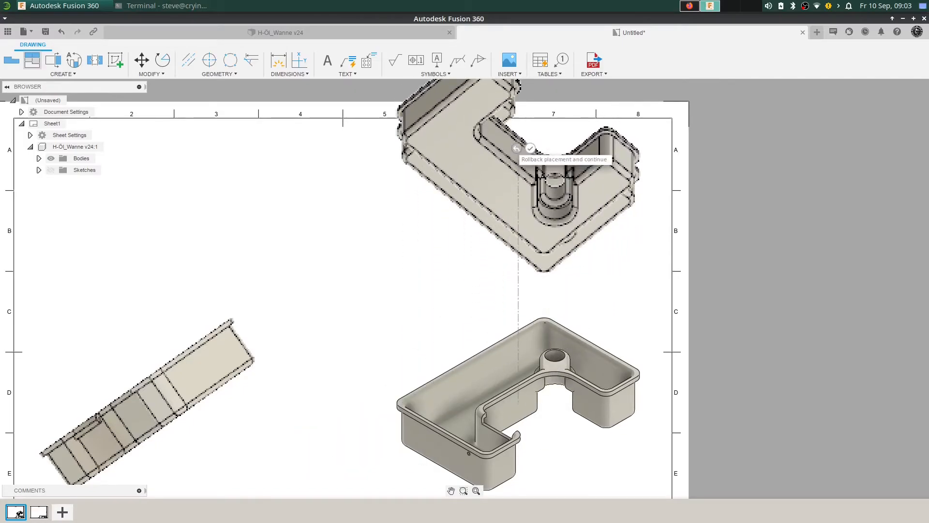
click(515, 147)
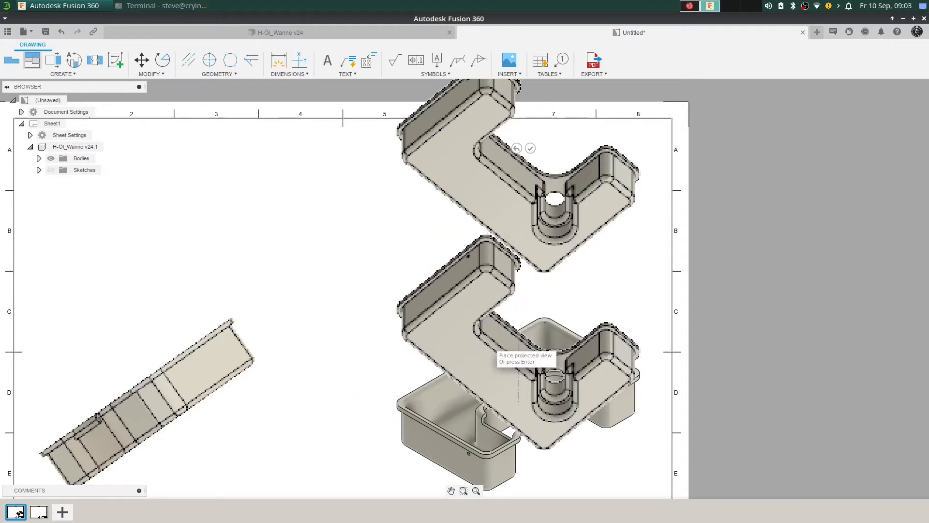
mouse_move(498, 375)
middle_down()
mouse_move(528, 323)
mouse_move(549, 323)
mouse_move(527, 395)
middle_up()
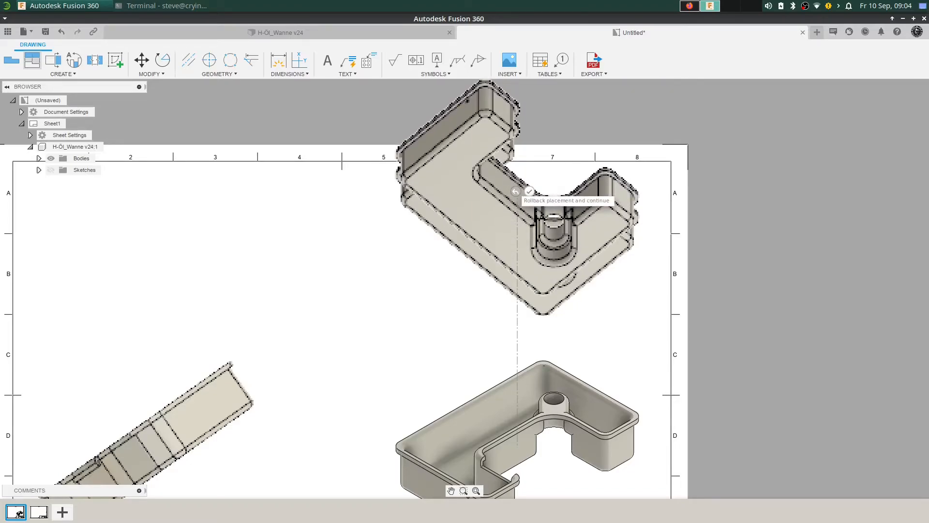
click(515, 191)
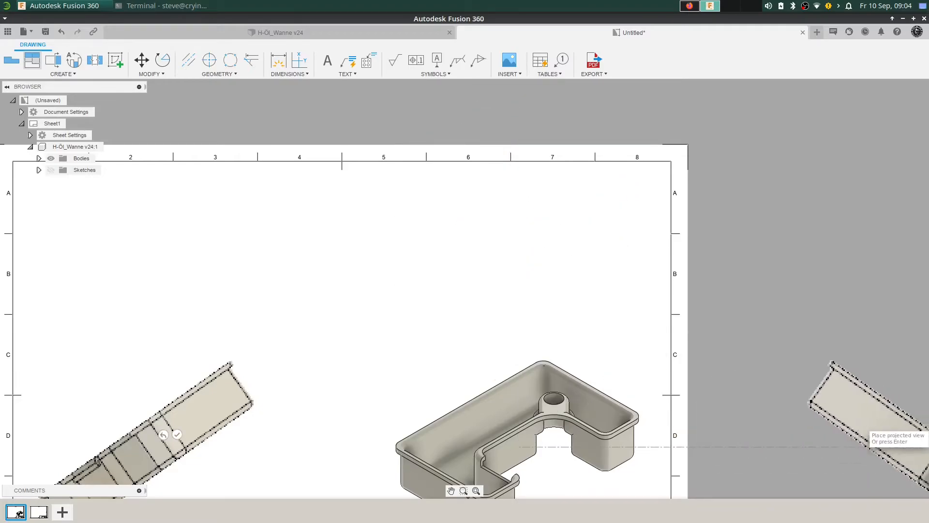
Confirm the projected view placement with only the view beside the parent H-Öl_Wanne view
mouse_move(521, 267)
middle_down()
mouse_move(609, 237)
mouse_move(575, 249)
middle_up()
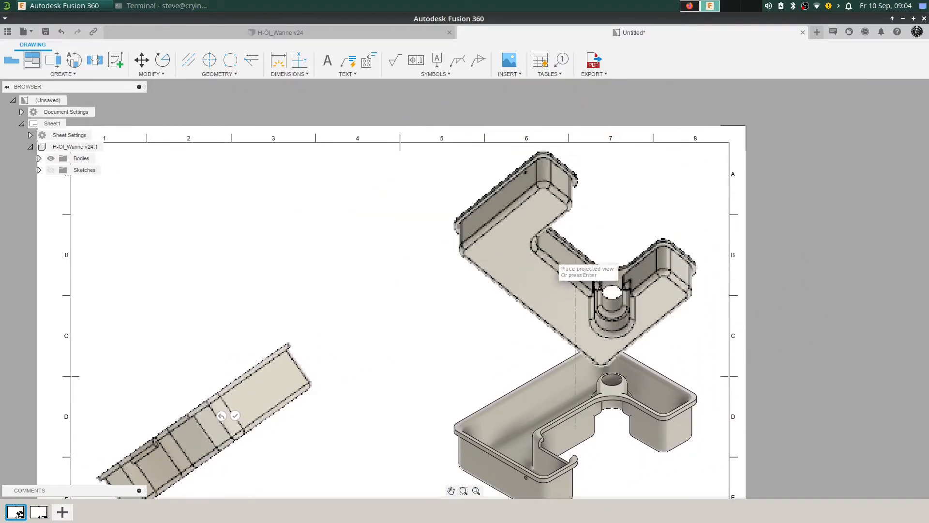
middle_drag(522, 370, 654, 214)
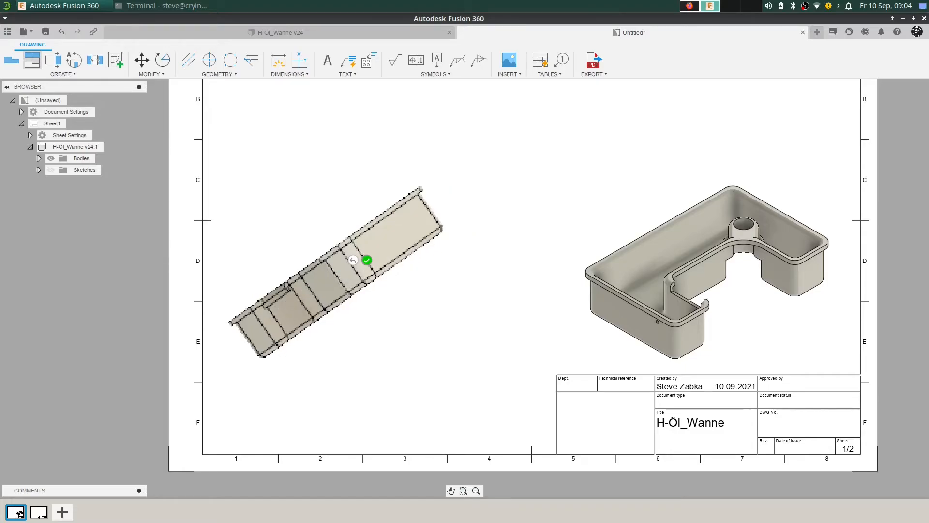
click(366, 260)
scroll(426, 344, down, 3)
mouse_move(18, 512)
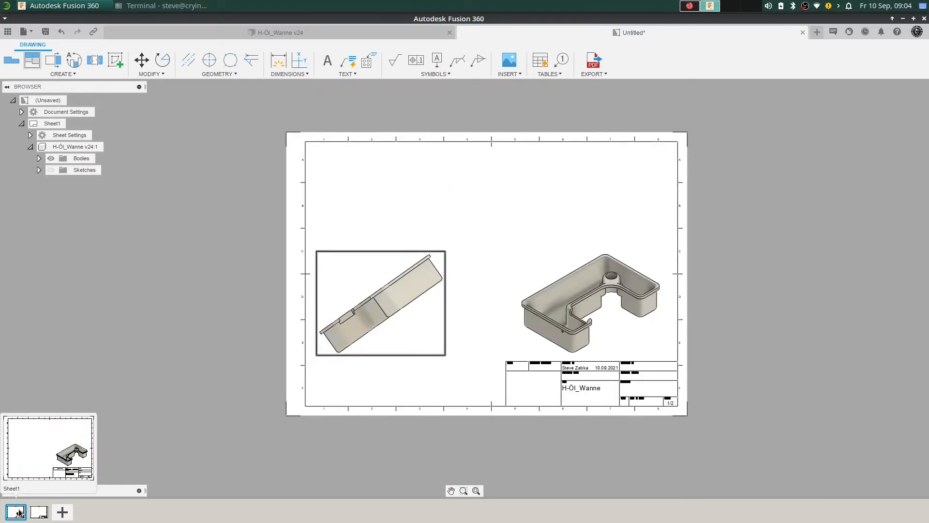
scroll(400, 314, up, 3)
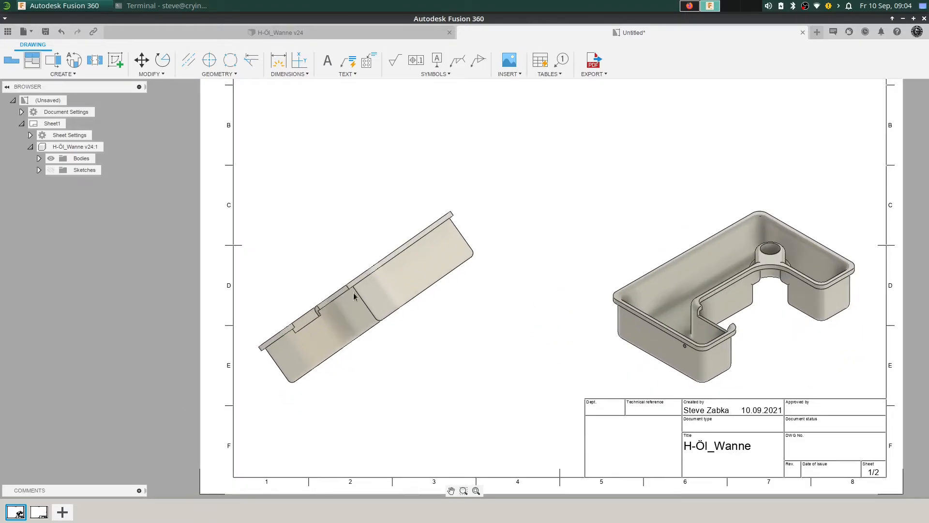
Inspect the drawing view settings of the projected view and of its parent view without changing them
double_click(367, 298)
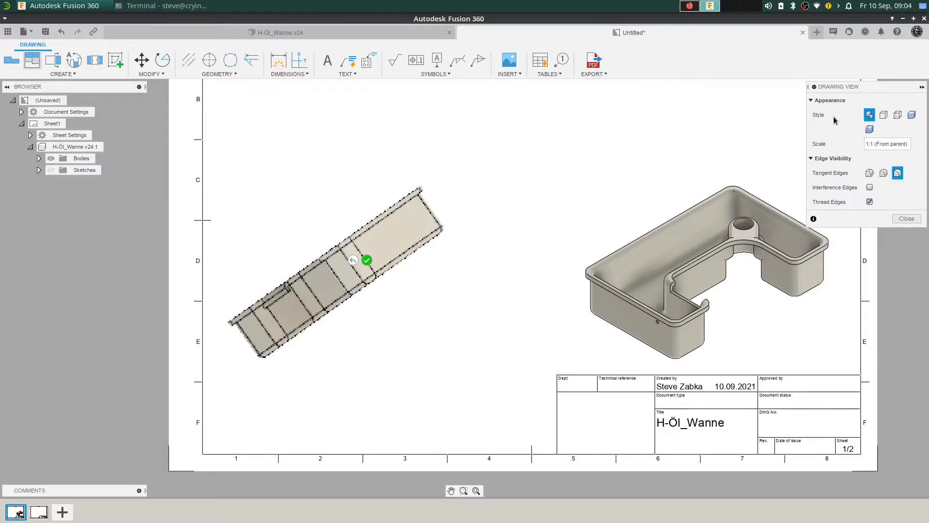
click(899, 219)
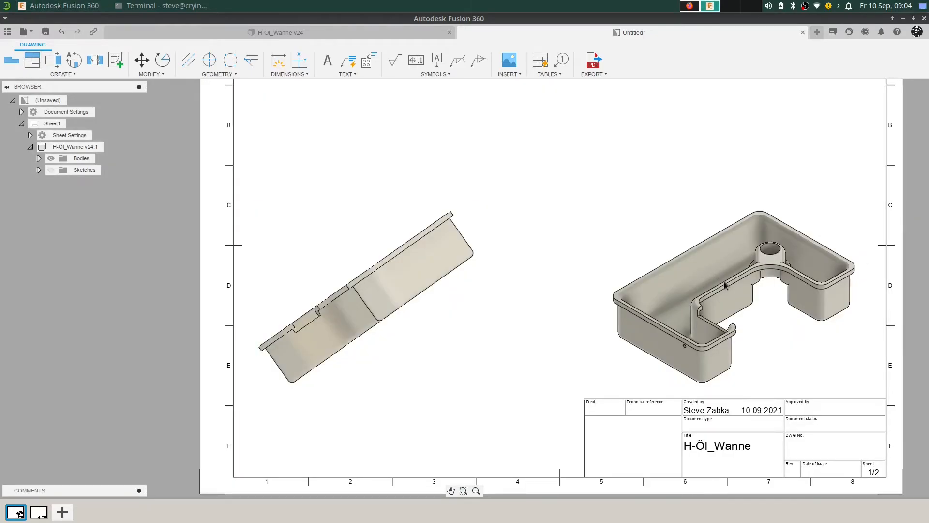
scroll(725, 283, up, 3)
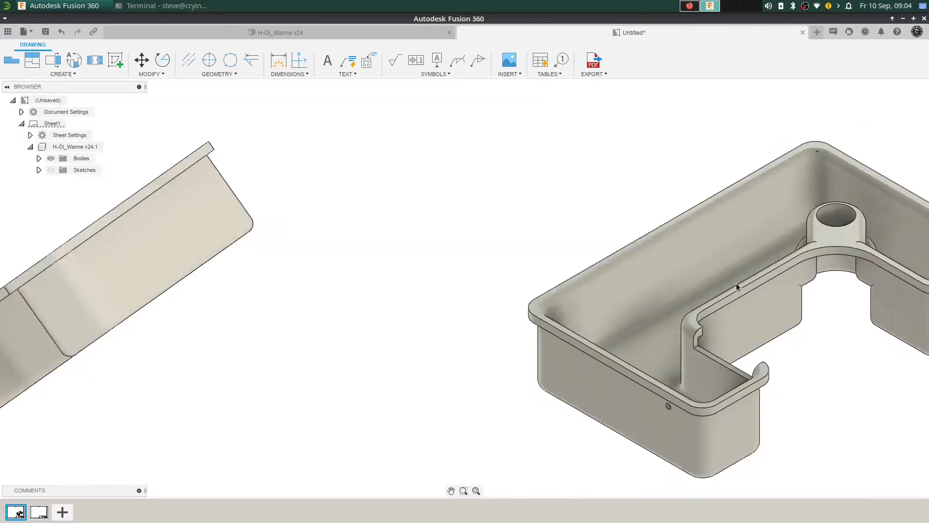
double_click(735, 283)
scroll(725, 277, down, 4)
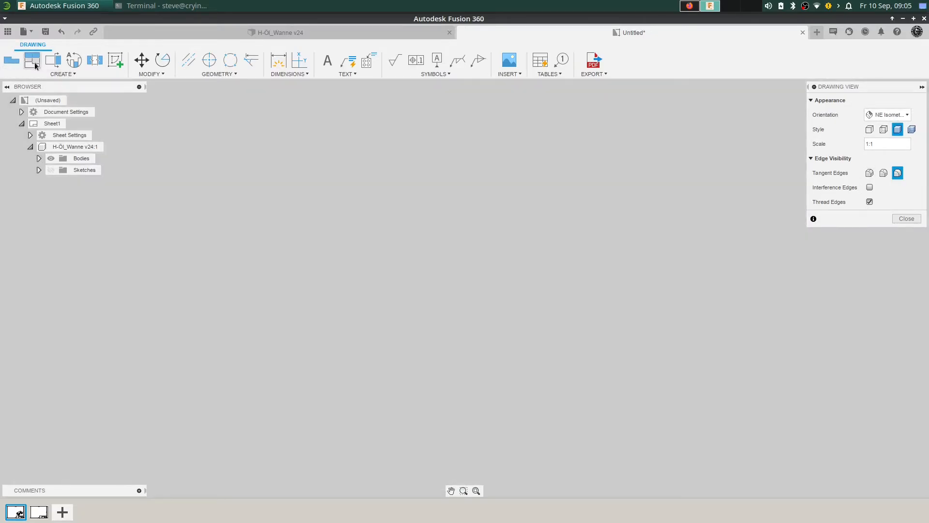
click(32, 61)
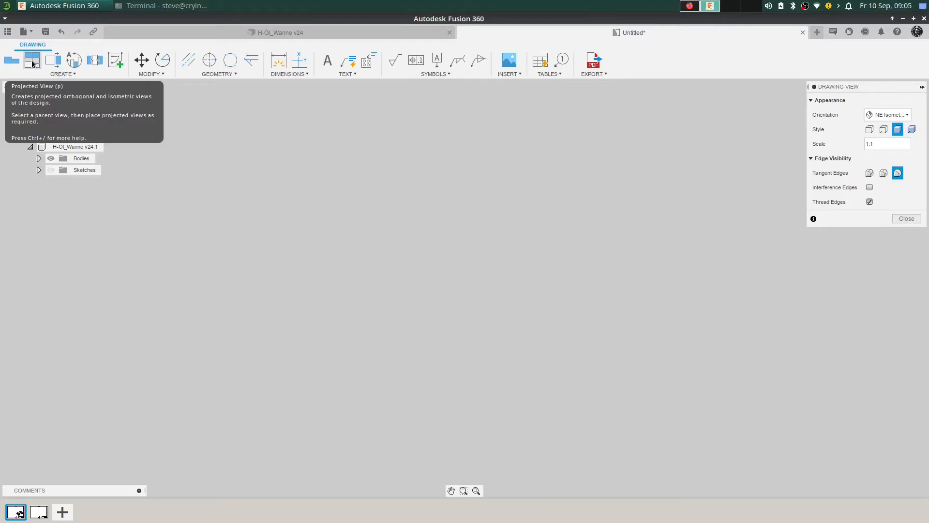
key(F6)
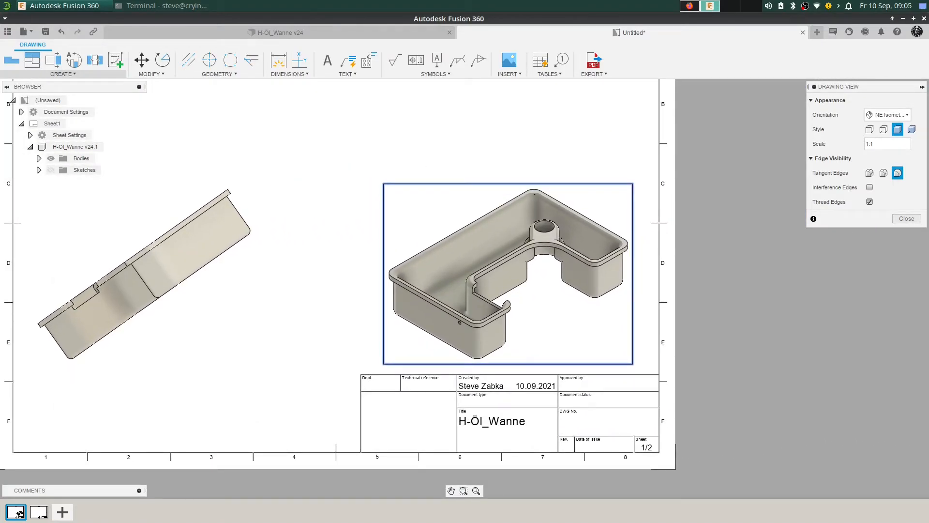
scroll(493, 292, up, 3)
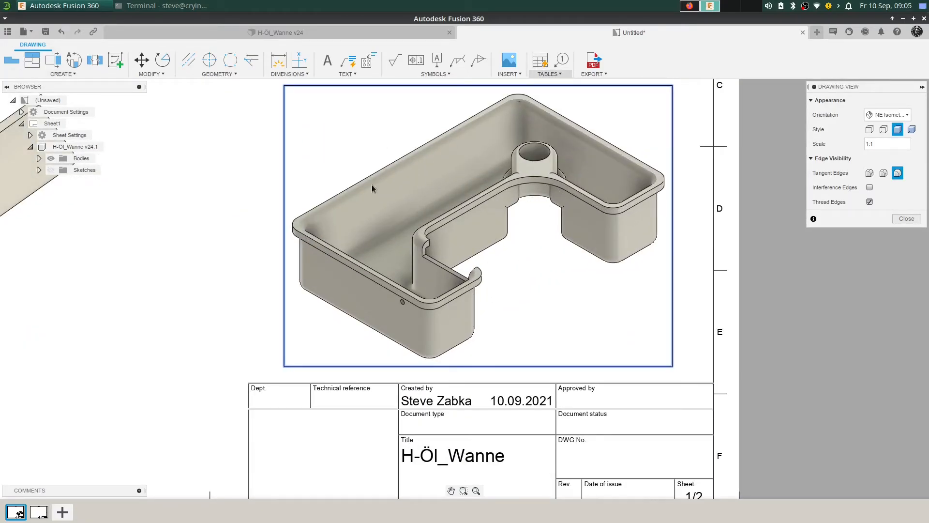
middle_drag(373, 188, 609, 212)
click(903, 219)
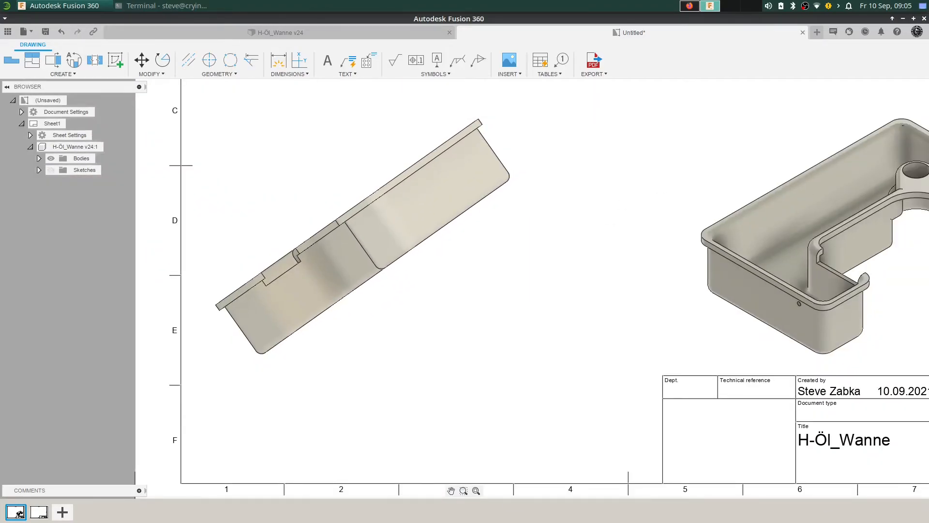
Compare the available display styles on the projected view and apply the unshaded style with visible and hidden edges
scroll(329, 248, up, 3)
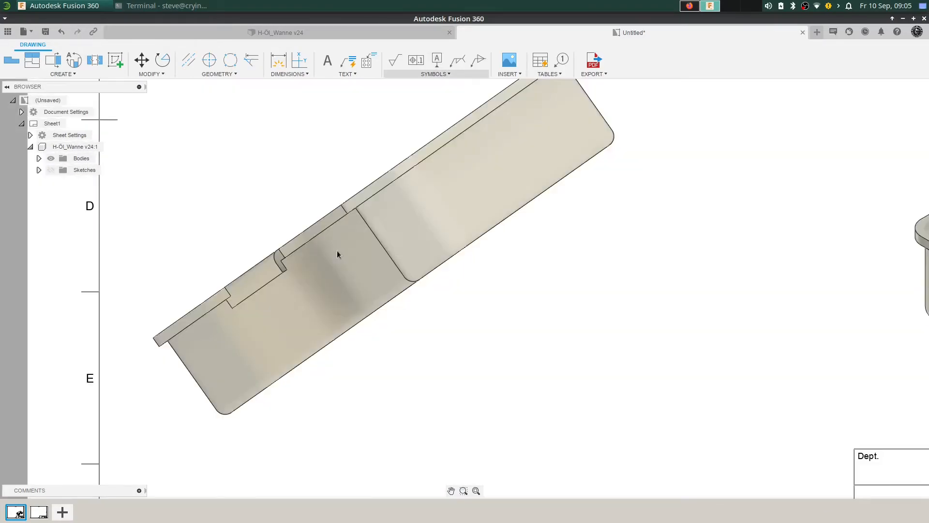
scroll(373, 244, down, 5)
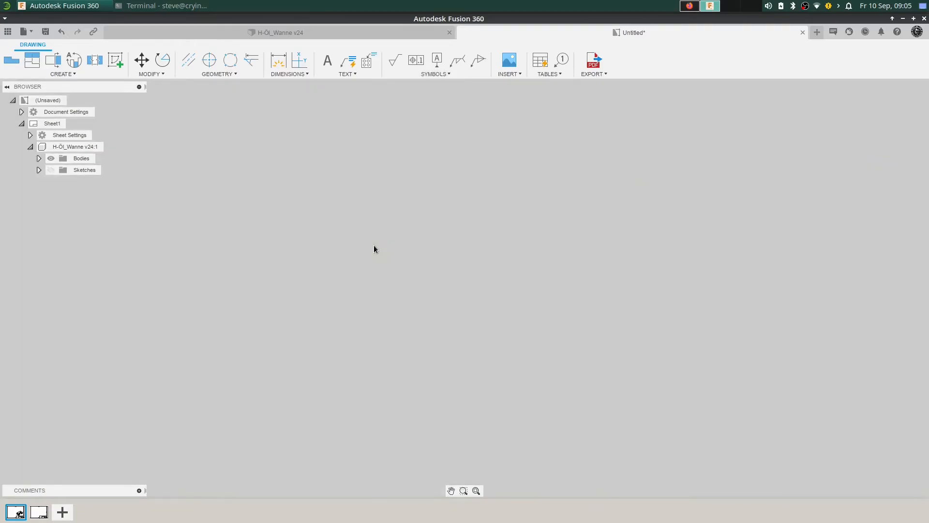
double_click(374, 246)
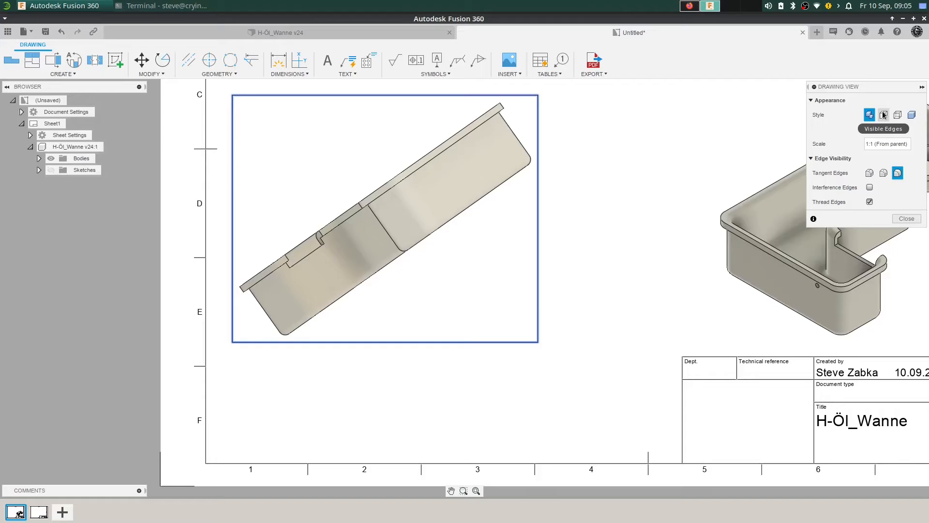
click(882, 115)
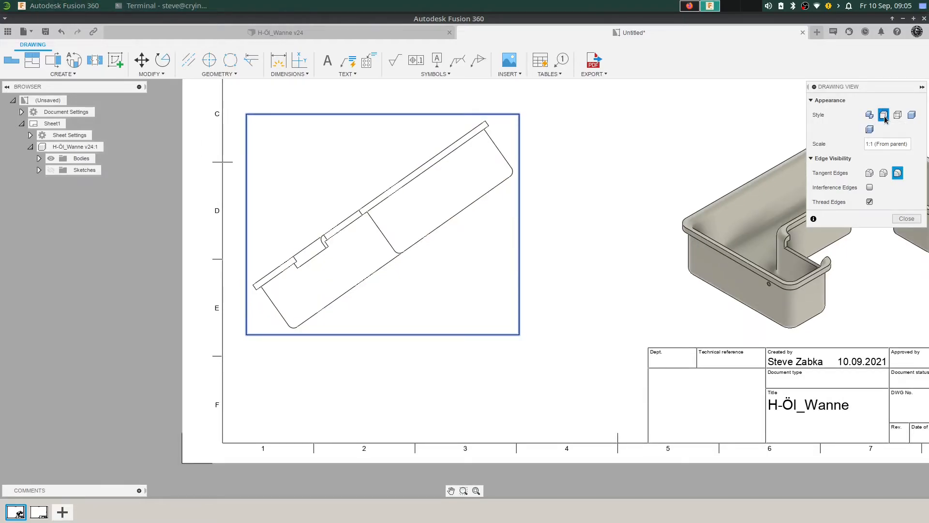
click(898, 115)
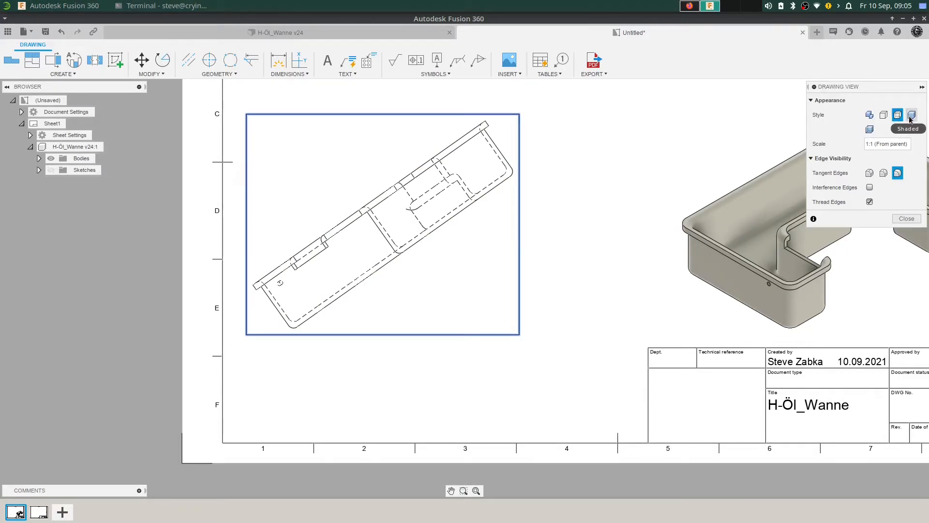
click(911, 117)
click(869, 130)
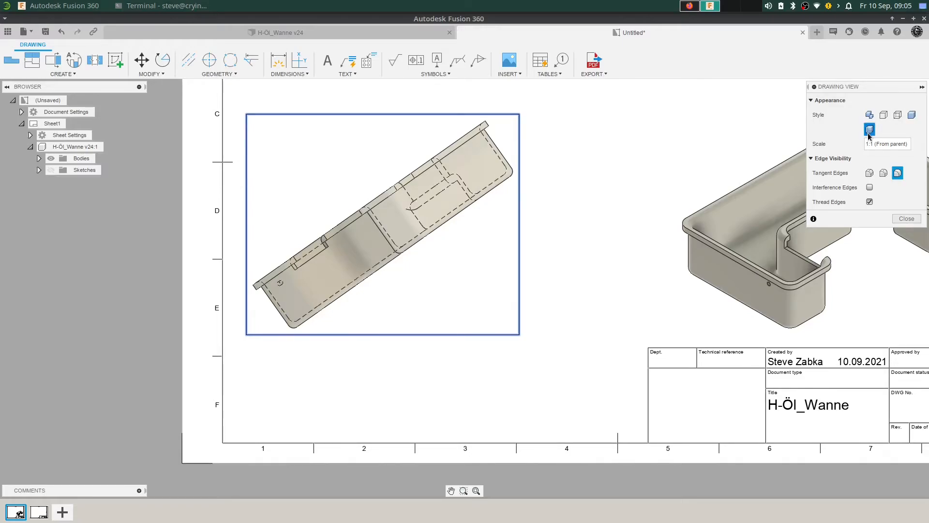
click(897, 115)
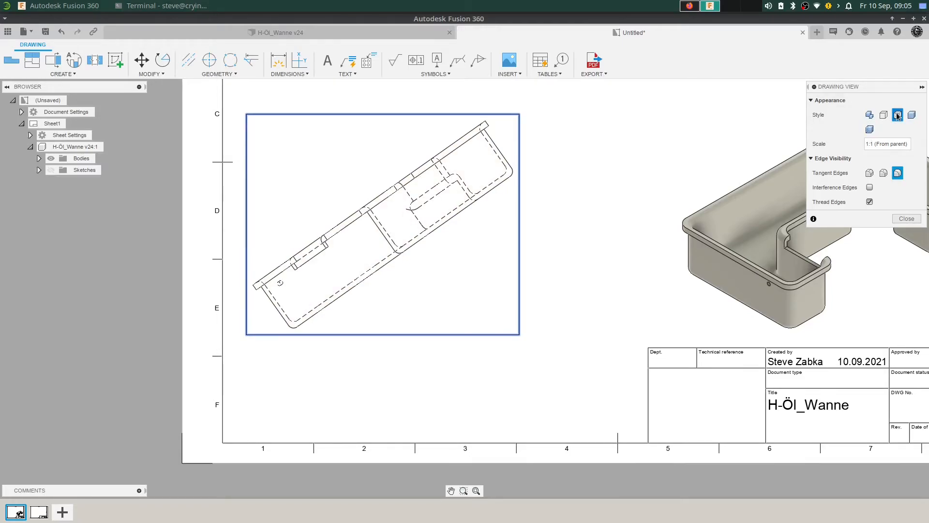
click(906, 219)
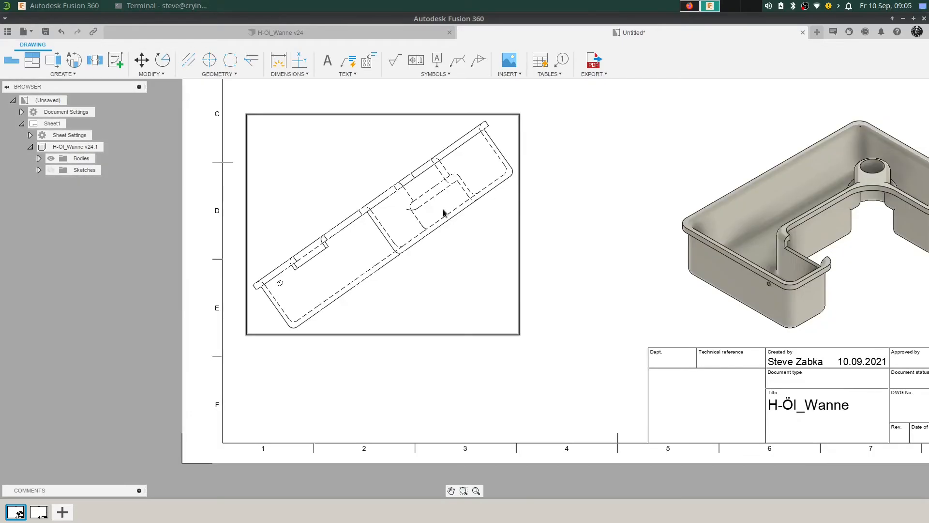
Delete the projected view with hidden edges from Sheet1
scroll(442, 209, down, 5)
scroll(482, 205, up, 1)
middle_drag(482, 205, 421, 256)
click(420, 255)
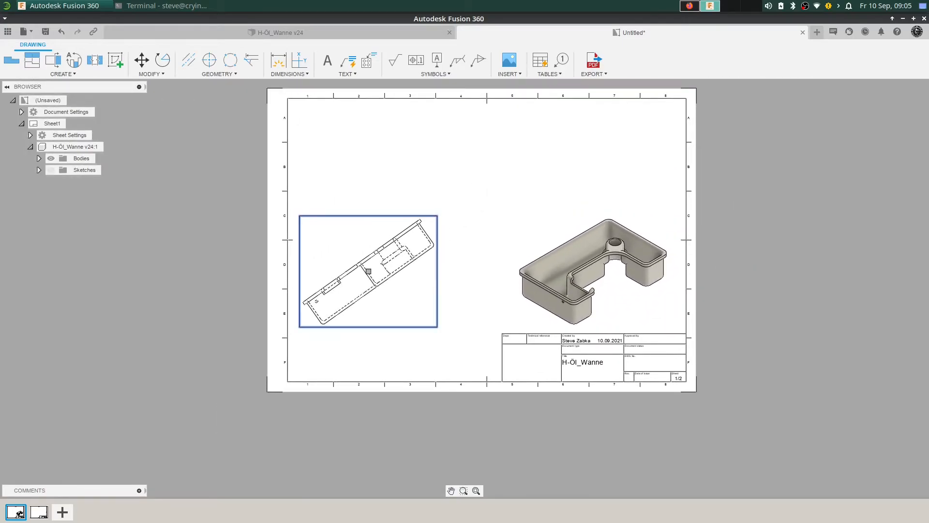
key(Delete)
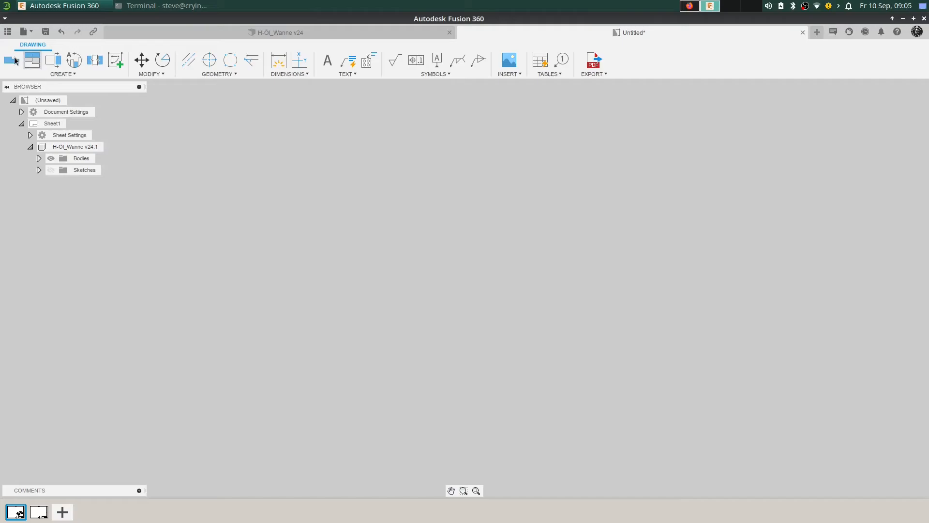
Place a base view of H-Öl_Wanne in the VORNE orientation at scale 2:1 in the sheet's upper-left area
click(12, 62)
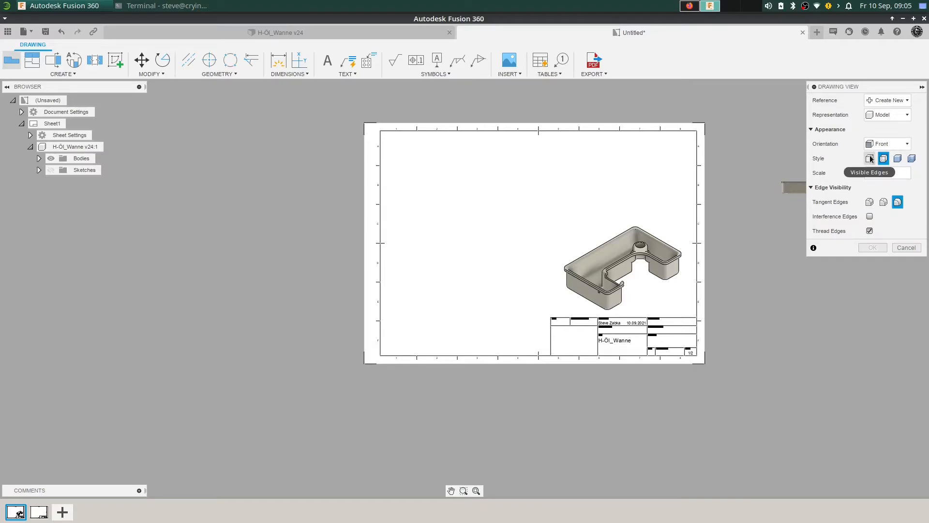
click(876, 144)
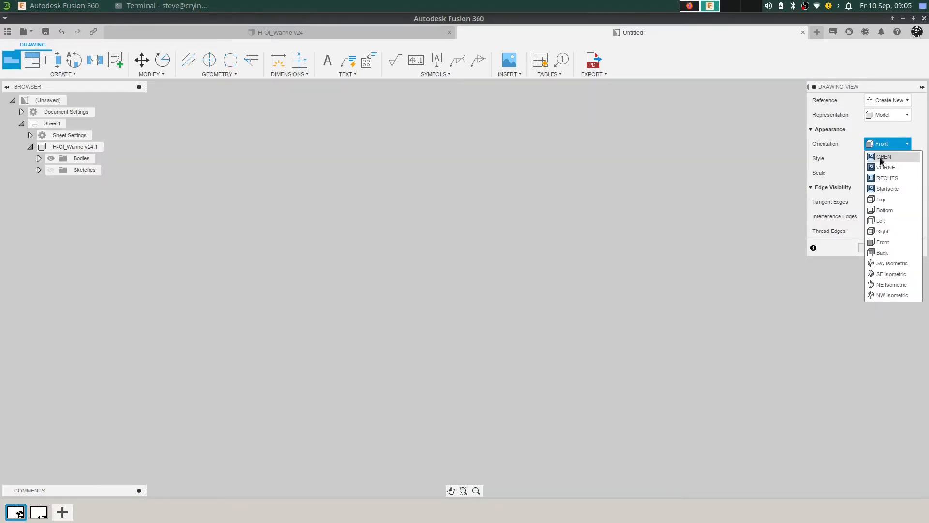
click(883, 157)
click(870, 144)
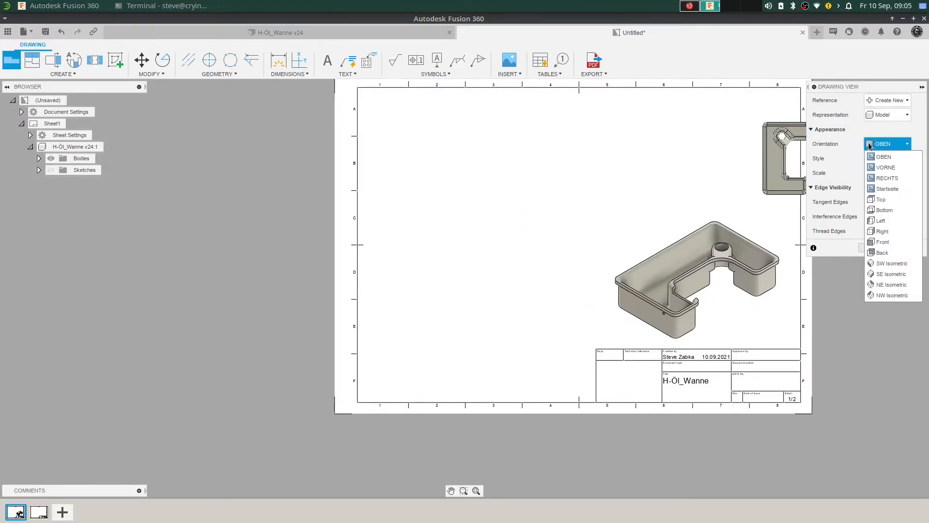
click(884, 167)
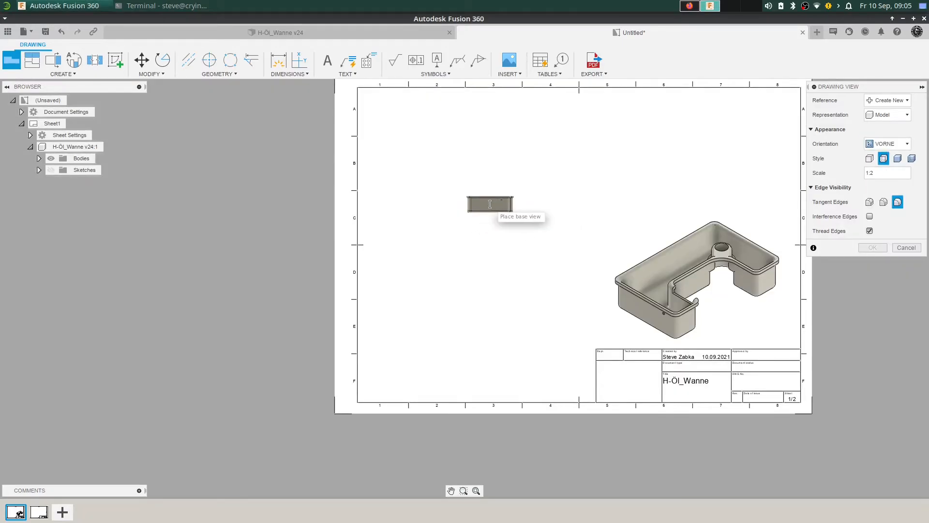
click(914, 173)
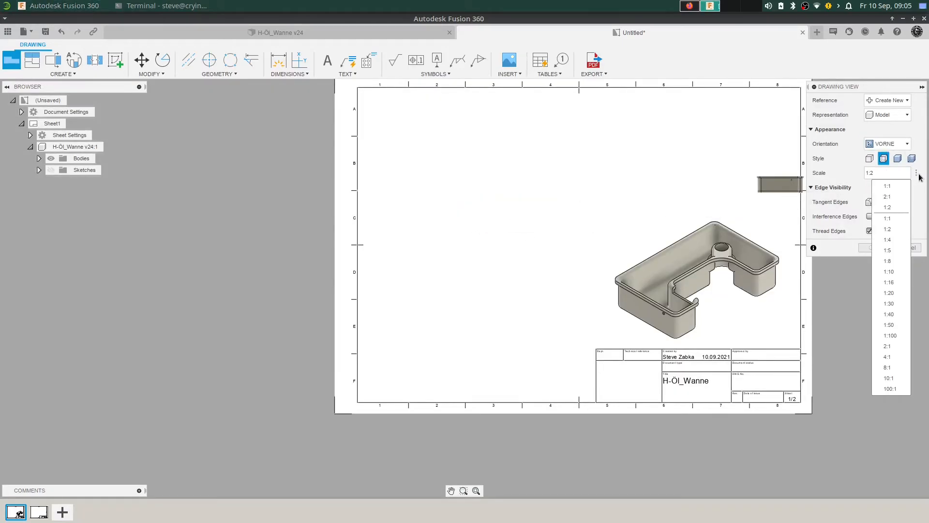
click(896, 196)
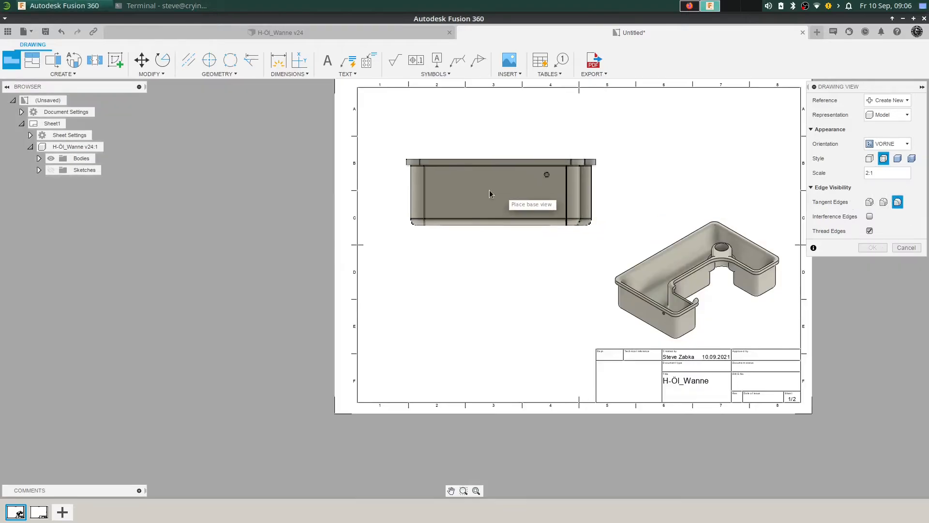
click(466, 151)
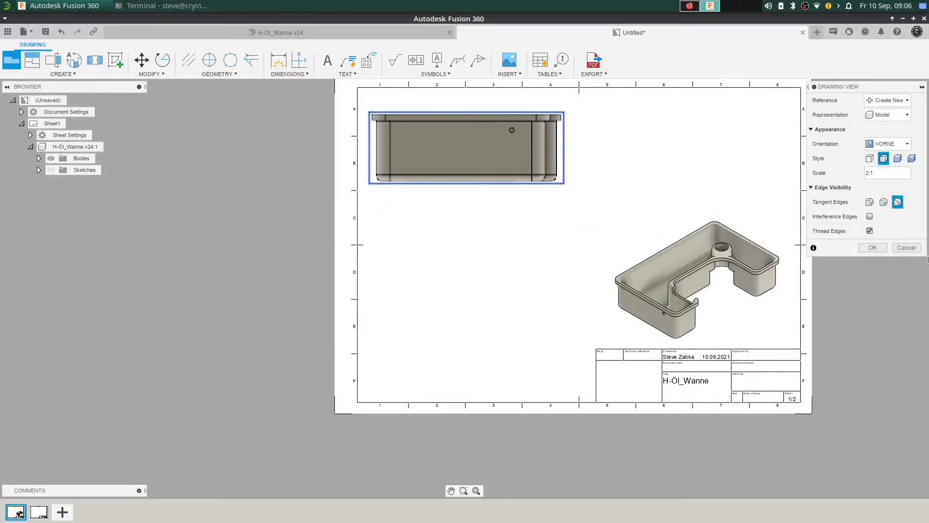
click(872, 247)
Create a projected view from the new front view, placed horizontally to its right
middle_drag(623, 163, 549, 238)
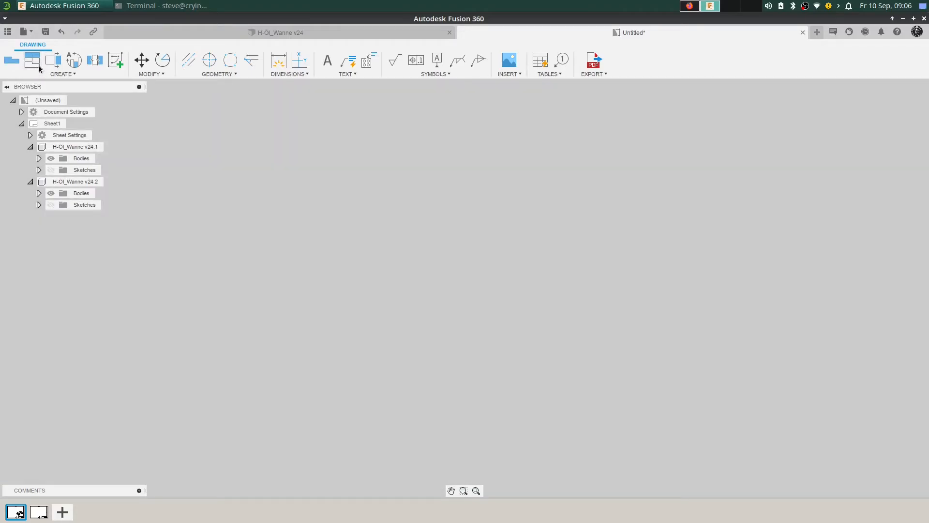
click(32, 62)
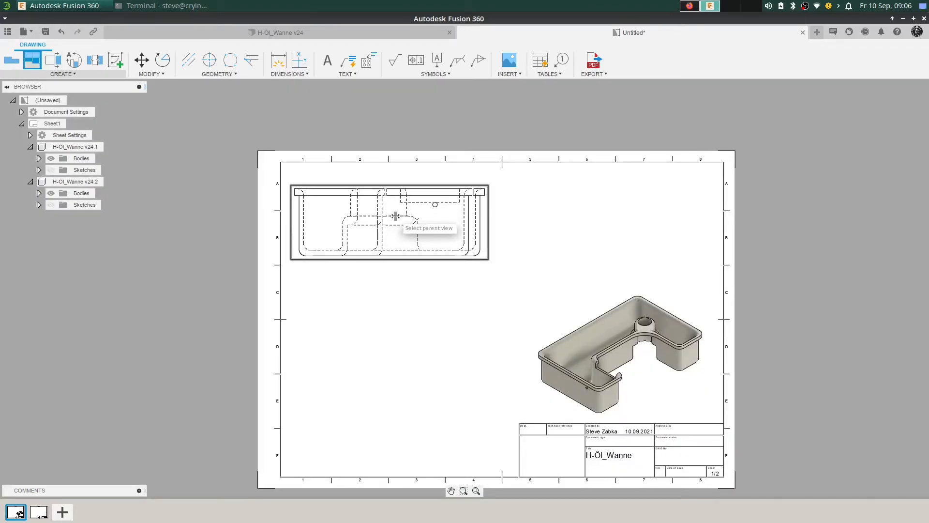
click(366, 196)
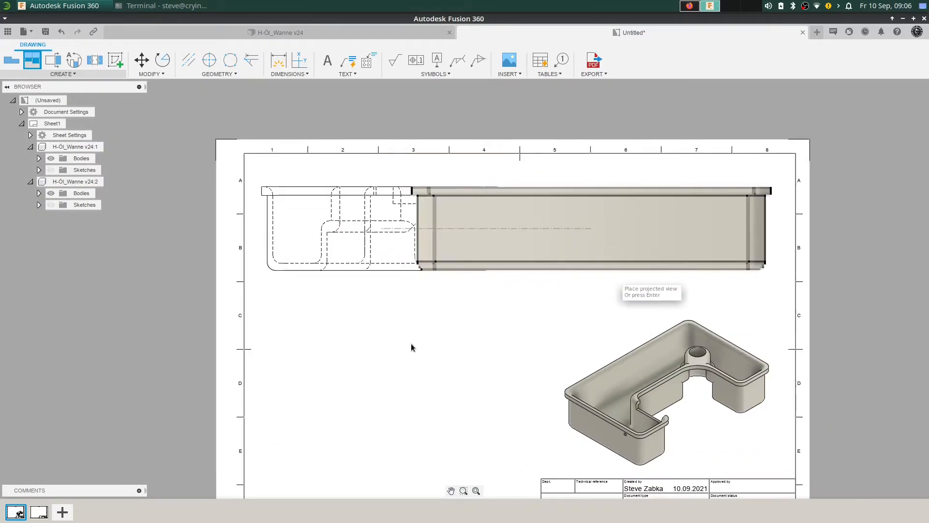
middle_drag(424, 322, 421, 194)
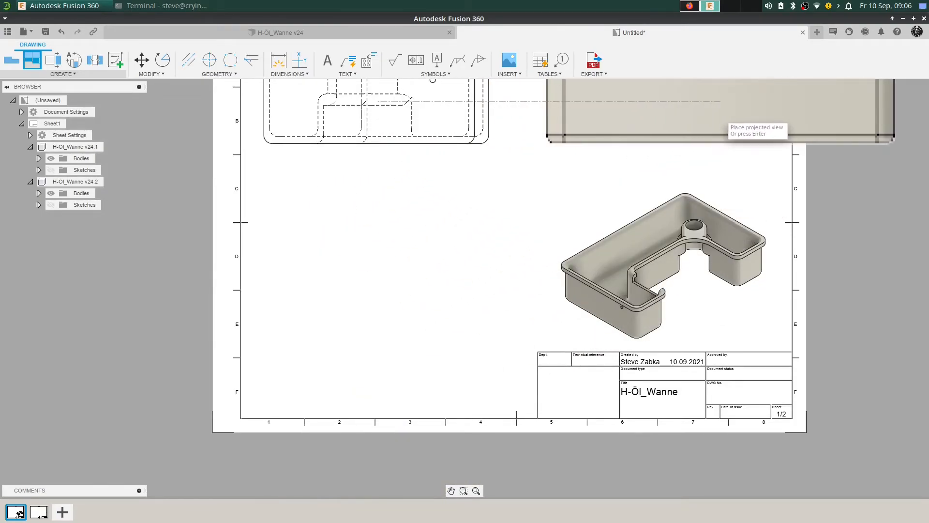
middle_drag(719, 114, 622, 208)
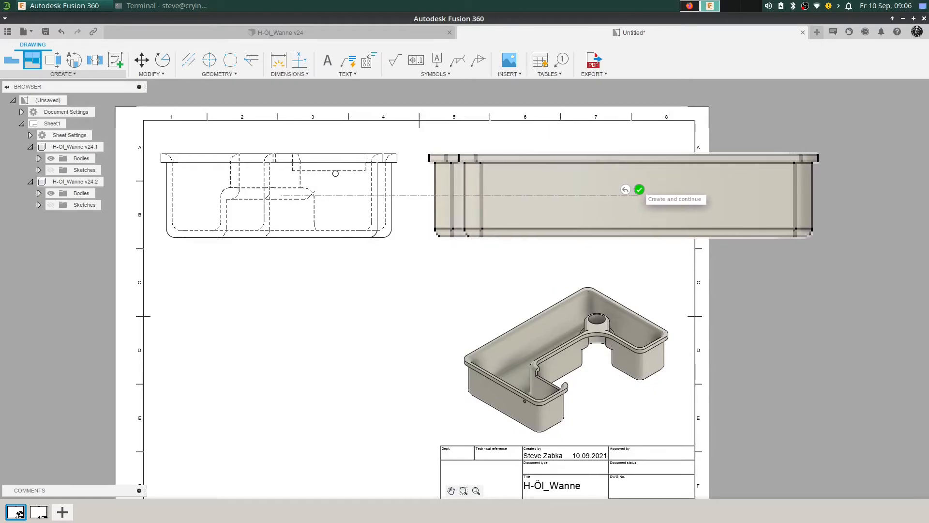
click(638, 189)
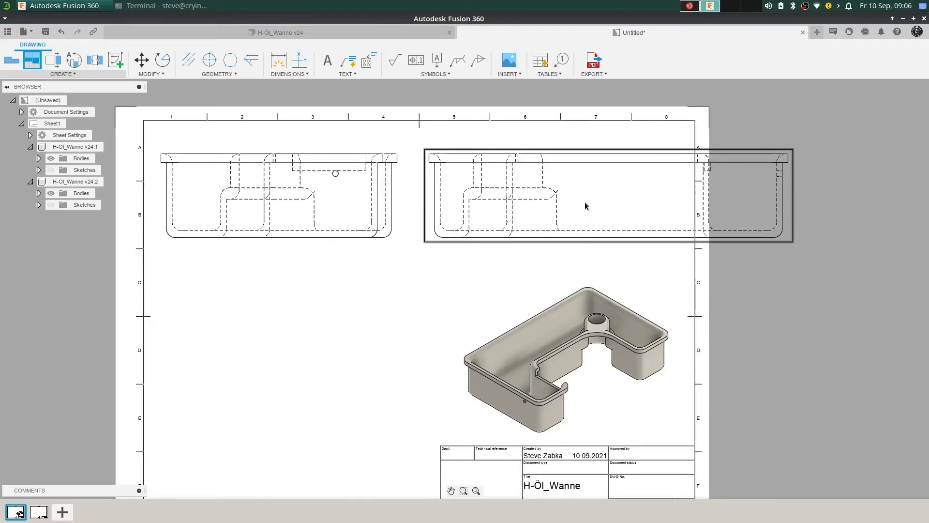
Set the scale of the new projected view to 1:1
double_click(513, 190)
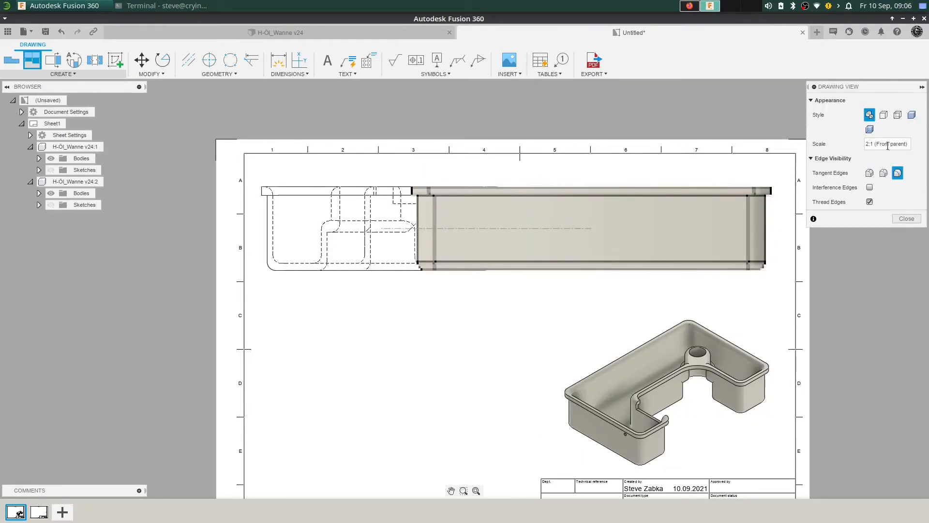
click(915, 147)
click(875, 169)
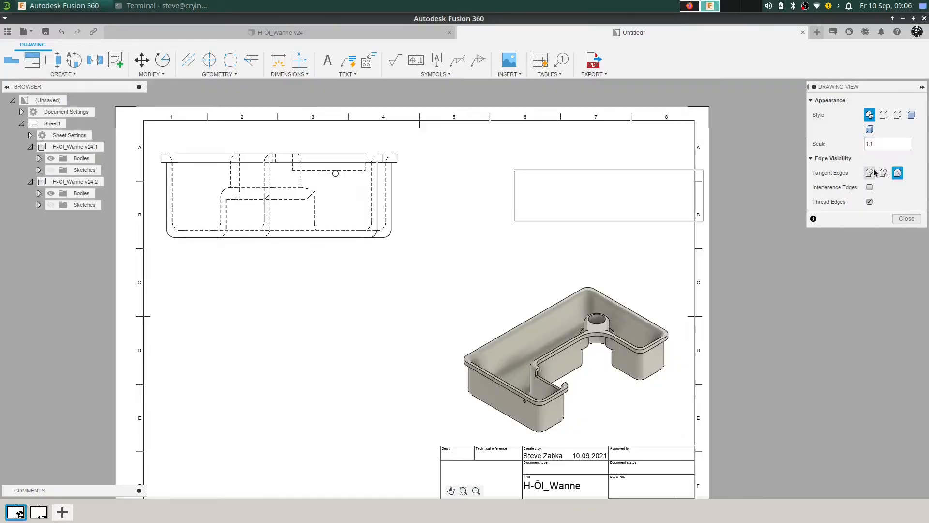
click(905, 219)
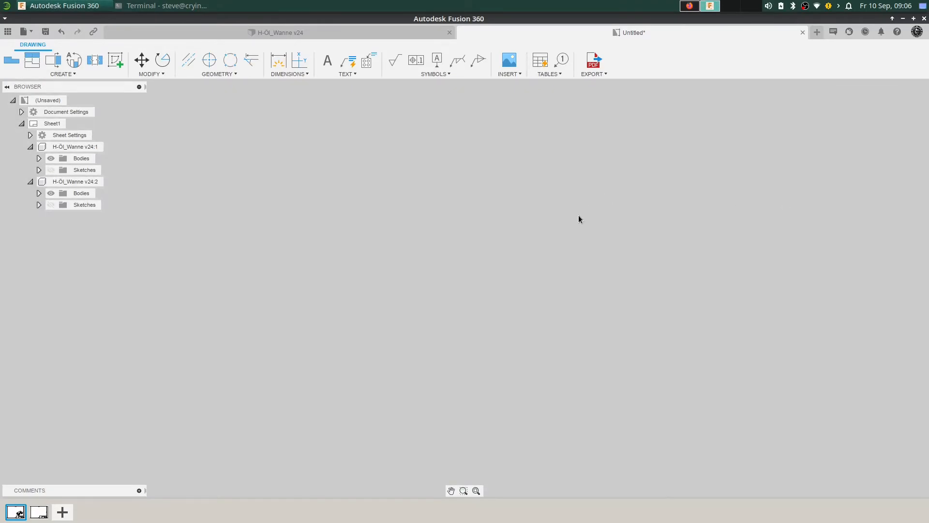
Move the 1:1 projected view horizontally closer to its parent front view, keeping it aligned
scroll(578, 215, up, 2)
drag(578, 185, 473, 187)
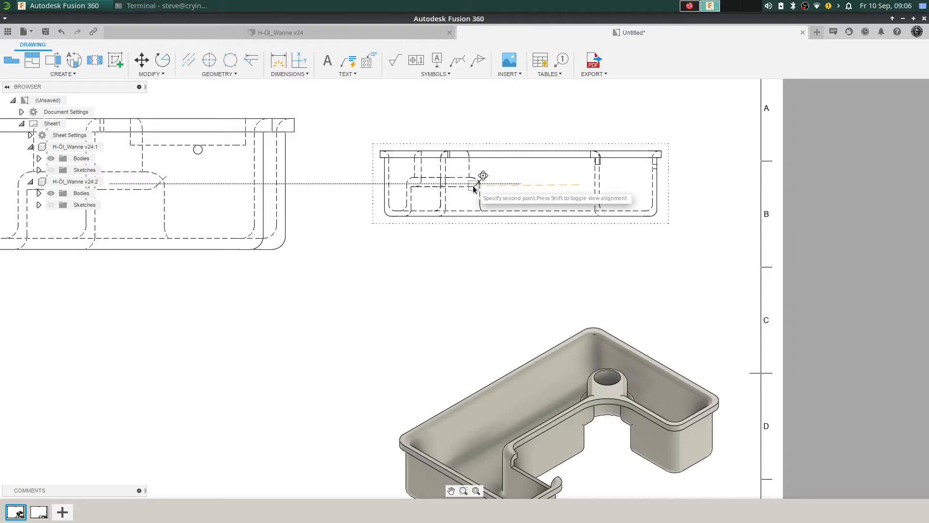
click(474, 188)
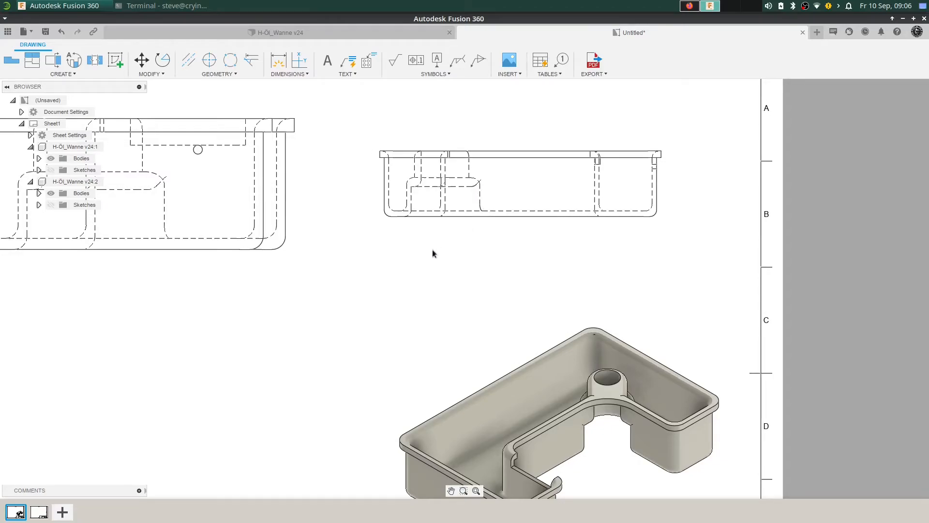
Start a section view from the 2:1 front view and define vertical section line A through its full height
scroll(443, 246, up, 3)
scroll(411, 246, down, 5)
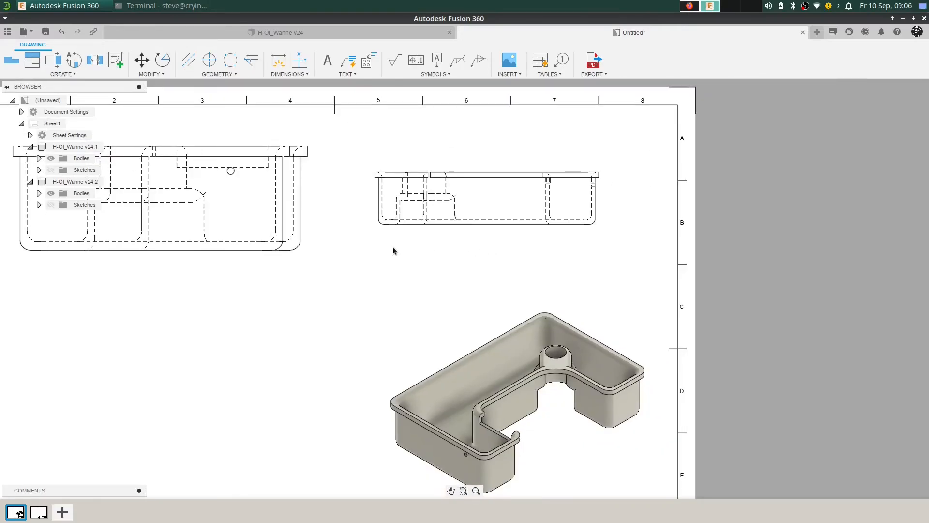
mouse_move(393, 246)
middle_down()
mouse_move(519, 251)
mouse_move(509, 259)
middle_up()
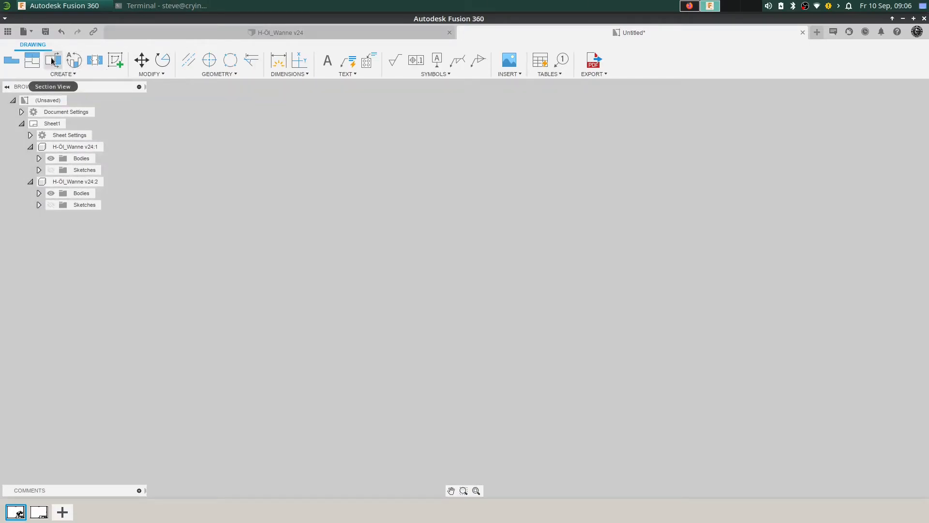
click(54, 63)
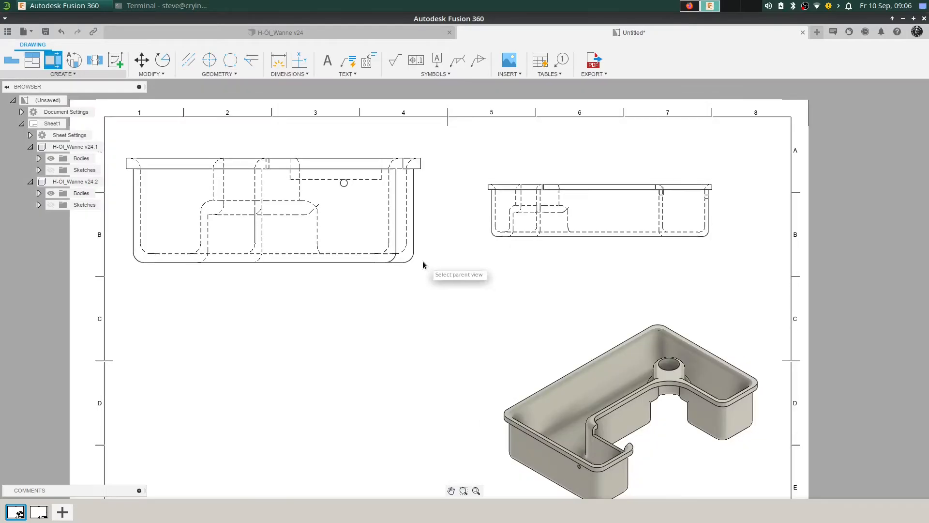
click(252, 204)
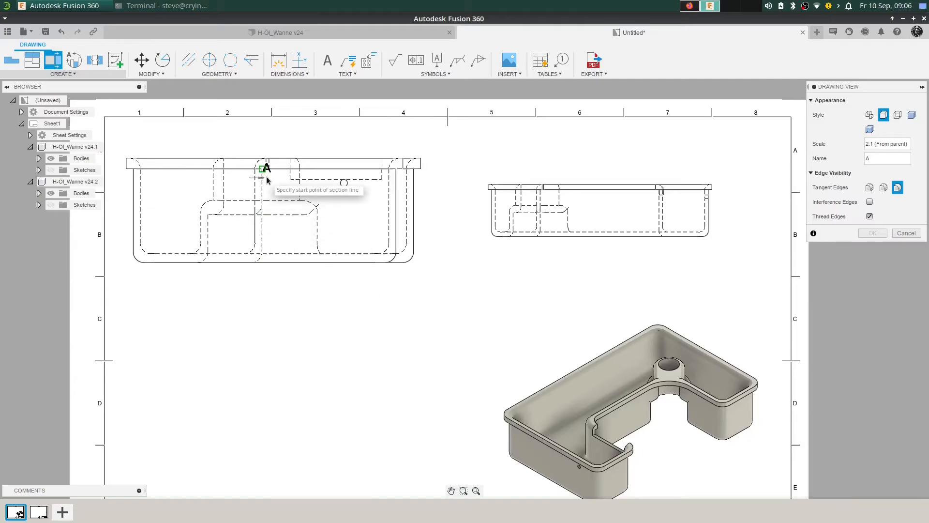
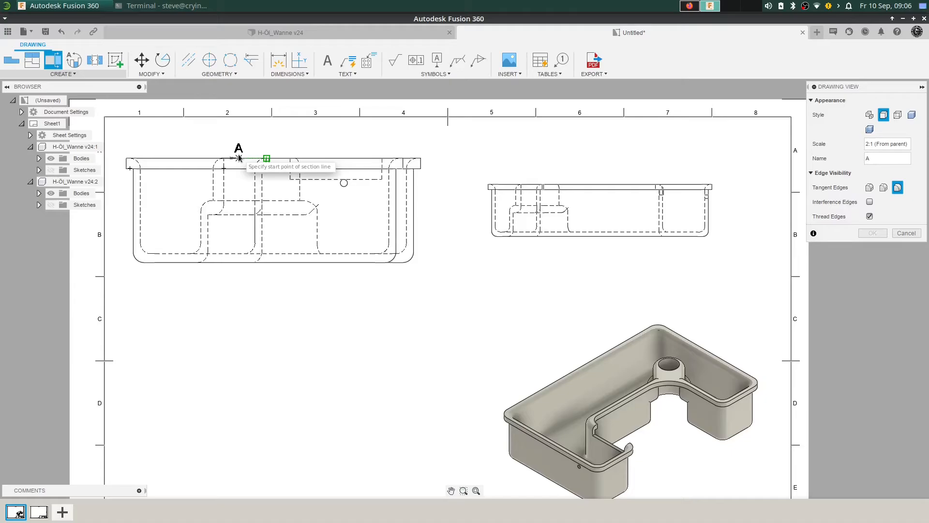
click(269, 160)
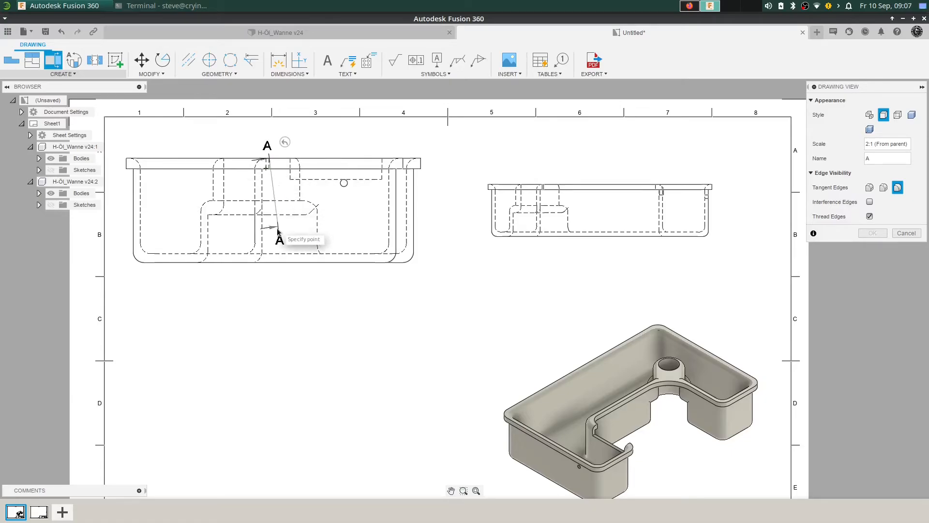
click(266, 262)
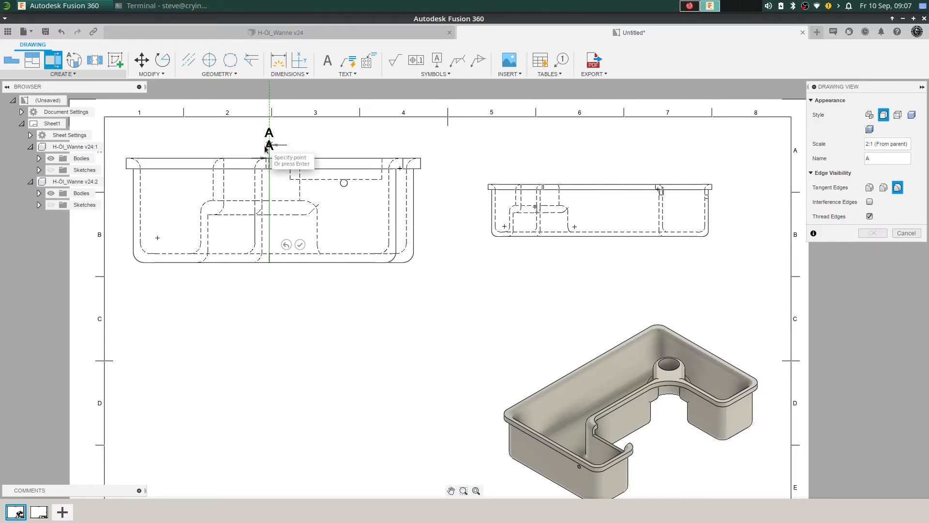
click(269, 260)
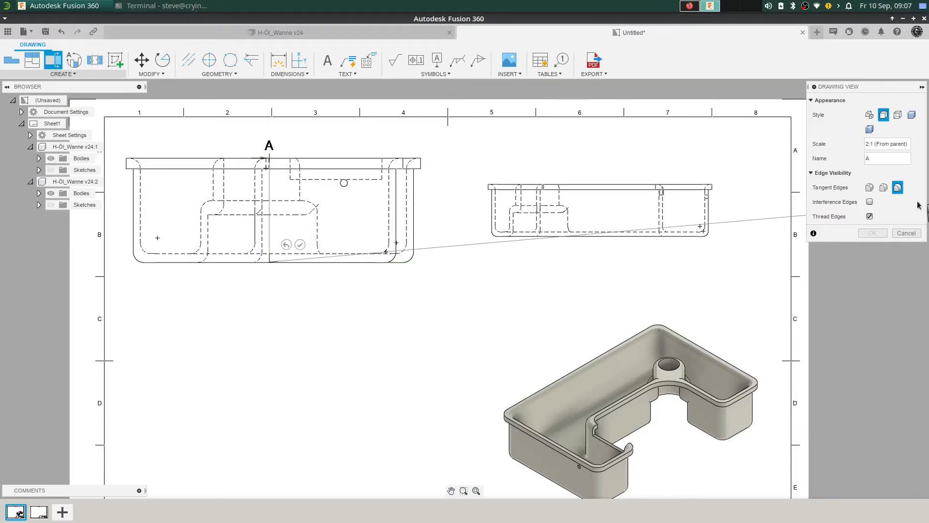
click(299, 244)
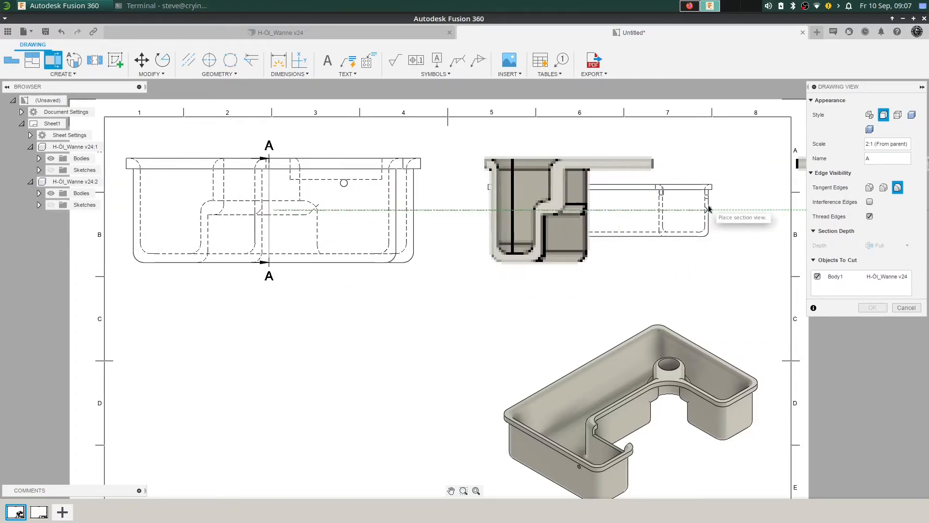
Place section view A over its parent front view and create it with full depth
middle_drag(380, 192, 424, 333)
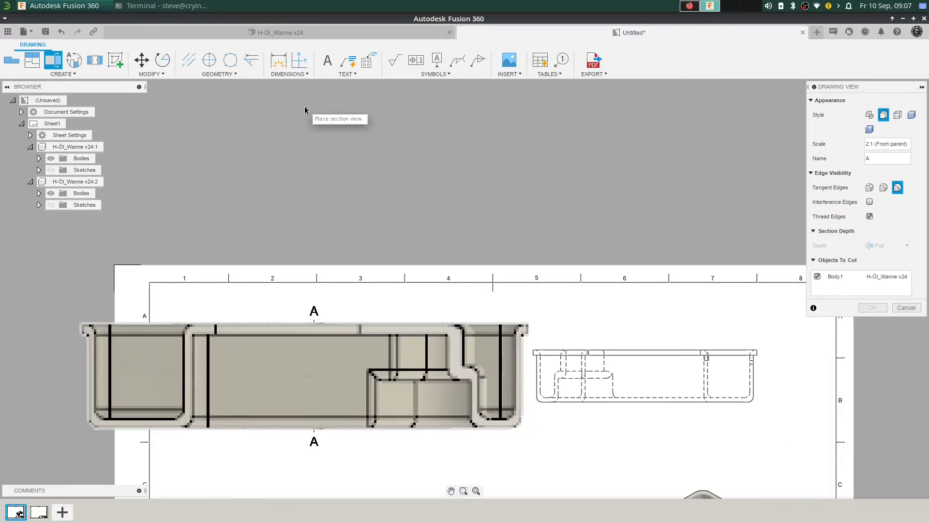
click(305, 110)
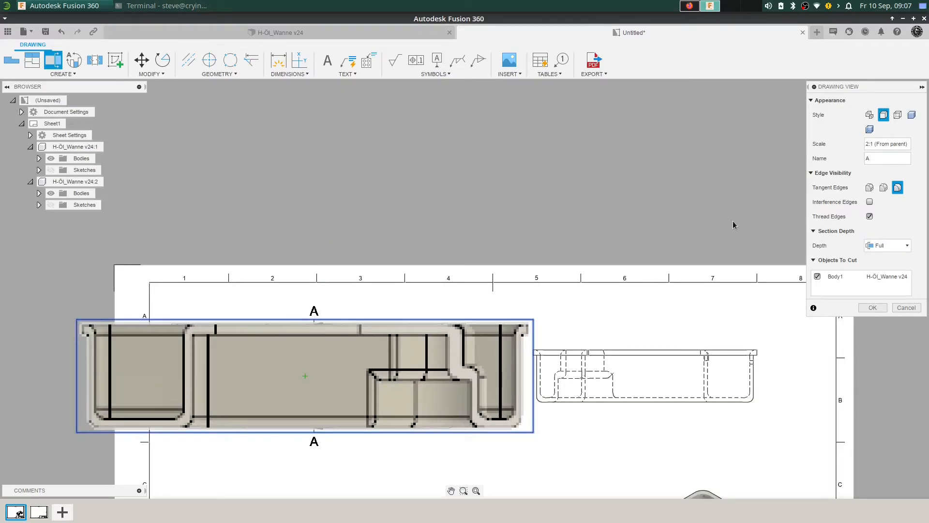
click(873, 307)
Delete the 2:1 section view A-A that overlaps its parent front view
scroll(412, 282, up, 2)
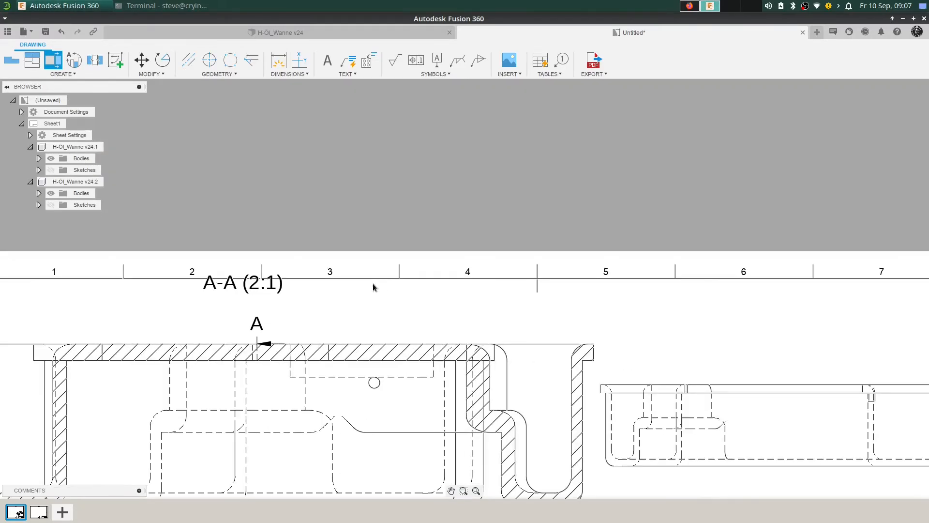
scroll(367, 284, down, 3)
scroll(364, 283, down, 2)
middle_drag(320, 328, 327, 211)
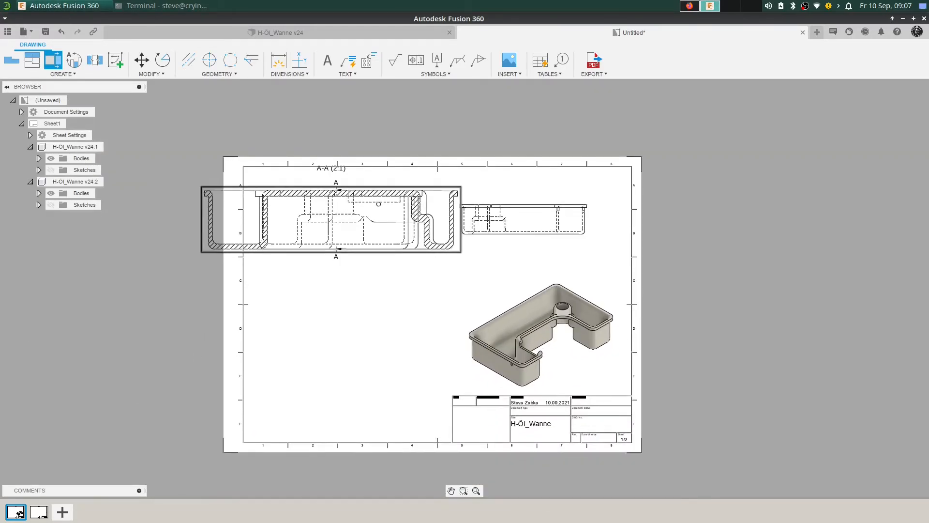
scroll(188, 204, up, 1)
scroll(231, 207, up, 1)
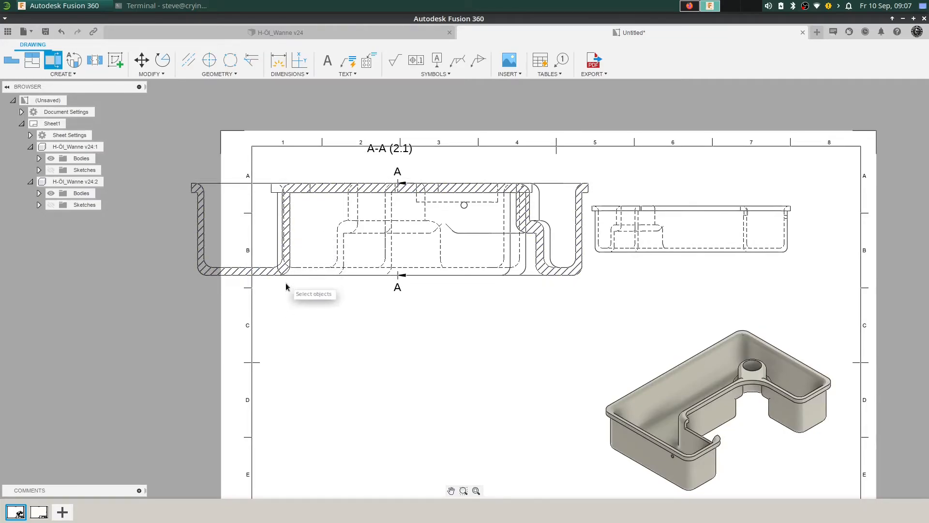
click(394, 233)
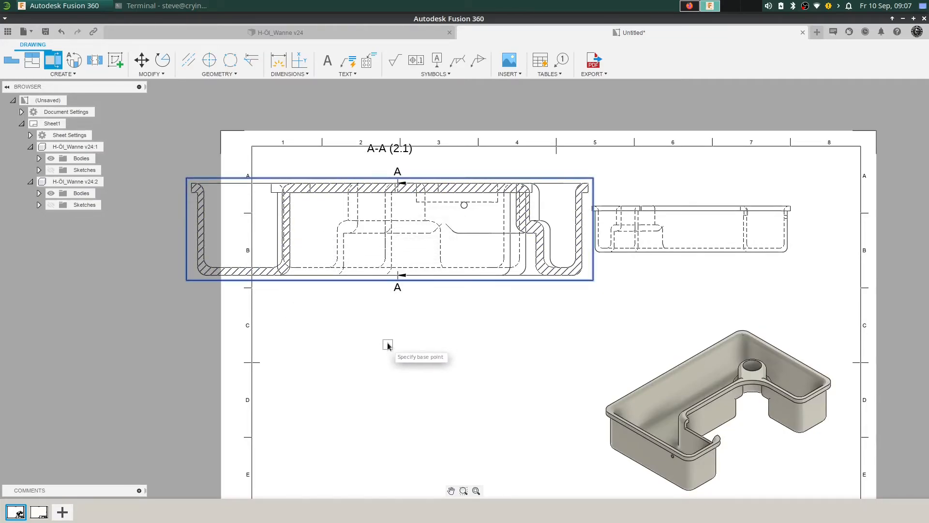
right_click(200, 187)
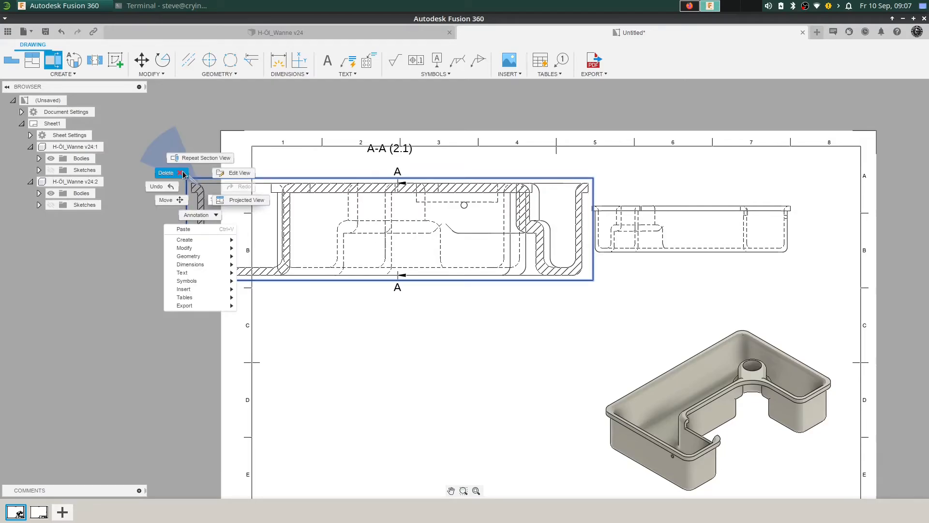
click(184, 175)
right_click(211, 146)
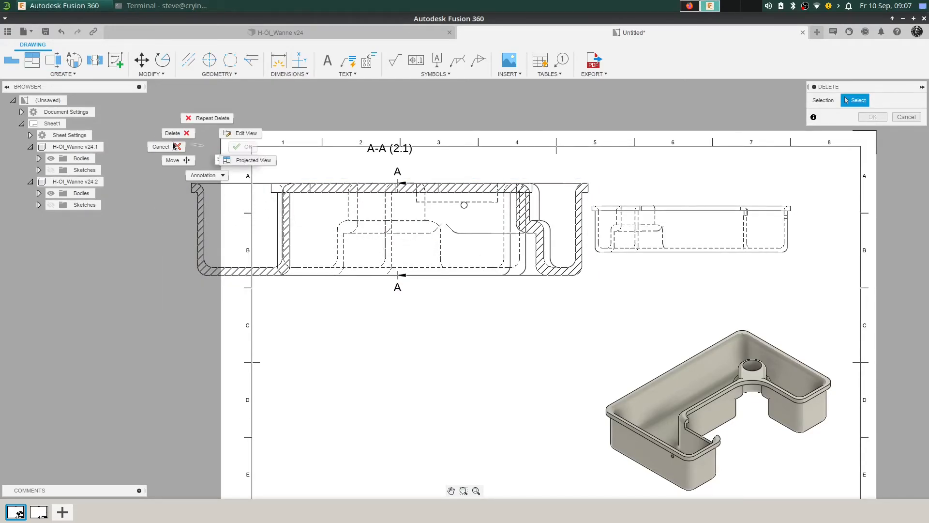
click(176, 146)
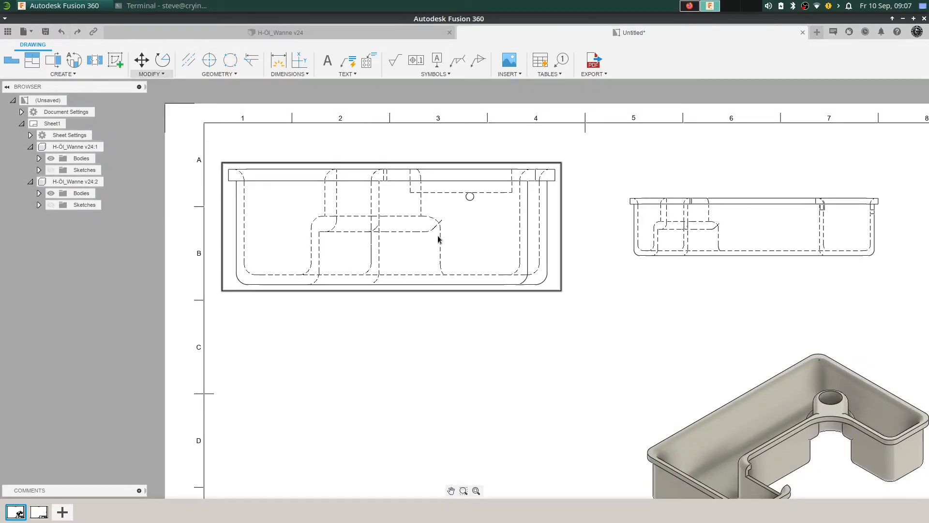
click(380, 215)
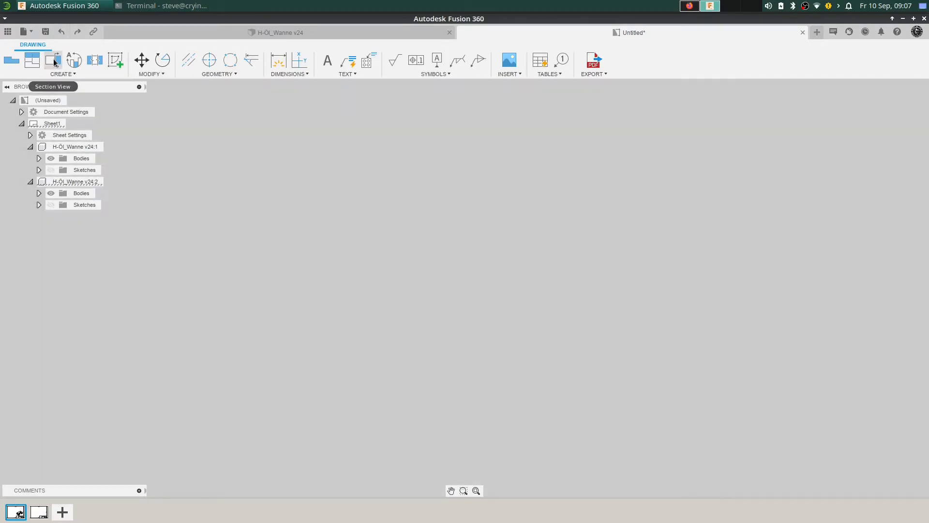
click(54, 62)
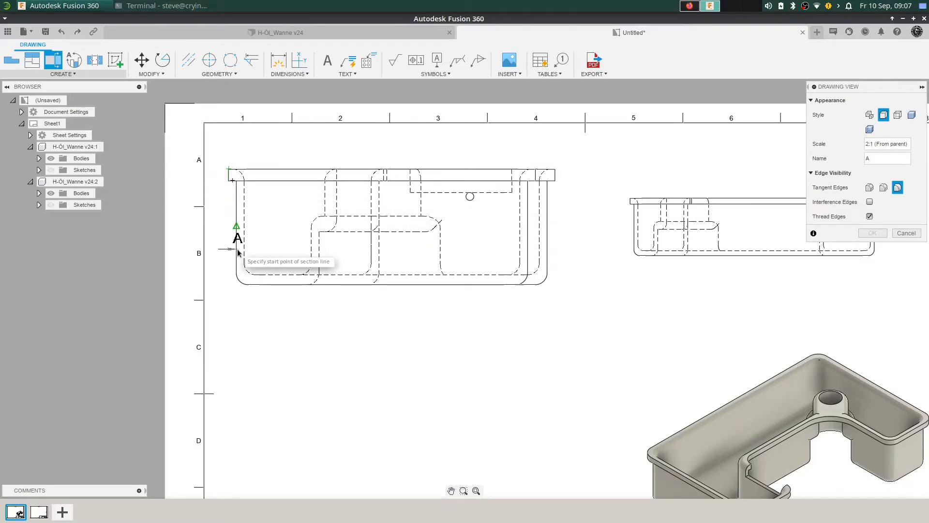
click(237, 226)
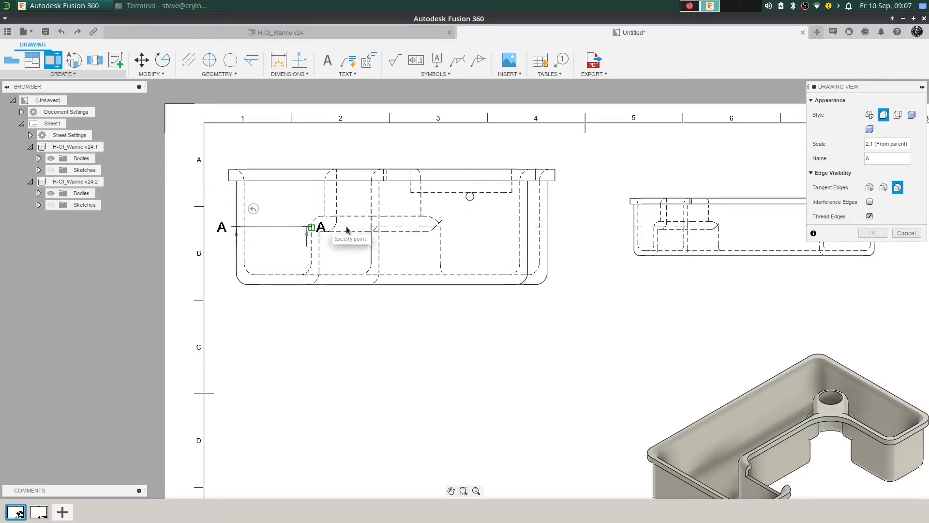
click(379, 229)
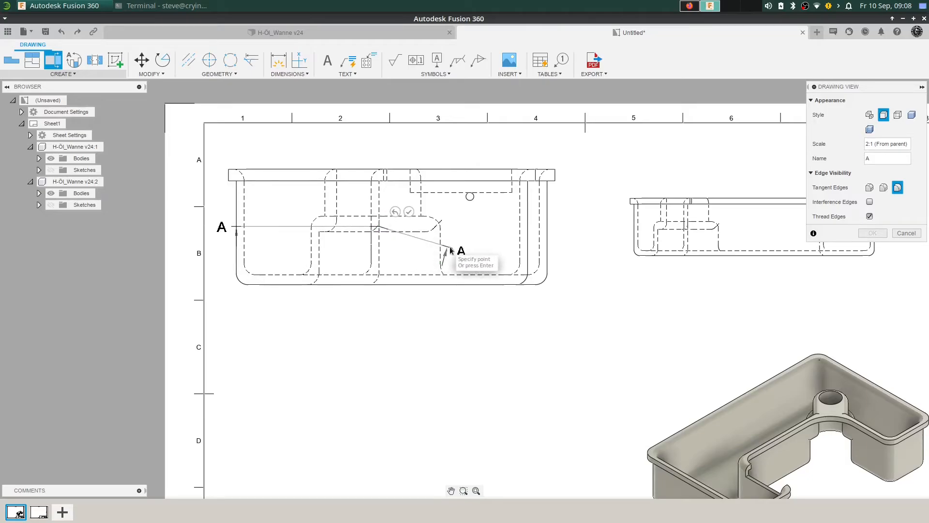
click(407, 214)
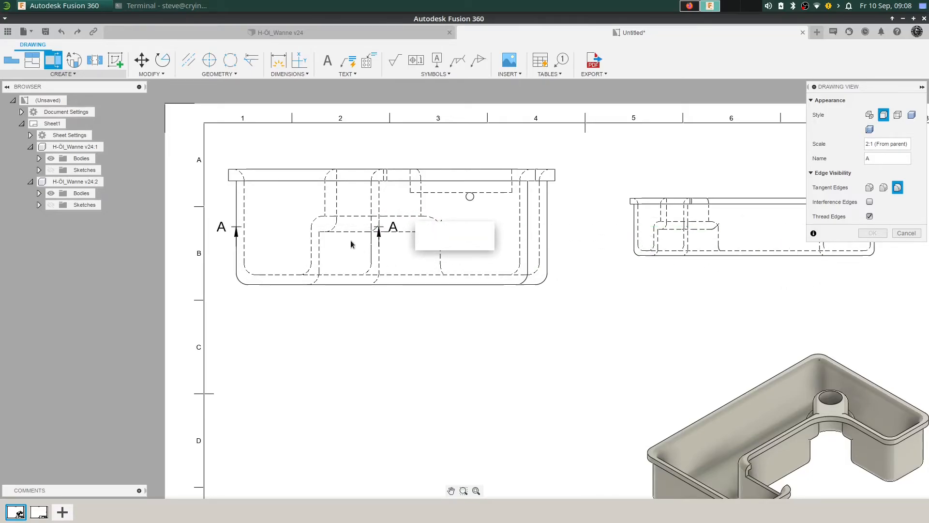
middle_drag(378, 333, 388, 274)
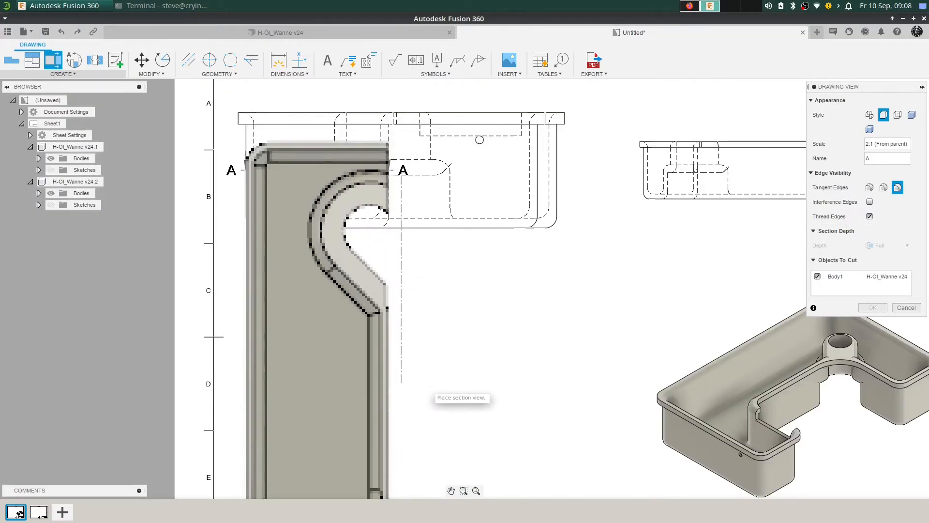
middle_drag(453, 371, 479, 234)
middle_drag(522, 152, 464, 350)
scroll(372, 386, up, 1)
middle_drag(372, 386, 403, 182)
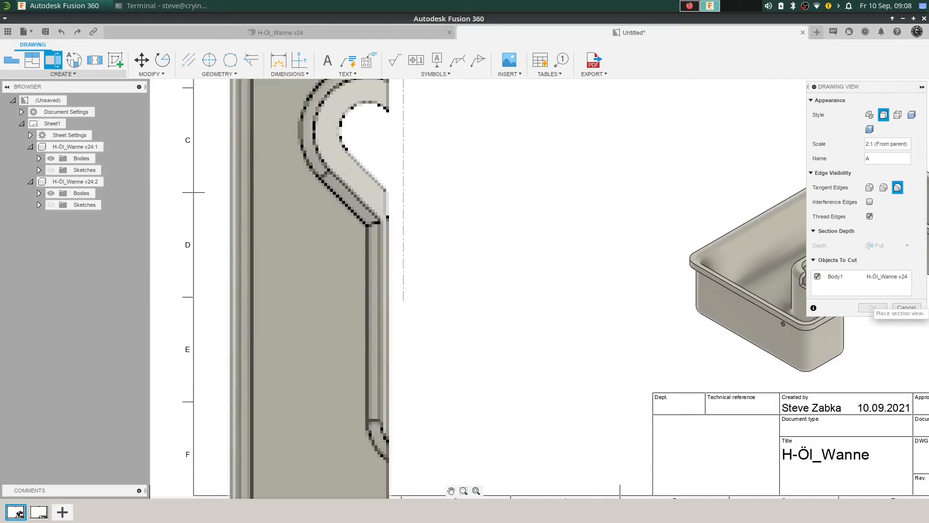
click(913, 307)
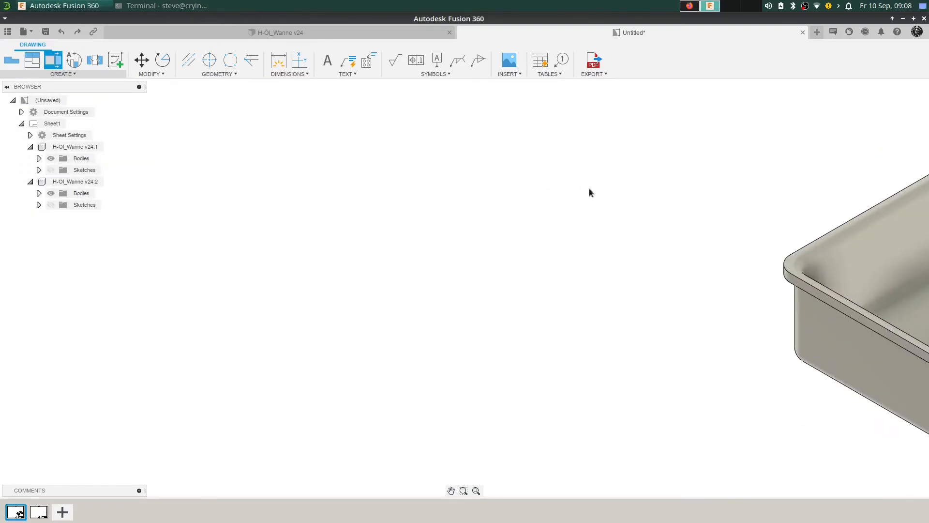
Start a section view from the 1:1 projected view and define a vertical section line A through the middle of its full height
mouse_move(709, 173)
middle_down()
mouse_move(431, 400)
mouse_move(394, 414)
middle_up()
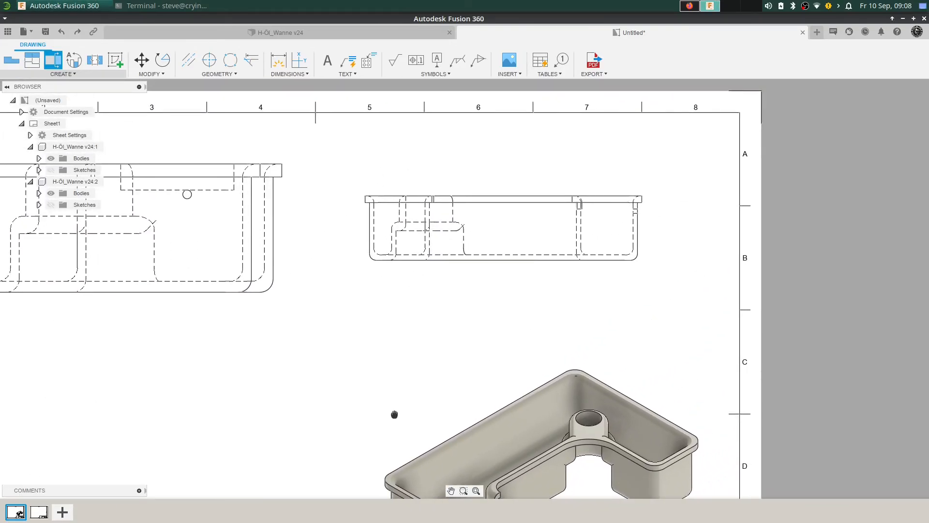
scroll(441, 321, up, 4)
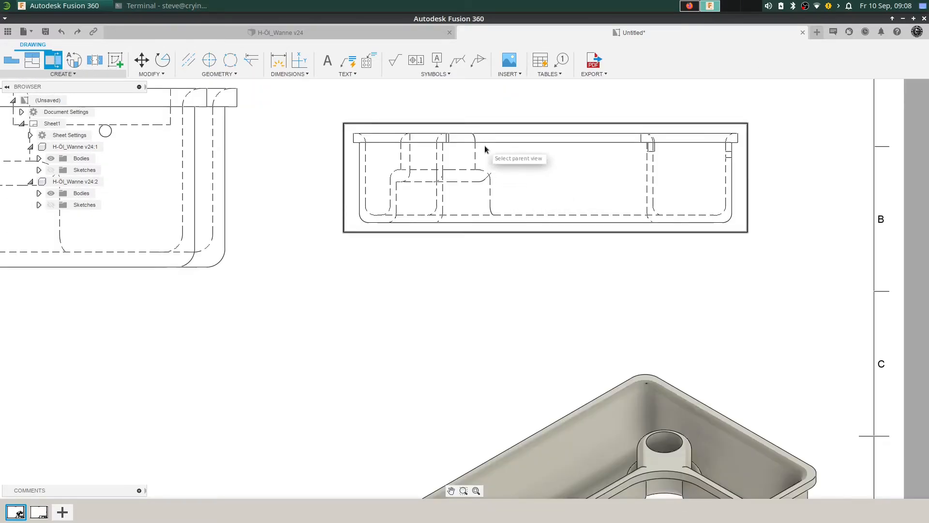
click(539, 125)
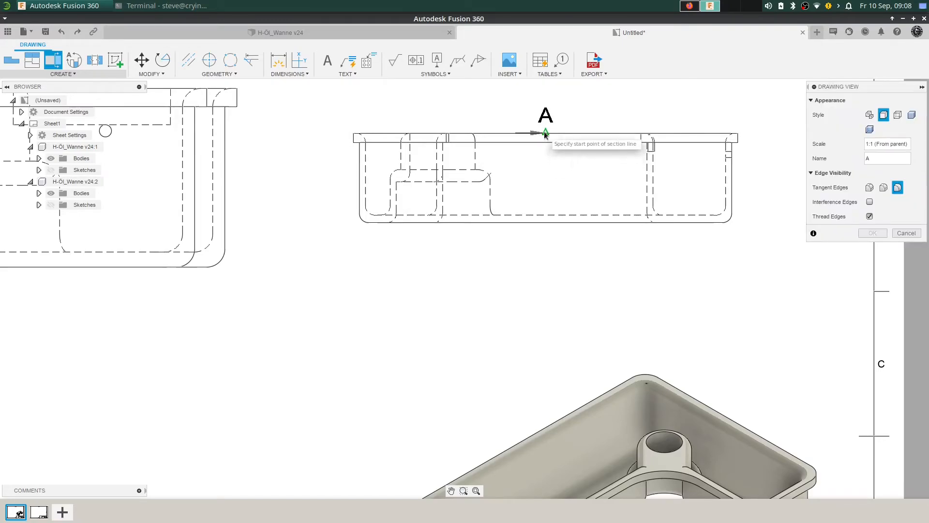
click(545, 134)
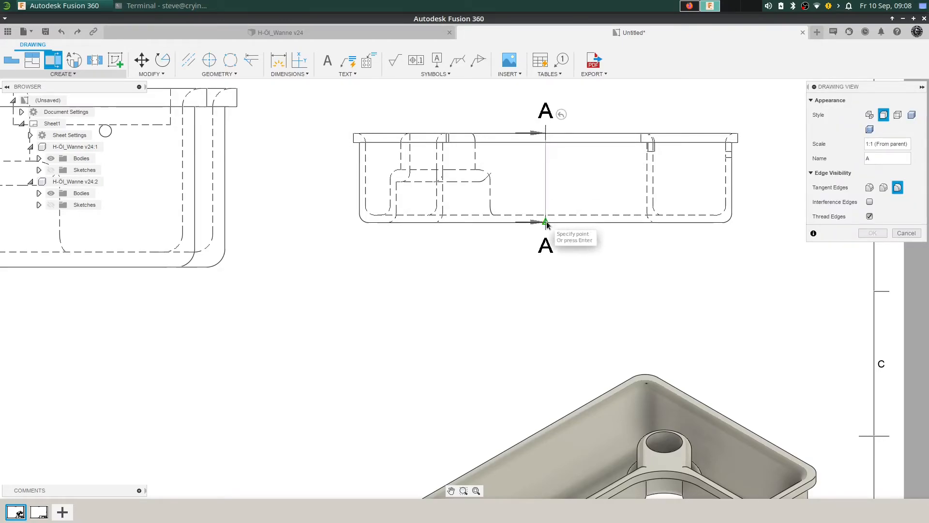
click(547, 222)
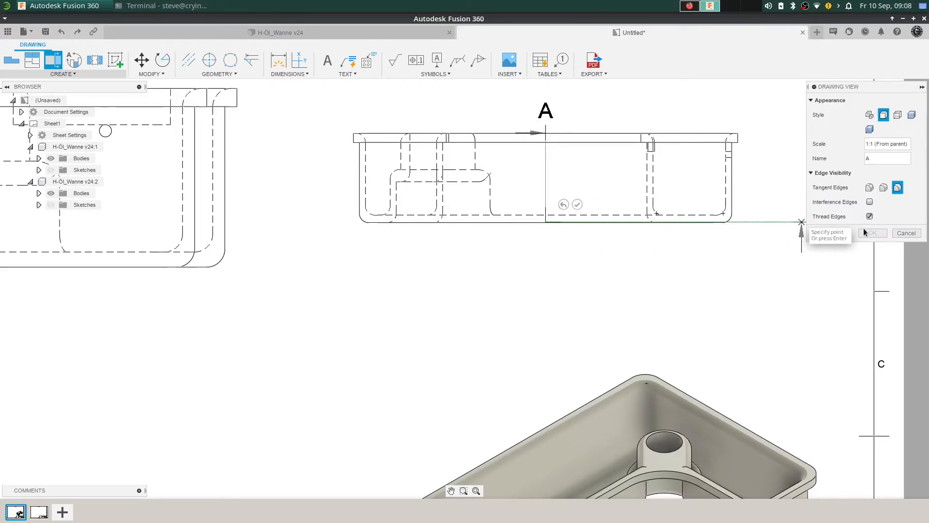
click(576, 205)
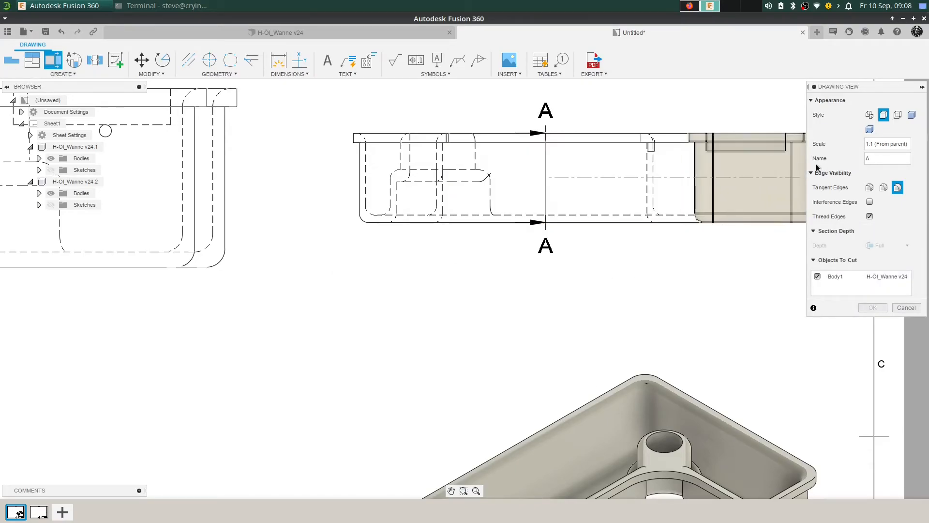
Place section view A beside its 1:1 parent view, inside the sheet border, and create it with full depth
middle_drag(428, 234, 173, 265)
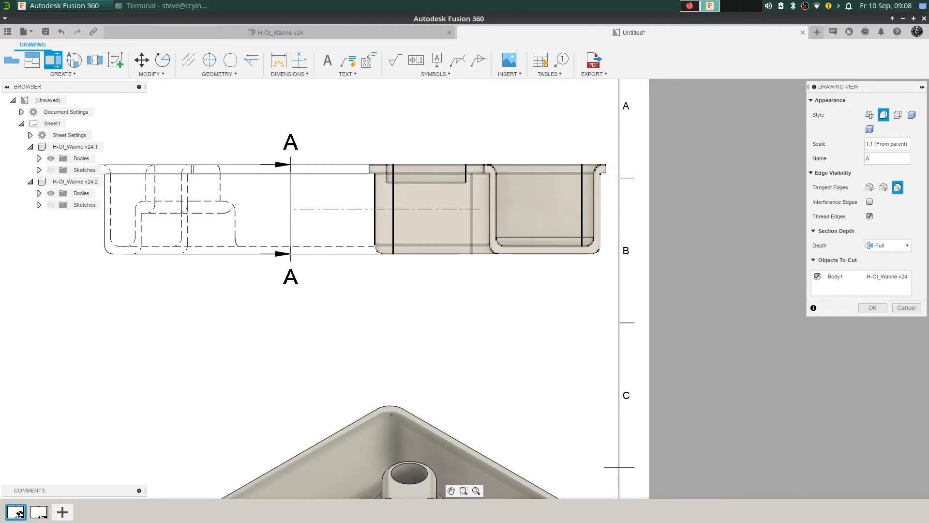
middle_drag(605, 319, 860, 289)
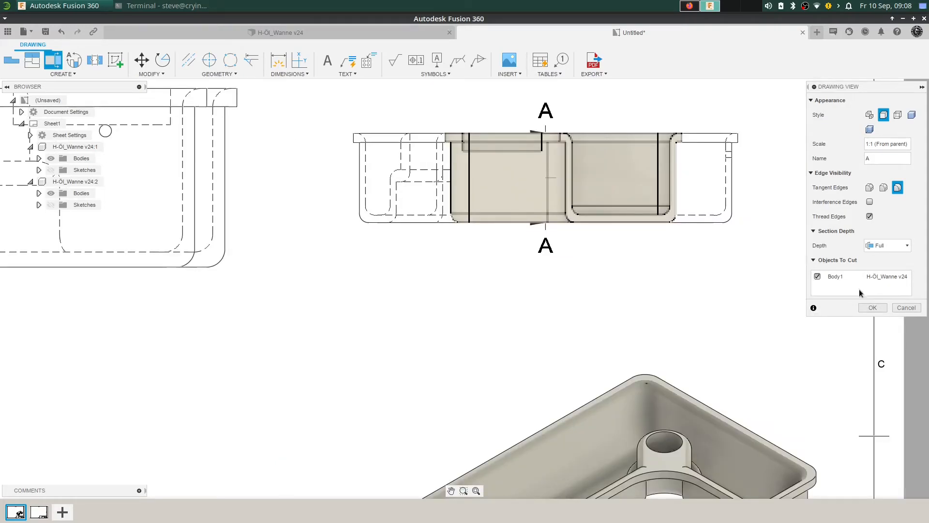
click(872, 308)
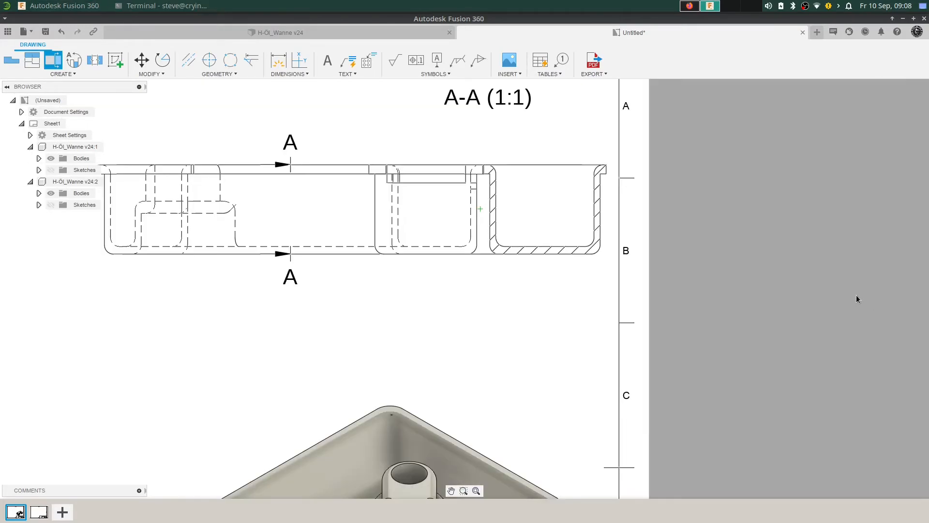
Move the 1:1 projected view horizontally toward the 2:1 front view, away from section view A-A
scroll(217, 240, up, 2)
scroll(207, 219, down, 4)
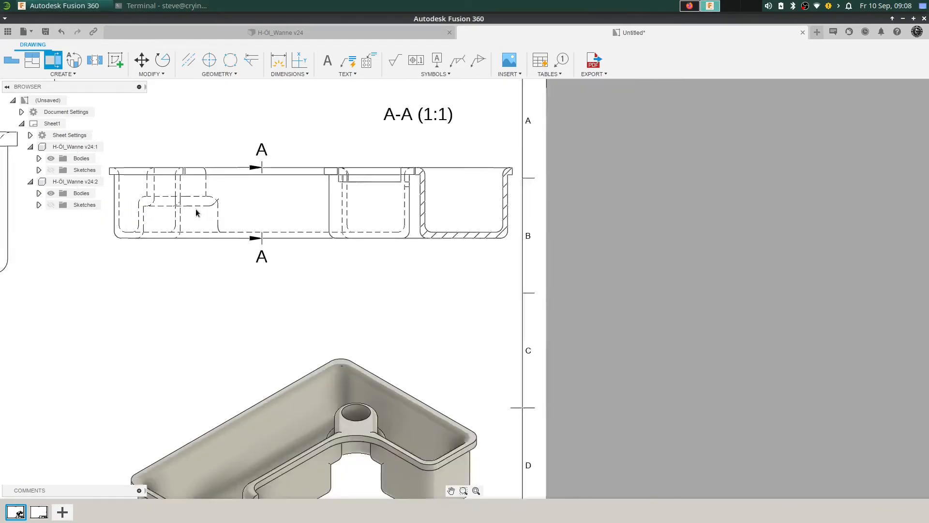
click(196, 208)
middle_drag(199, 207, 391, 217)
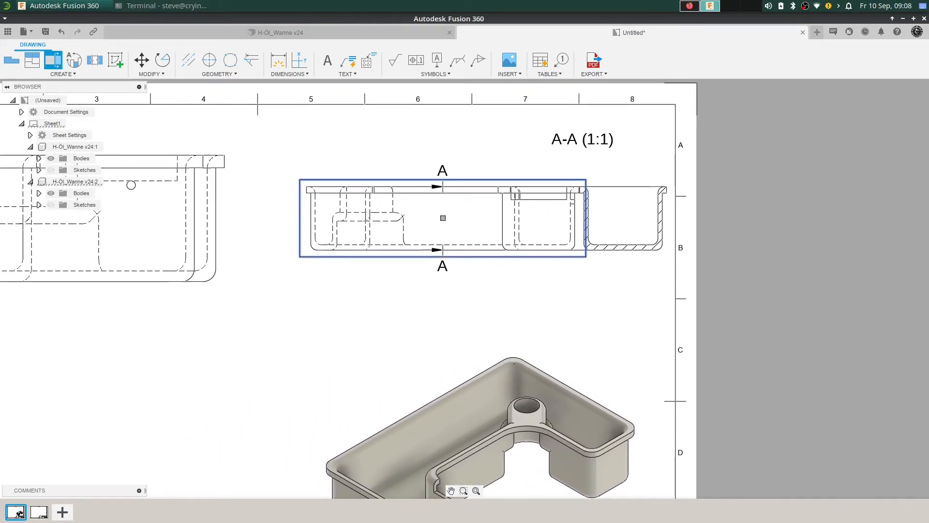
scroll(348, 283, up, 2)
scroll(406, 247, down, 2)
scroll(267, 268, up, 2)
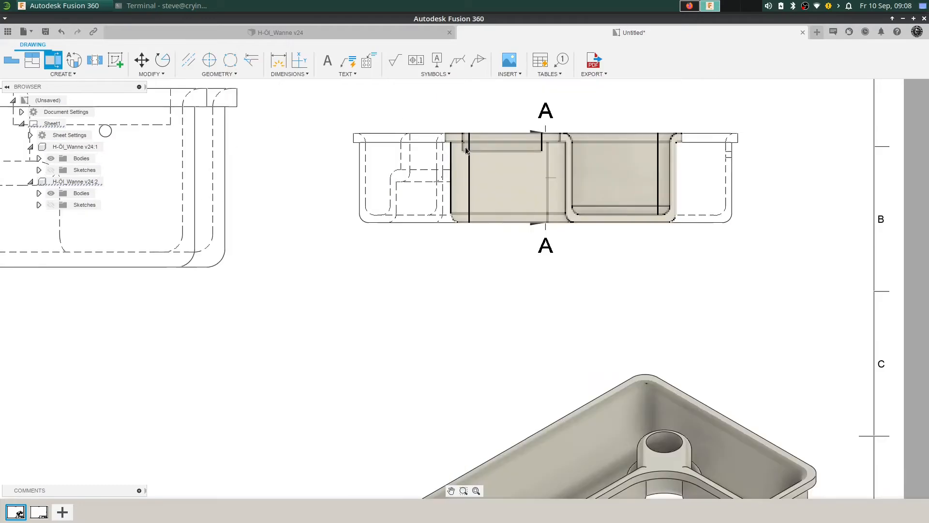
scroll(492, 184, down, 1)
click(463, 202)
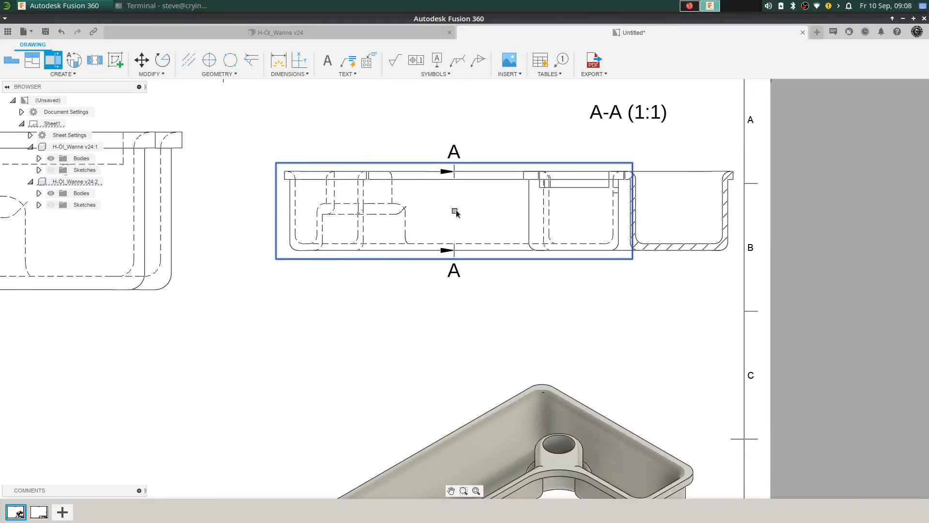
click(454, 212)
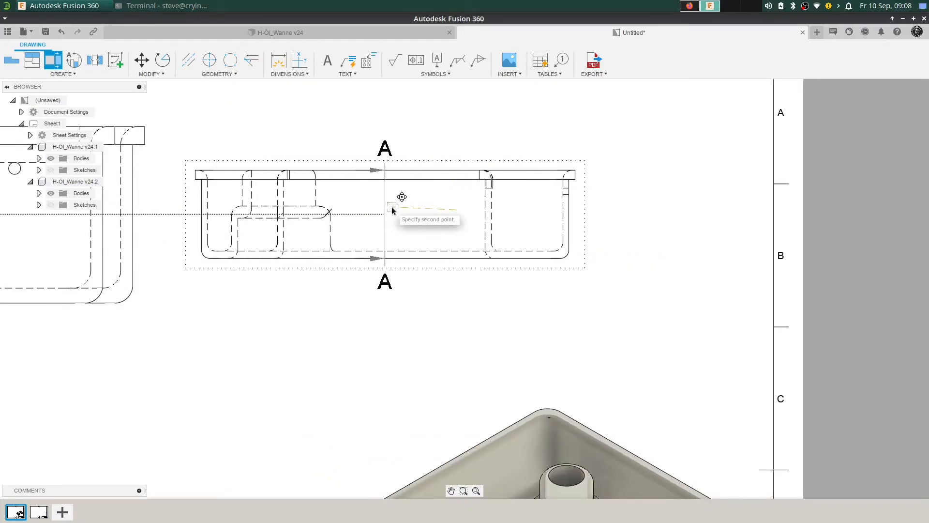
click(392, 210)
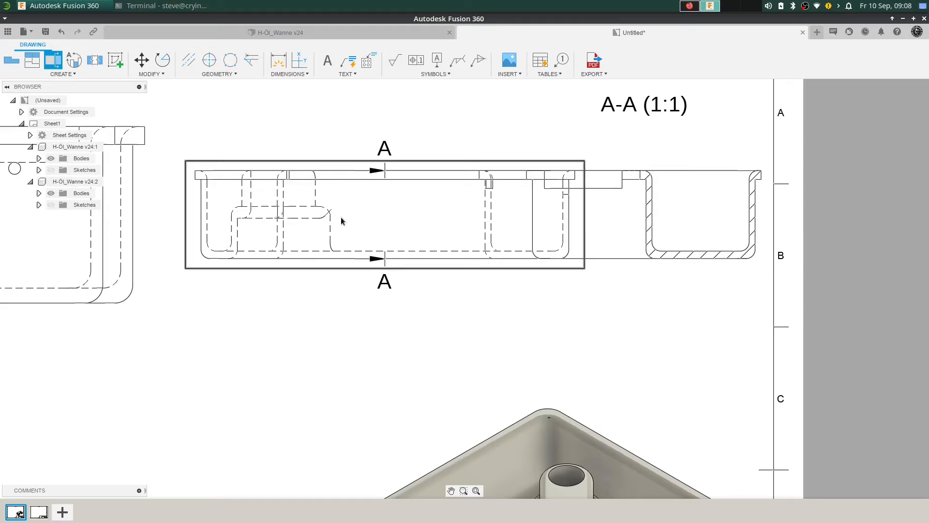
Change the appearance style of section view A-A to shaded
scroll(340, 221, up, 2)
scroll(433, 288, down, 3)
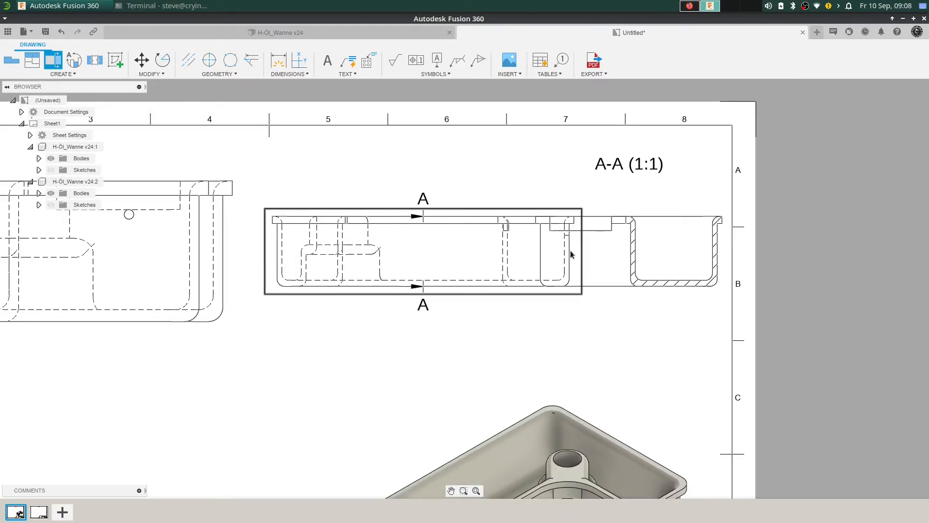
scroll(628, 248, up, 2)
double_click(627, 244)
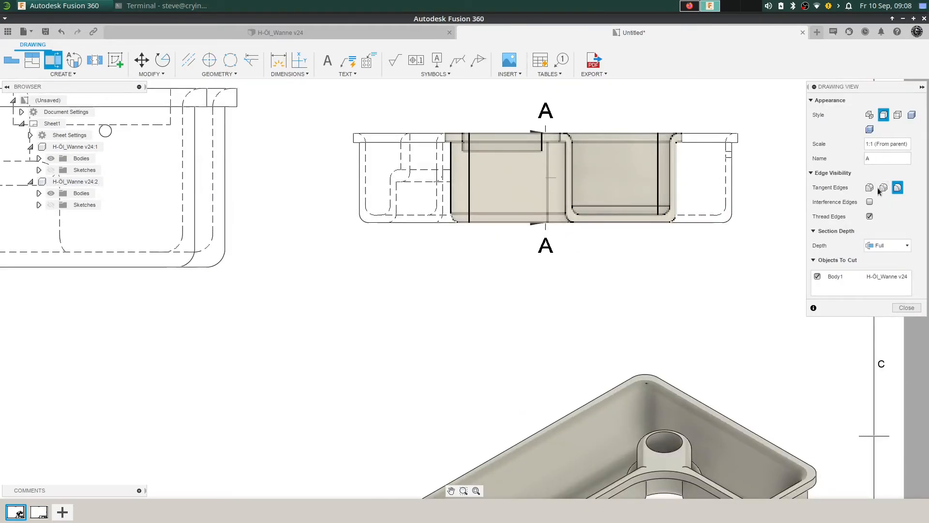
click(912, 114)
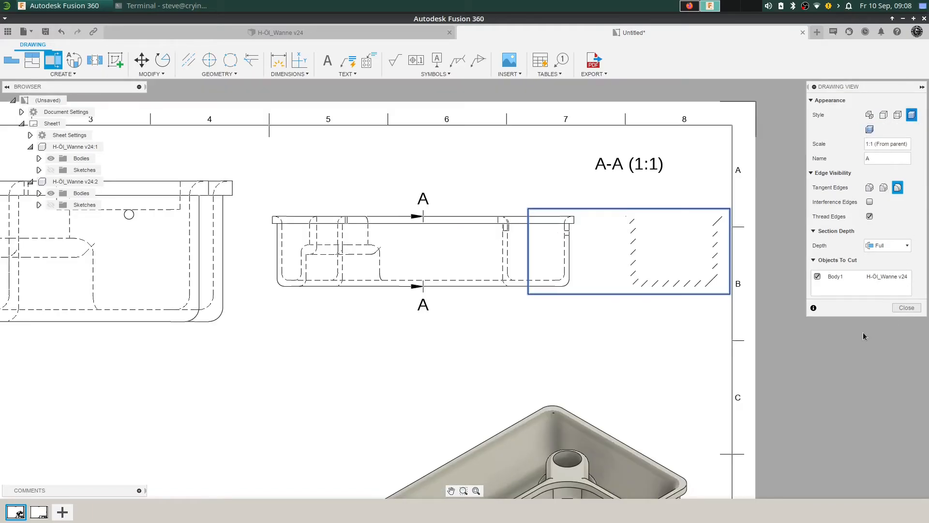
click(906, 308)
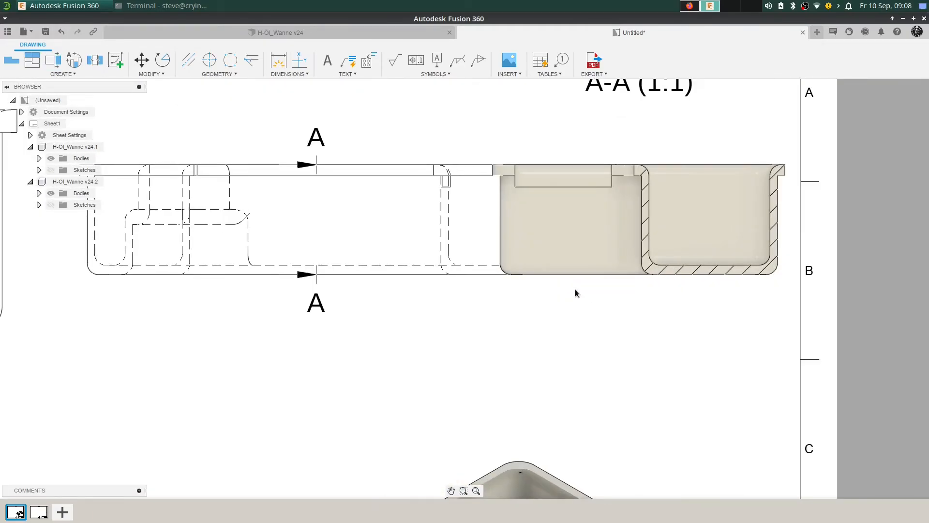
Shift the 1:1 projected view horizontally toward the front view until it clears section view A-A
scroll(561, 295, down, 3)
click(465, 264)
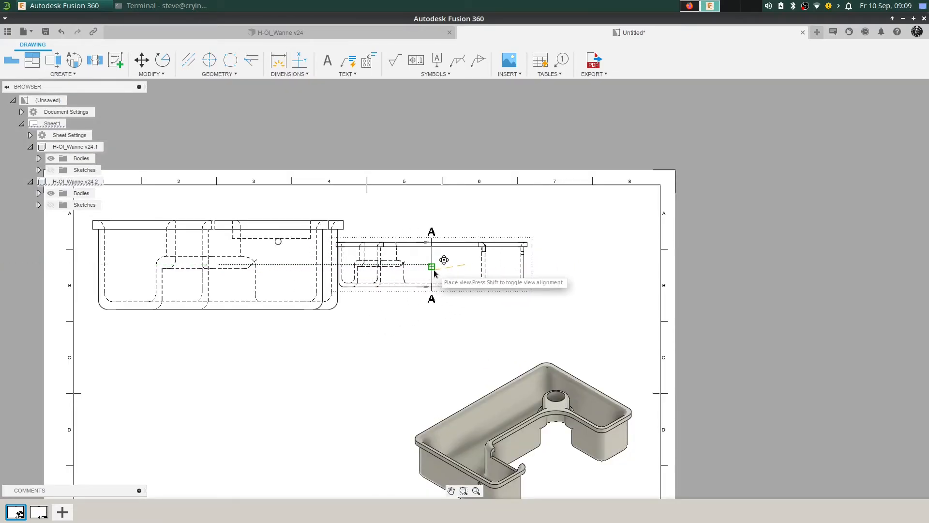
click(434, 269)
Set the scale of the front view to 1:1
double_click(205, 250)
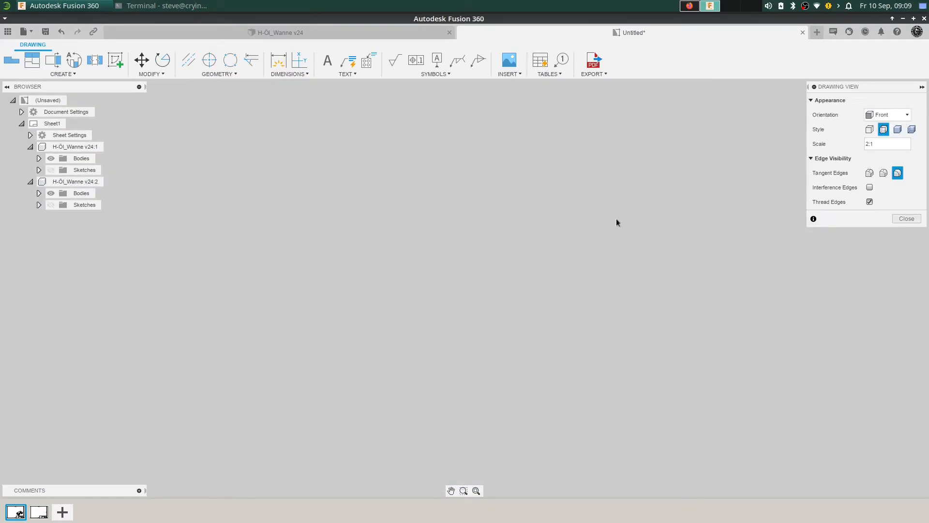
click(914, 145)
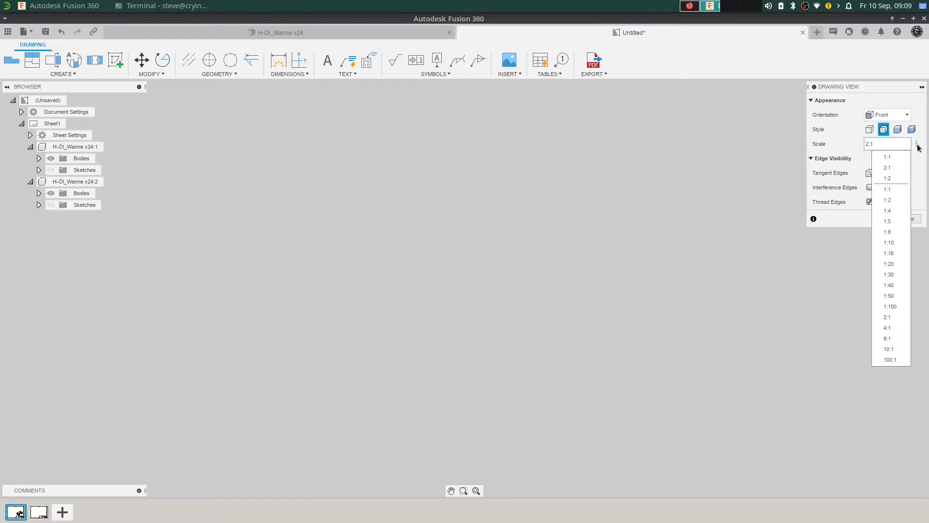
click(893, 159)
click(906, 219)
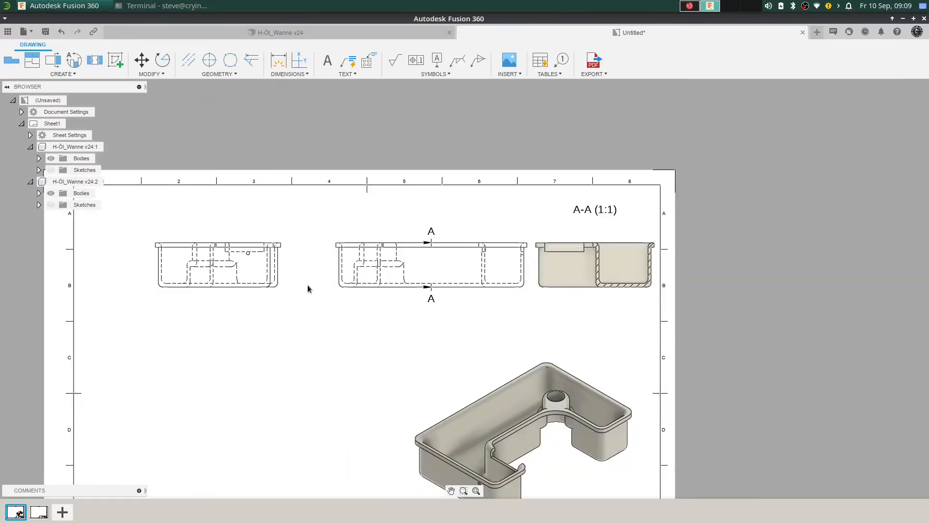
Space the front view, the projected view and section view A-A apart horizontally along their shared row
click(218, 264)
click(218, 264)
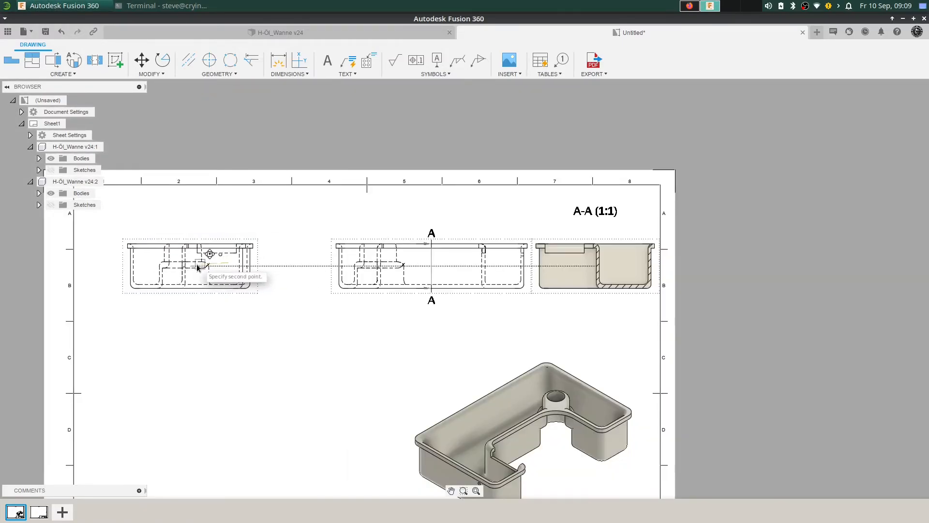
click(174, 265)
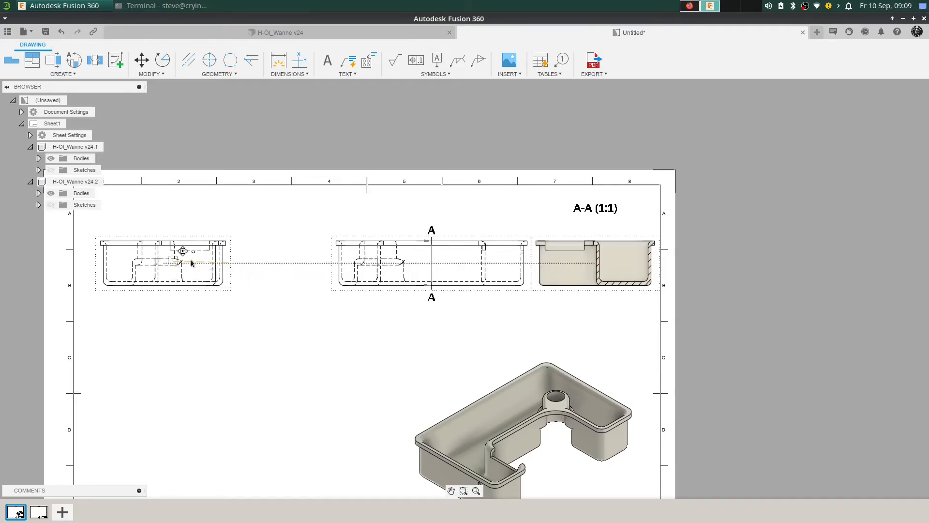
click(393, 263)
click(394, 264)
click(416, 264)
click(588, 266)
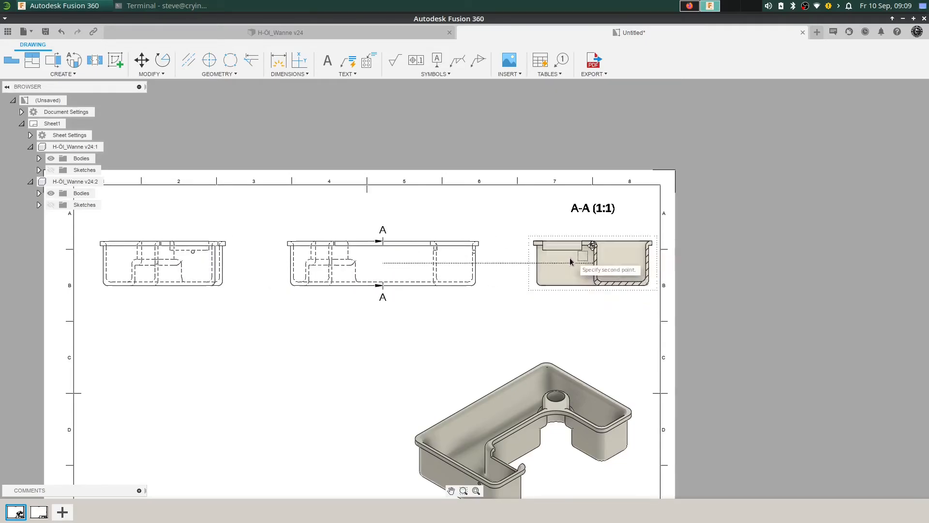
click(589, 266)
click(559, 265)
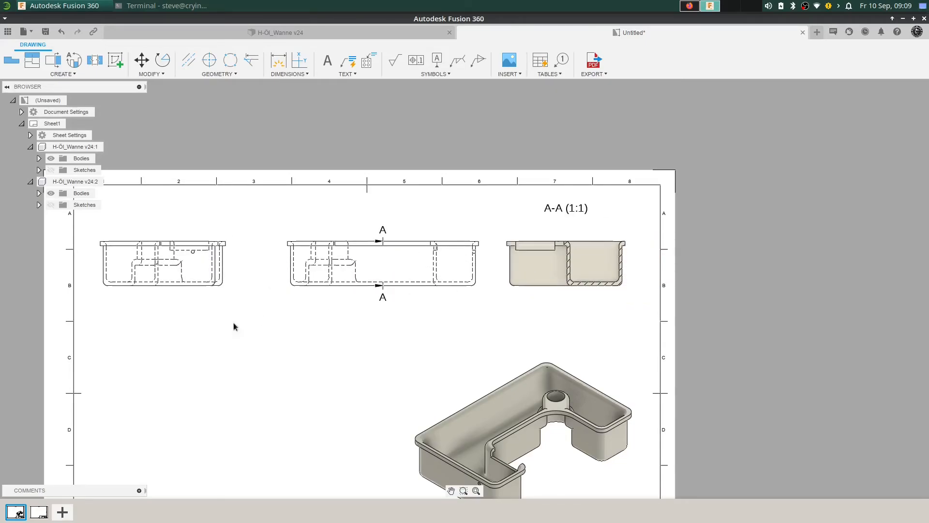
Change the appearance style of the front view to shaded
double_click(166, 270)
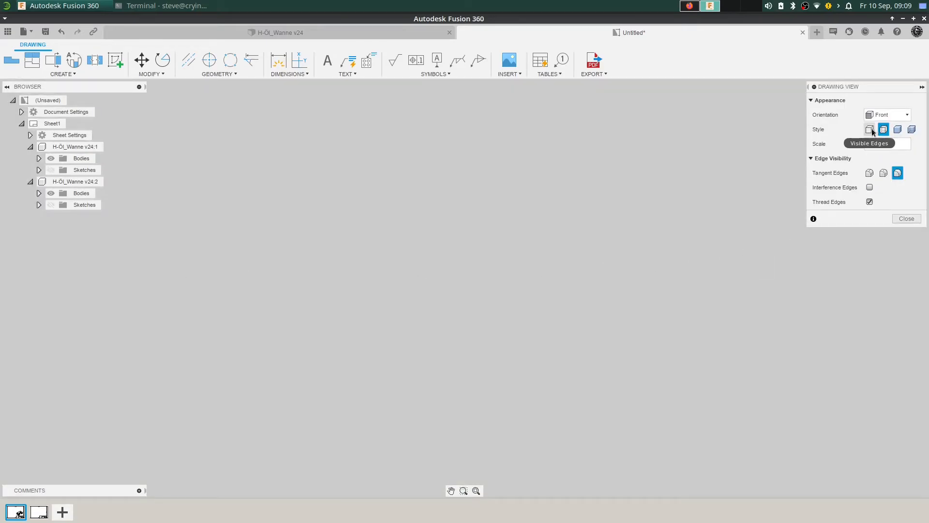
click(898, 130)
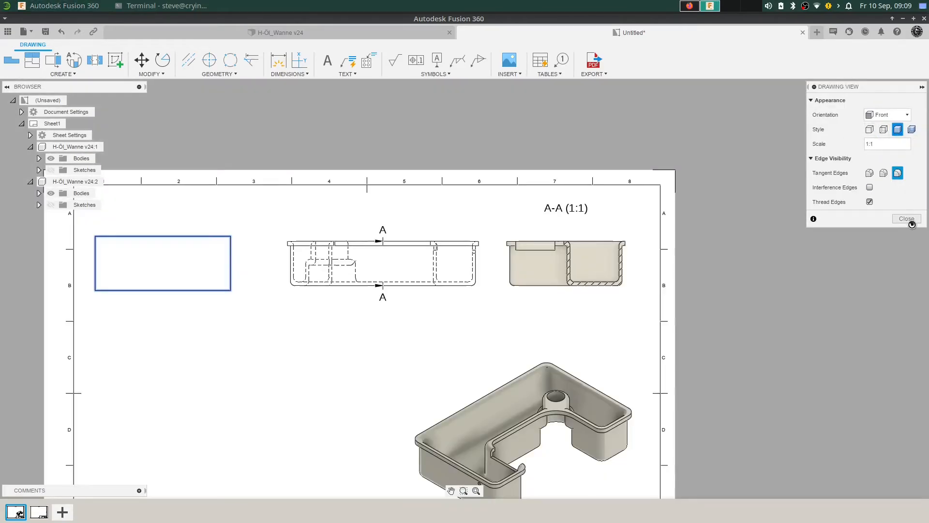
key(Return)
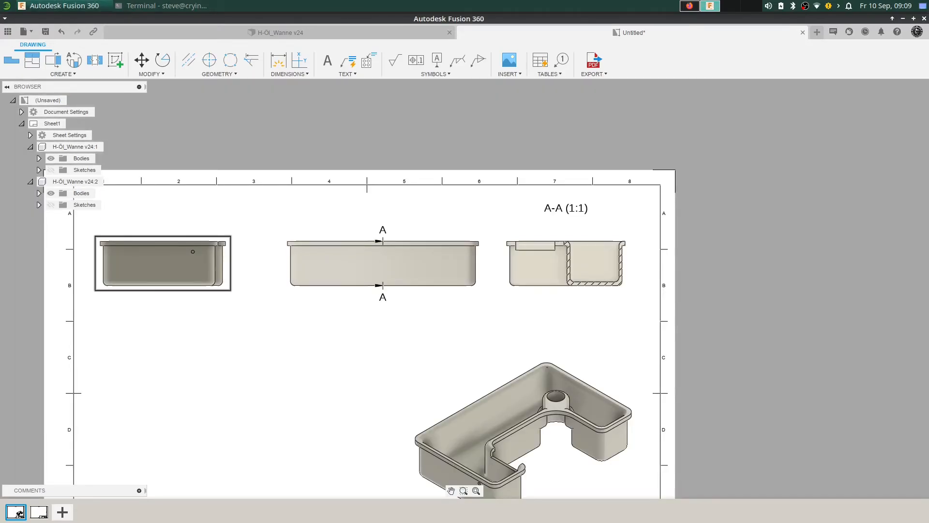
Examine the shaded front and projected views and section view A-A, both across the whole sheet and close up
scroll(338, 300, up, 2)
scroll(339, 300, down, 3)
middle_drag(306, 343, 459, 302)
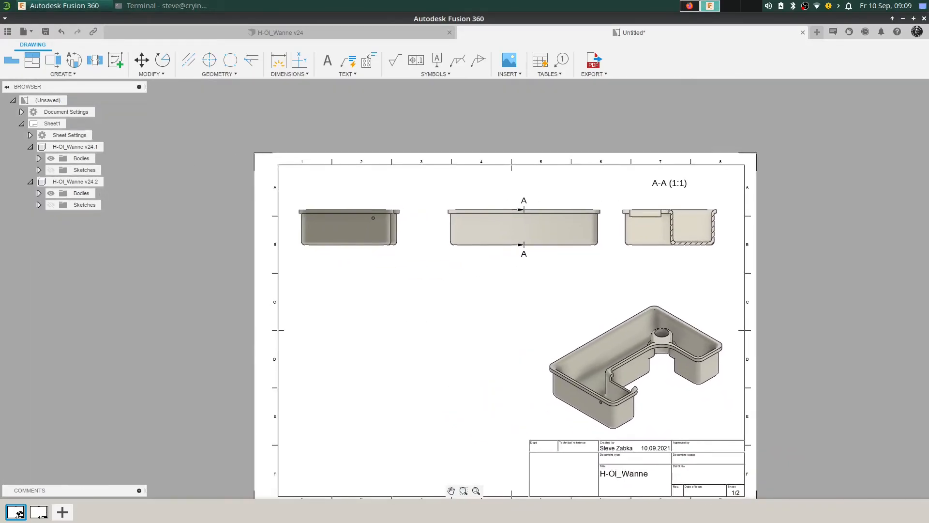
scroll(567, 290, down, 1)
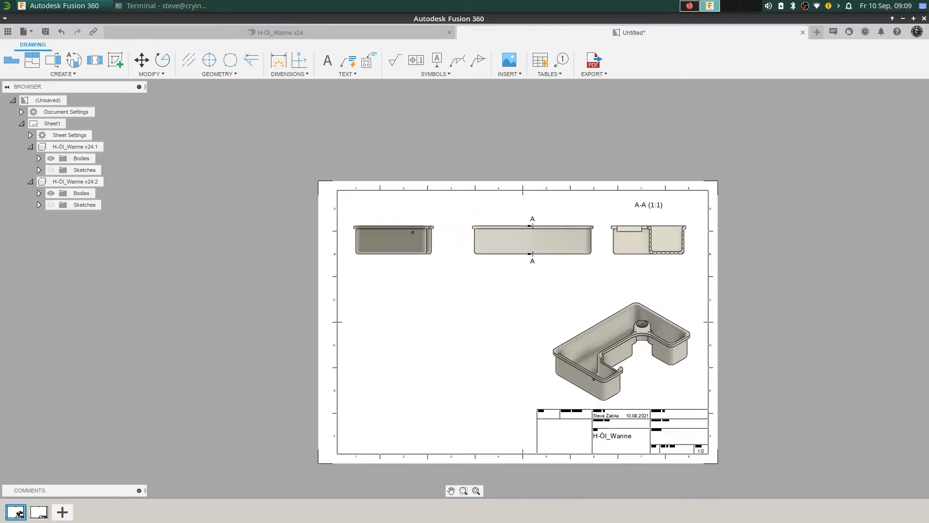
scroll(573, 291, down, 1)
scroll(471, 286, up, 2)
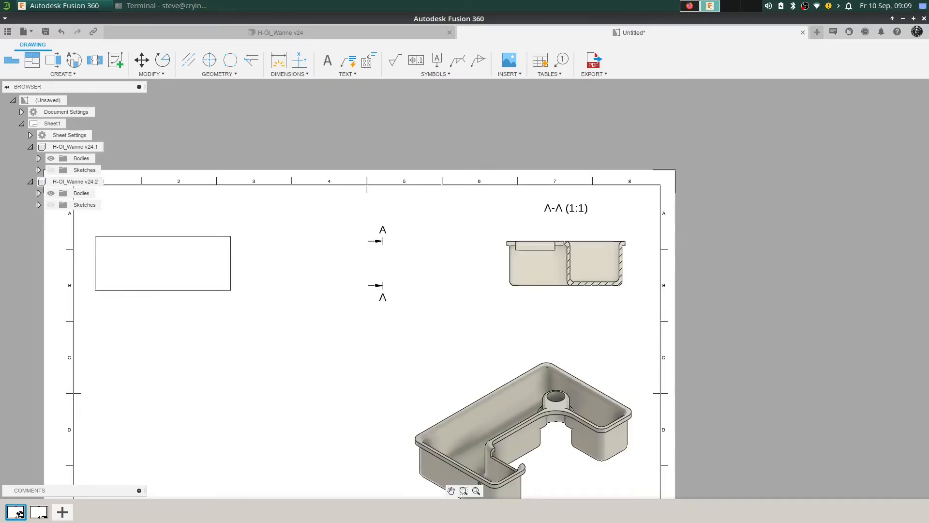
scroll(470, 286, down, 4)
scroll(527, 247, up, 1)
scroll(527, 247, up, 6)
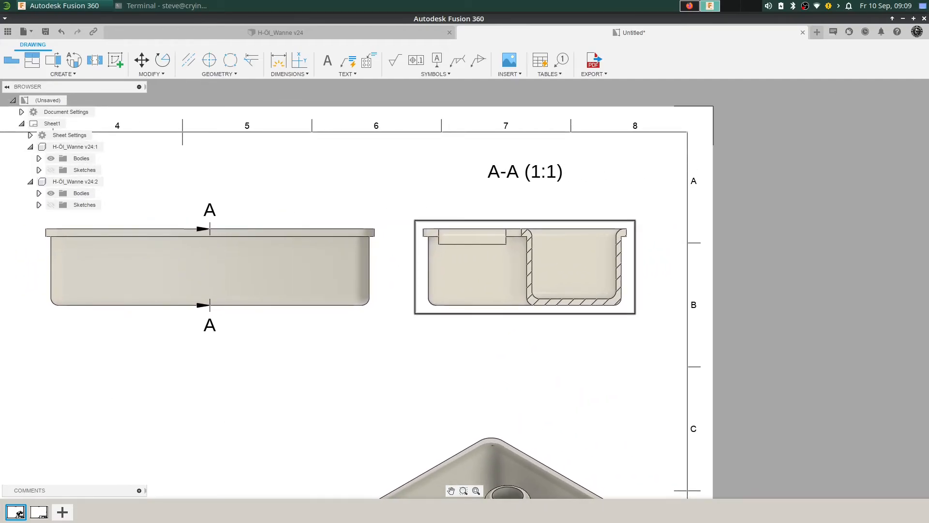
click(61, 32)
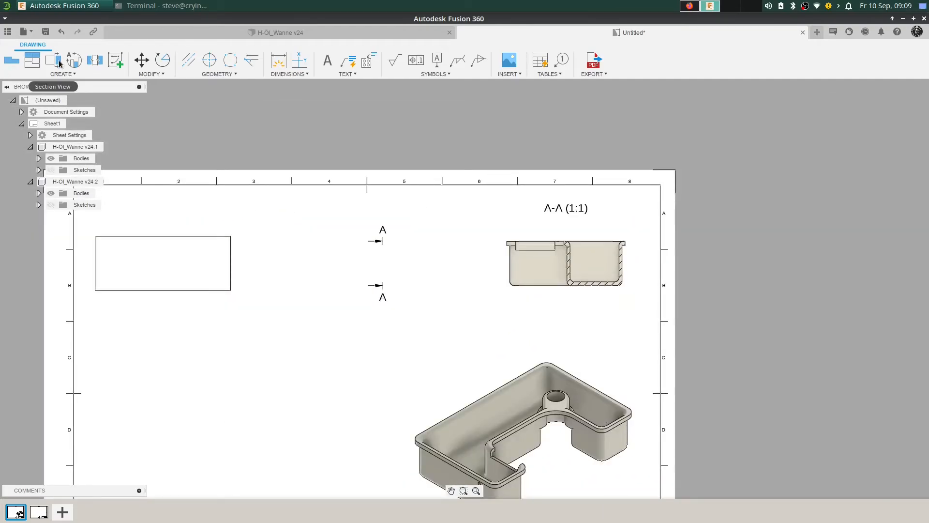
scroll(595, 261, up, 2)
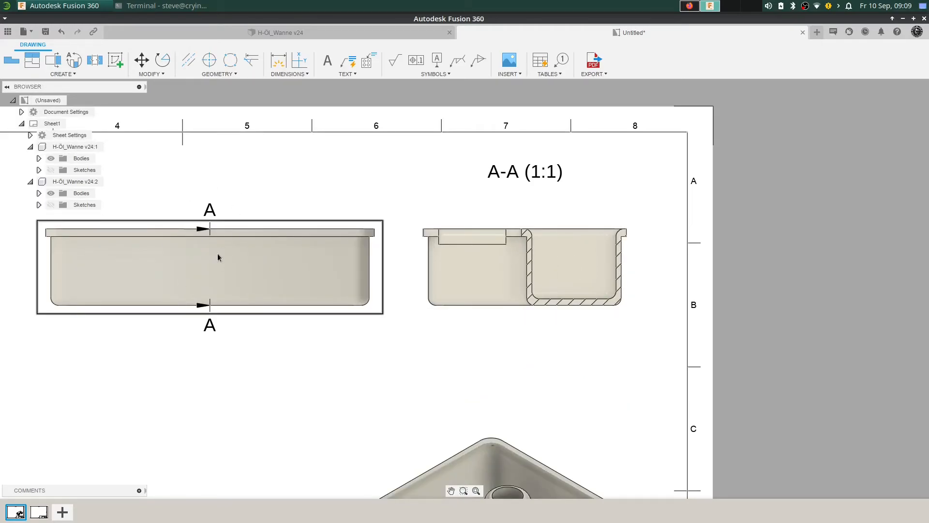
key(ctrl+z)
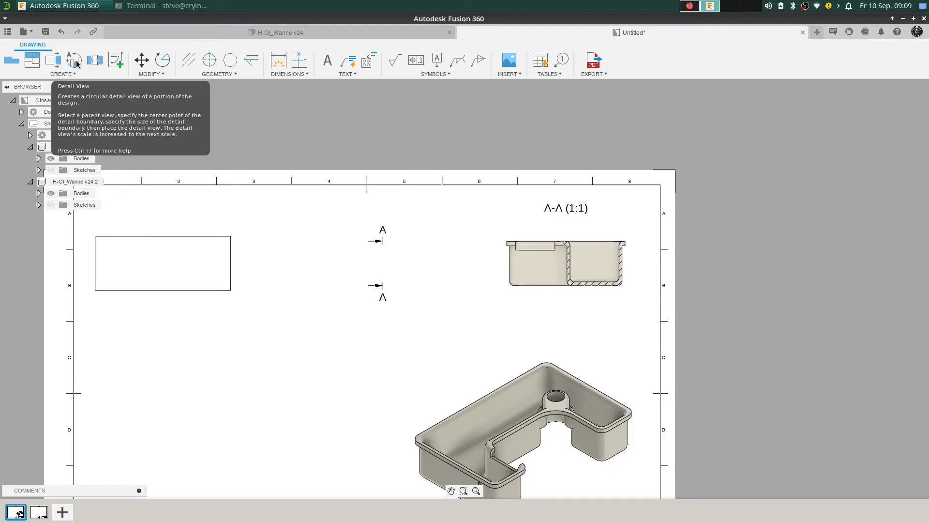
Start a detail view from the isometric view, with a circular boundary centred on the round boss's opening and enclosing the inner corner
click(76, 63)
scroll(622, 258, up, 3)
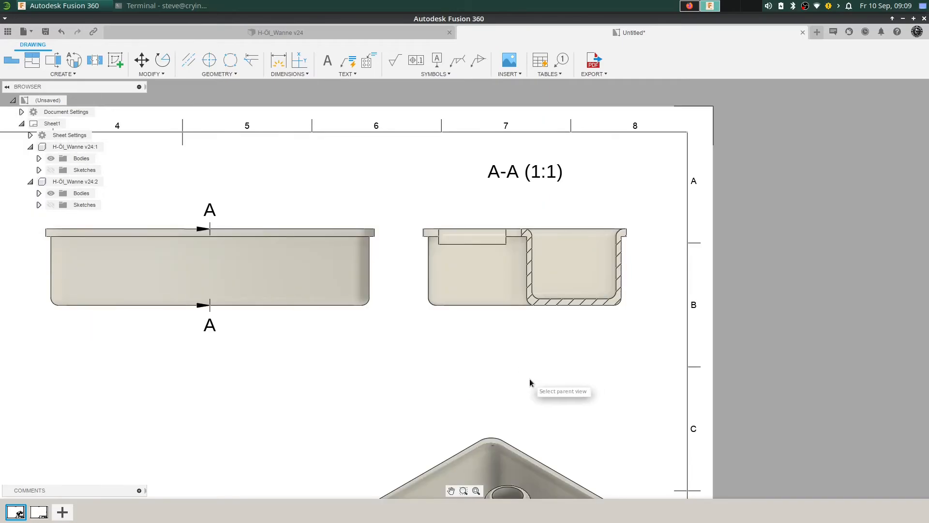
middle_drag(538, 376, 422, 124)
scroll(406, 240, down, 2)
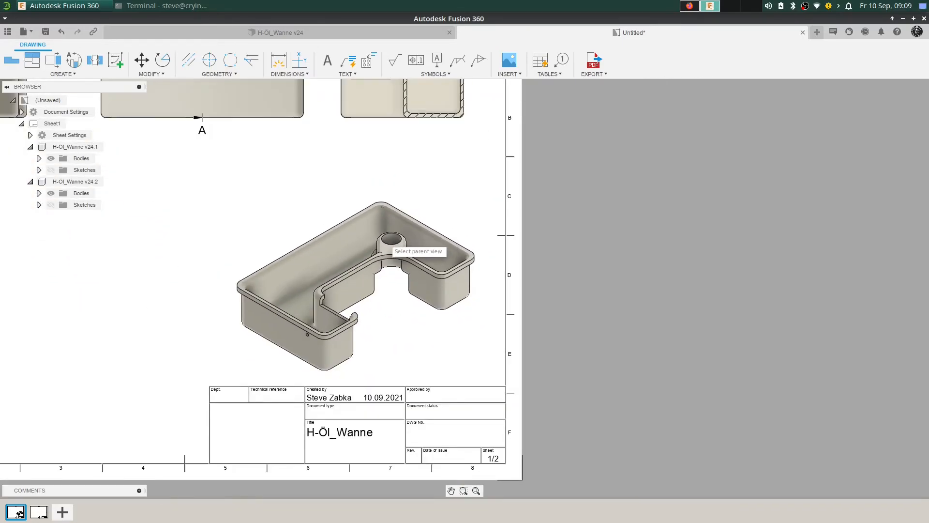
scroll(420, 249, up, 6)
scroll(408, 242, up, 3)
click(402, 240)
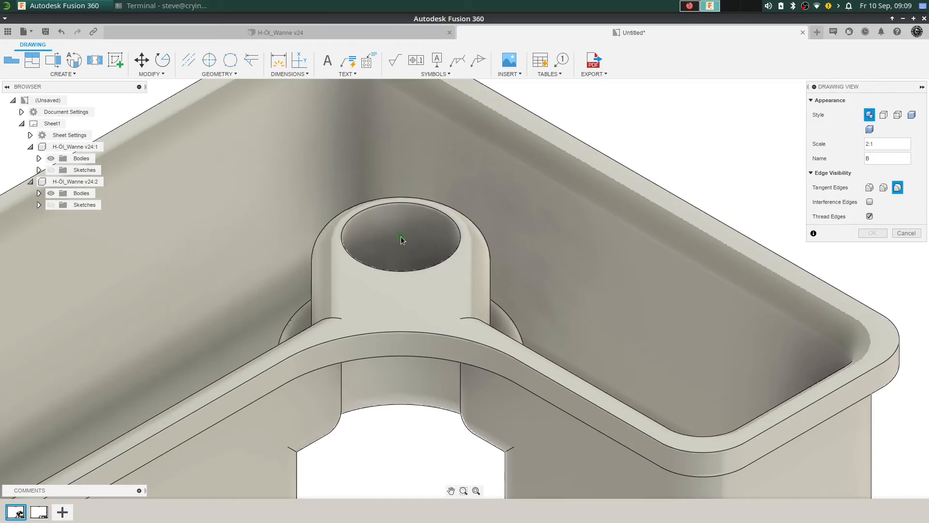
click(401, 237)
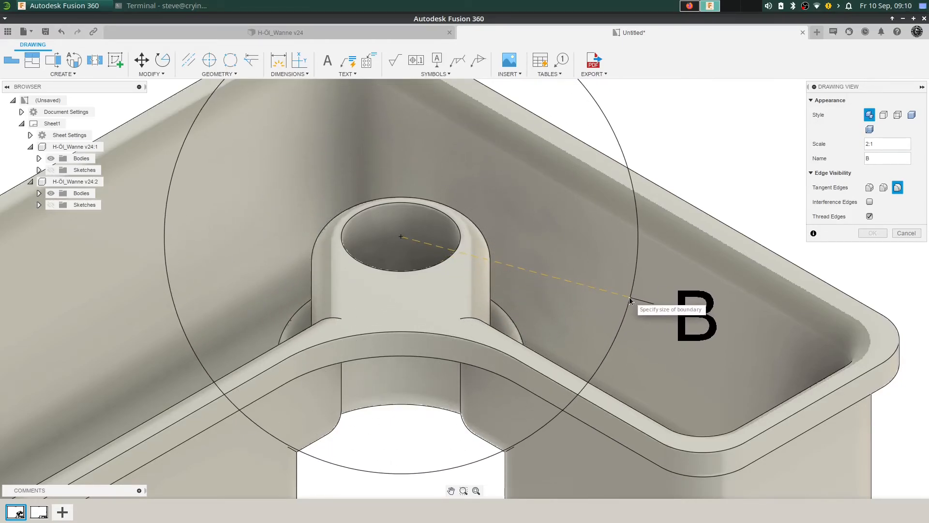
click(879, 289)
Place detail view B at 2:1 in the free area beside the isometric view and create it
scroll(624, 351, down, 5)
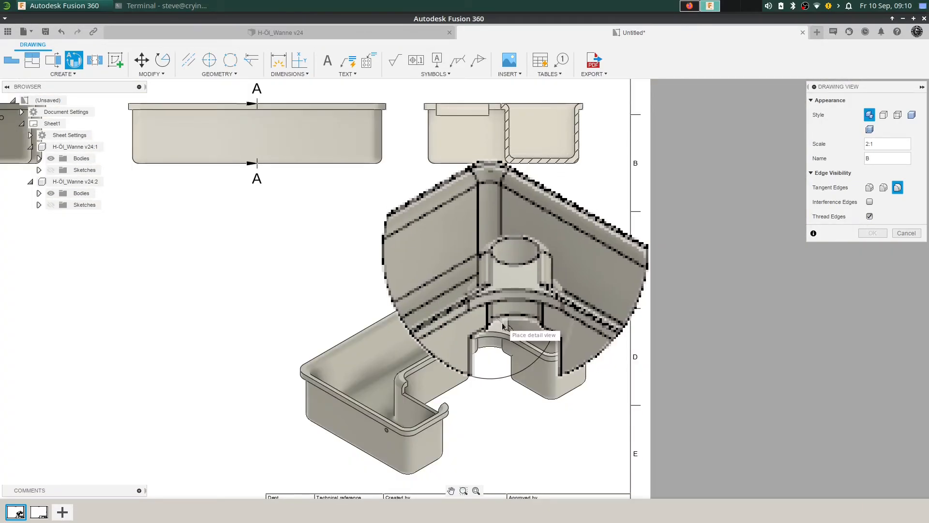
middle_drag(339, 337, 552, 288)
scroll(552, 288, up, 1)
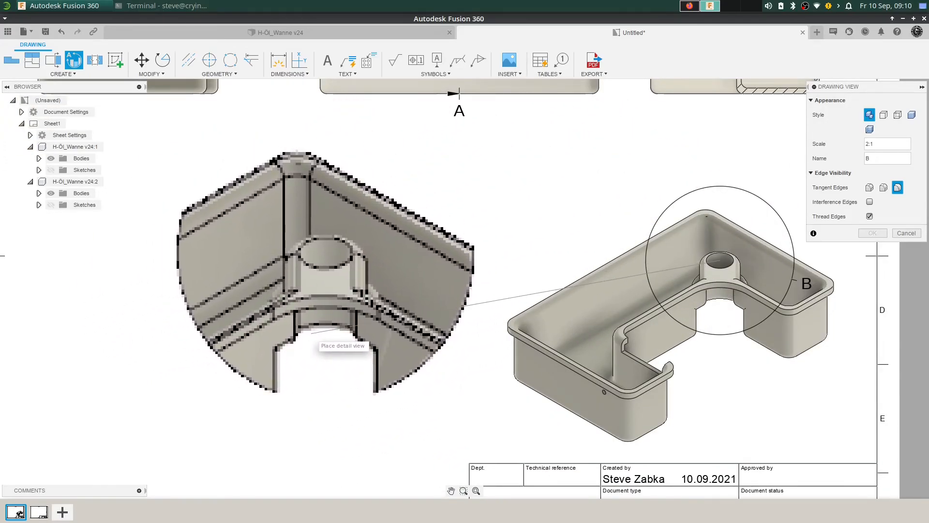
click(312, 315)
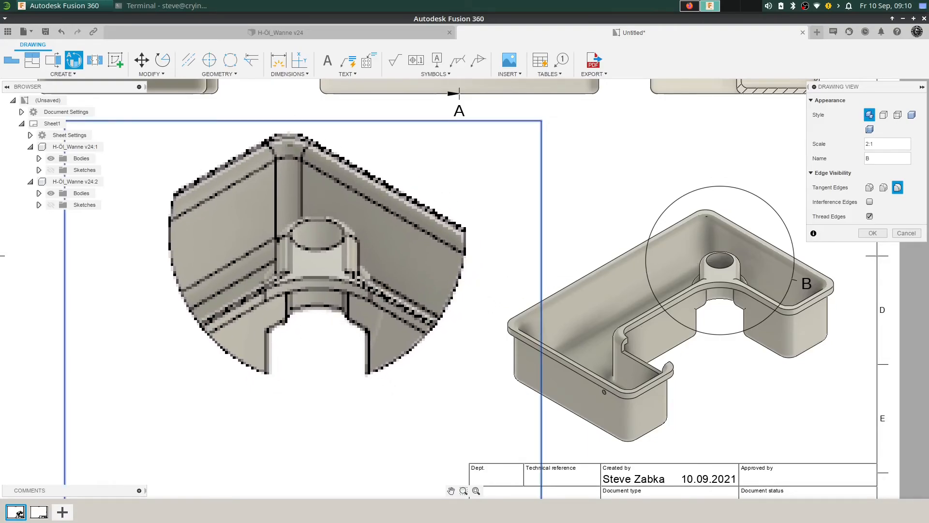
click(872, 233)
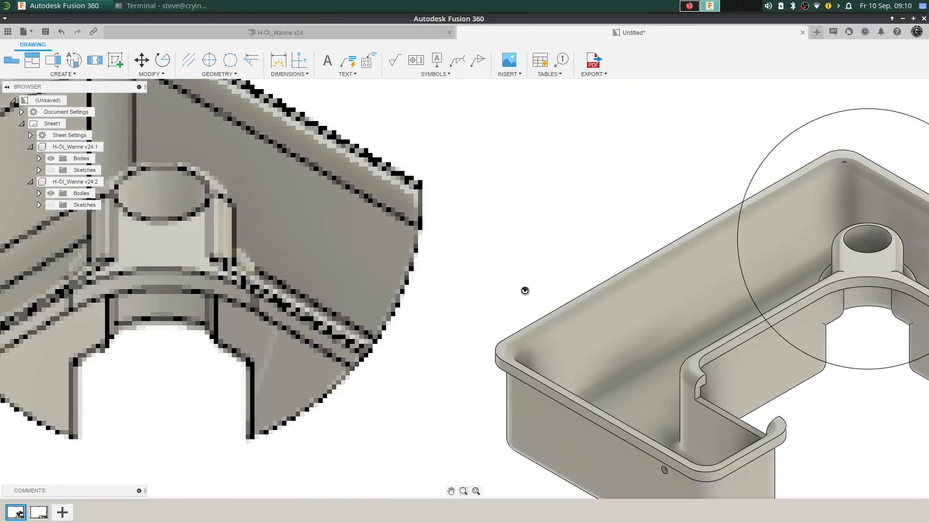
Switch to the second sheet and start a base view with a scale of 2:1
scroll(529, 296, down, 3)
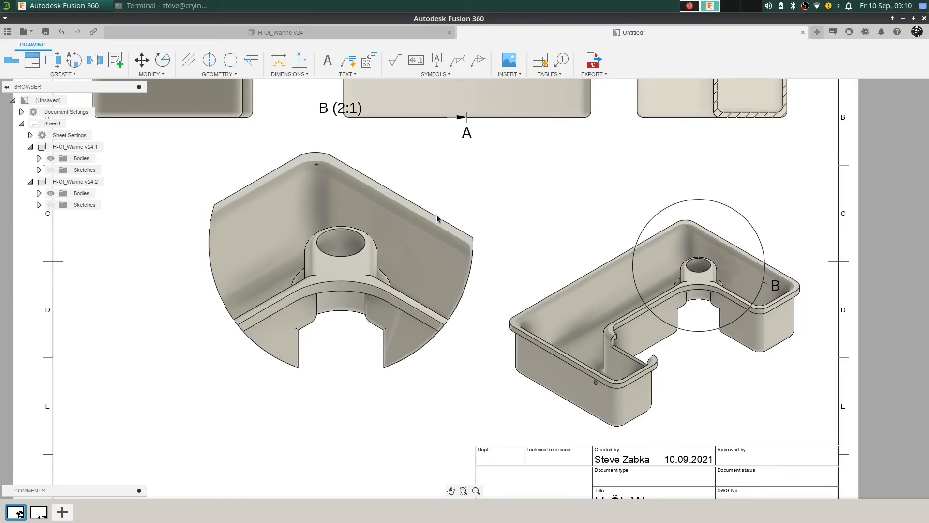
scroll(461, 352, up, 3)
scroll(459, 354, down, 6)
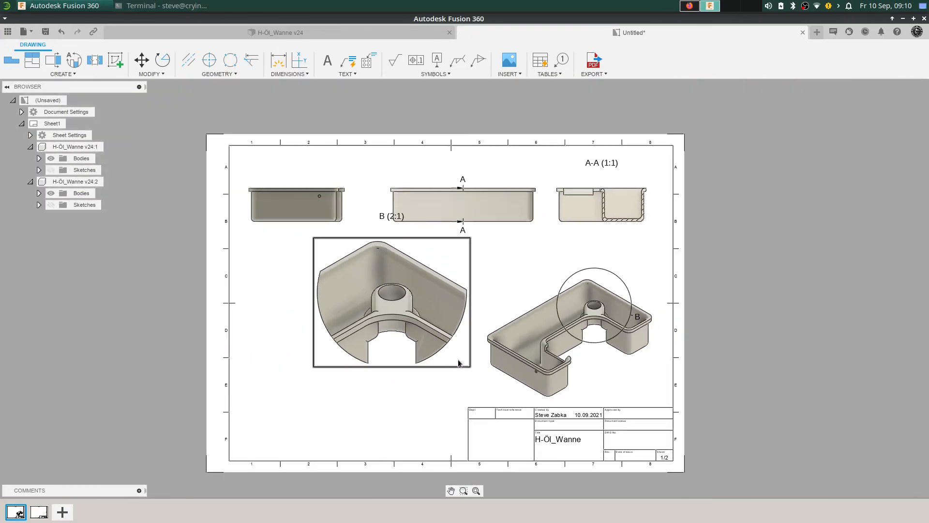
scroll(508, 312, up, 1)
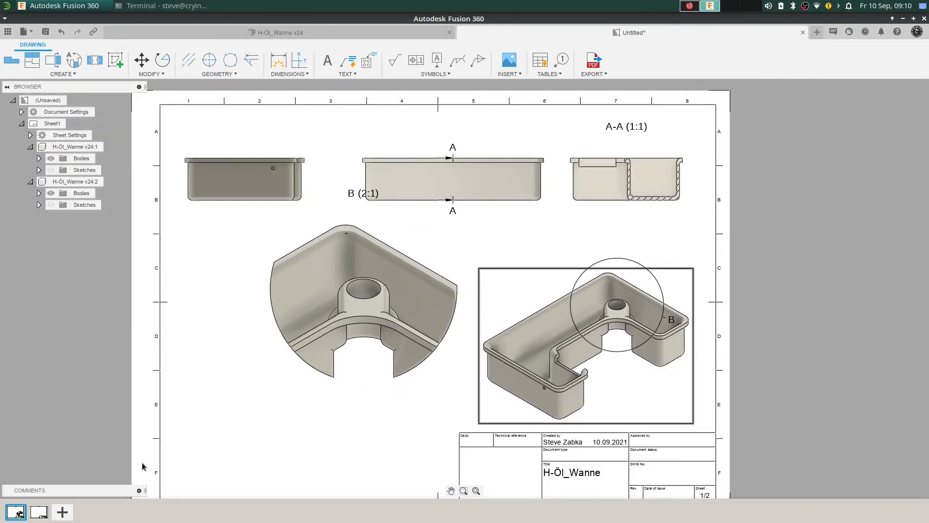
click(42, 512)
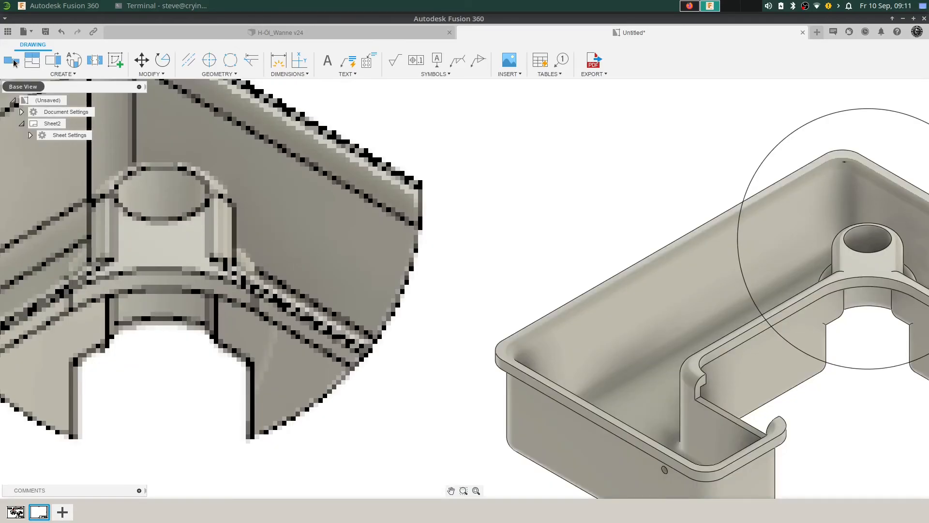
click(14, 60)
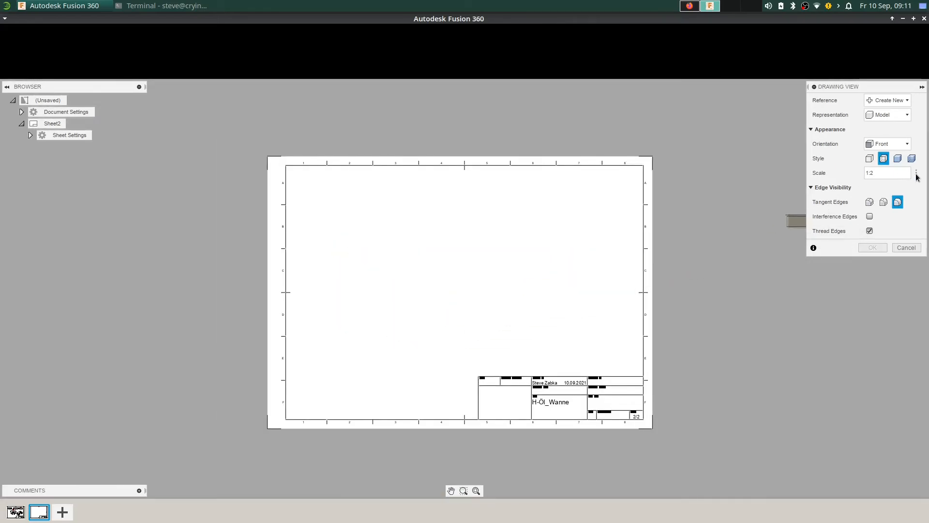
click(916, 174)
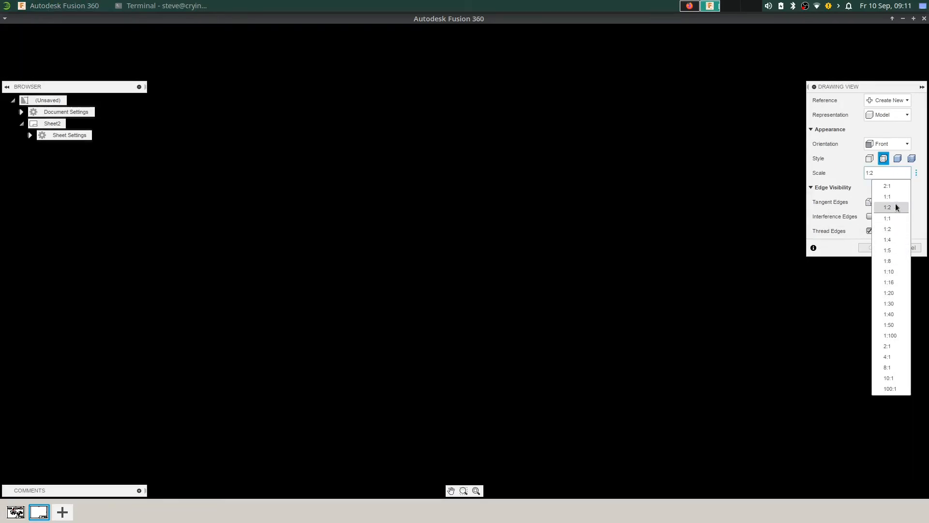
click(892, 186)
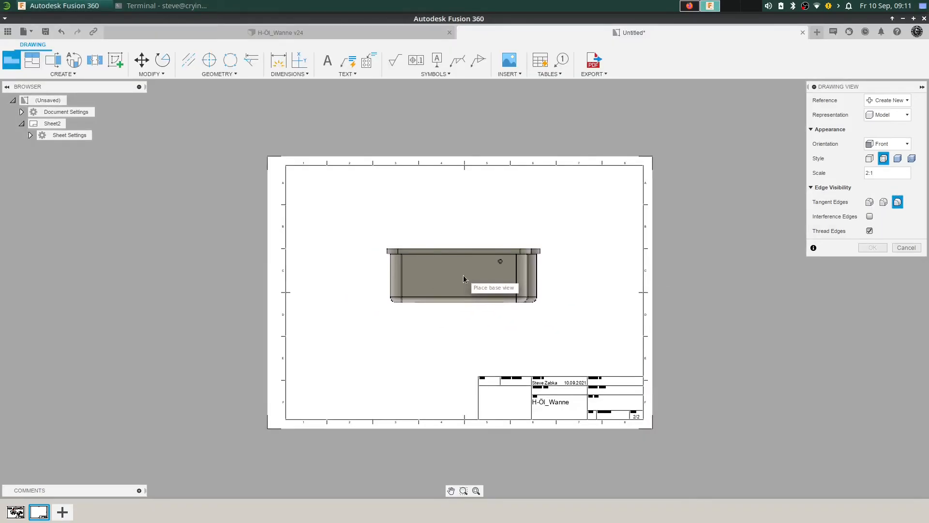
Set the base view's orientation to RECHTS and create it in the middle of the second sheet
click(901, 145)
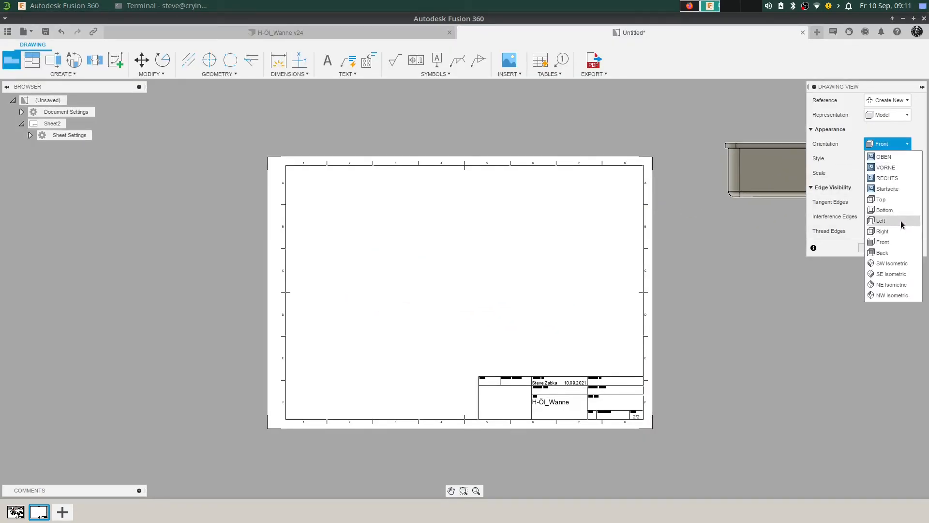
click(884, 179)
scroll(481, 291, up, 1)
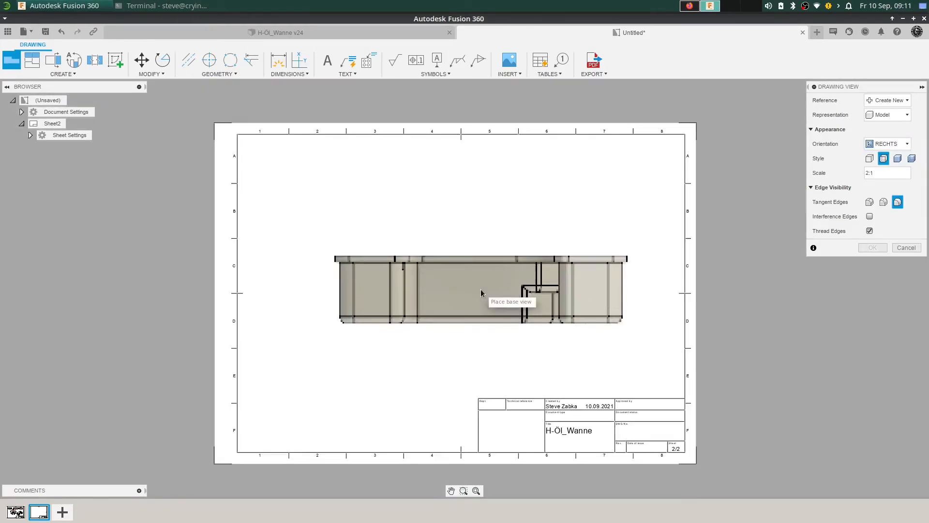
click(461, 275)
click(885, 248)
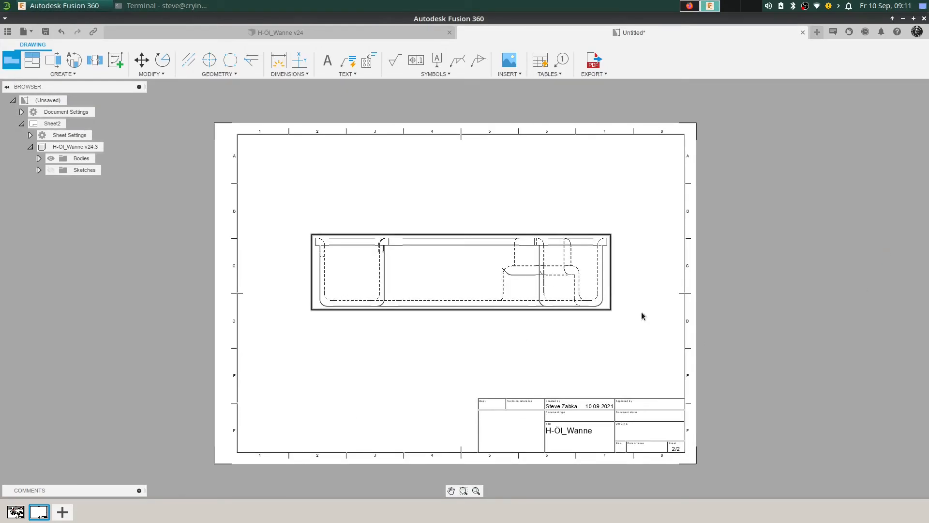
Change the style of the view placed on the second sheet to shaded without hidden edges
key(ctrl+z)
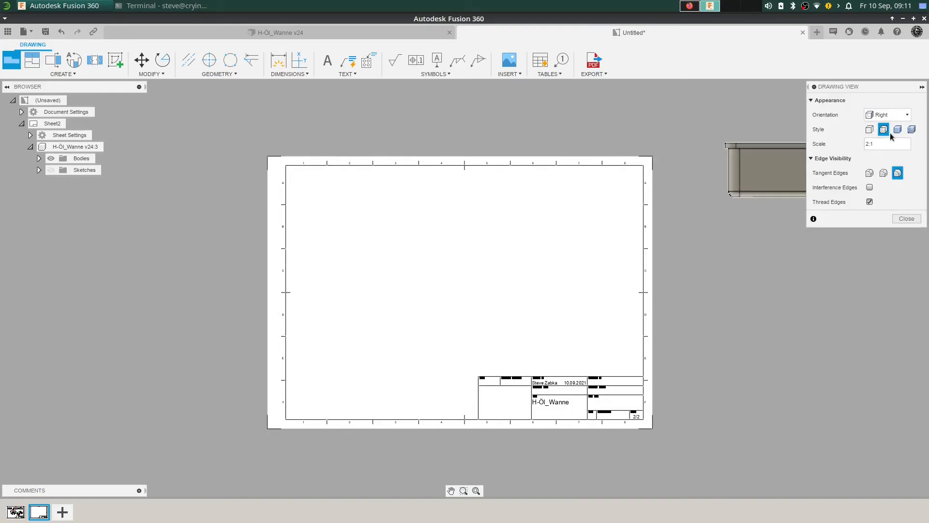
click(906, 218)
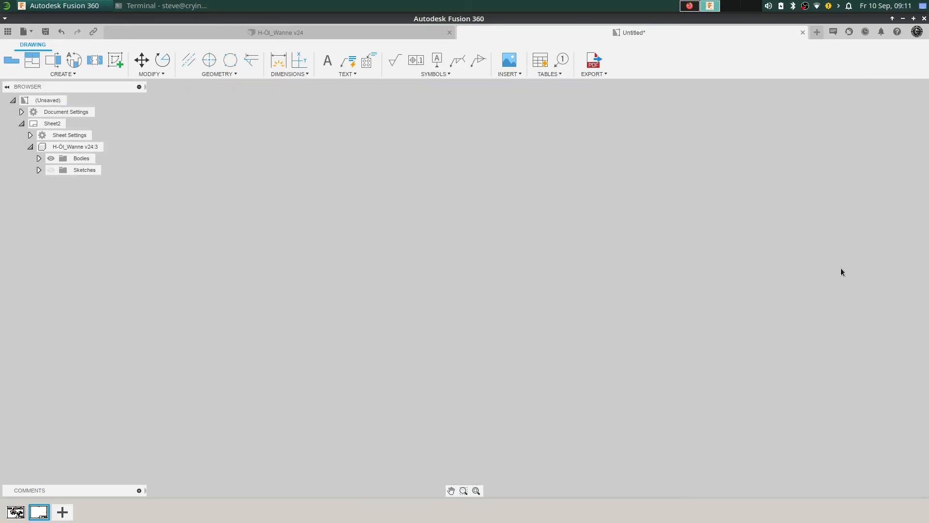
scroll(493, 328, down, 2)
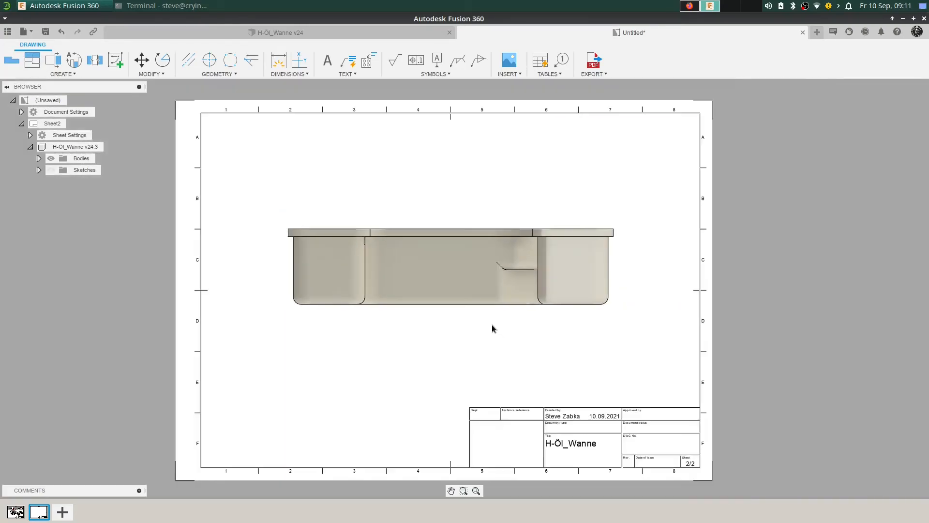
Add a third sheet and start a base view on it with a scale of 4:1
click(61, 512)
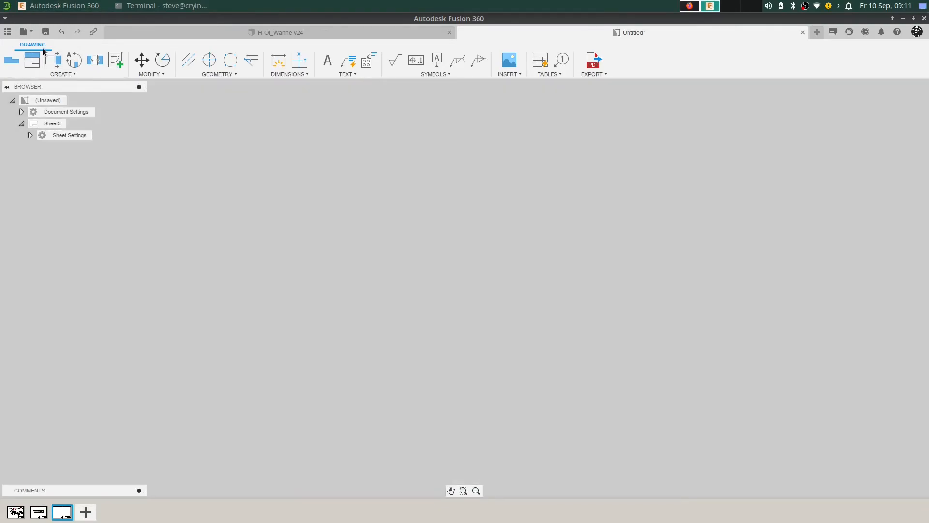
click(11, 60)
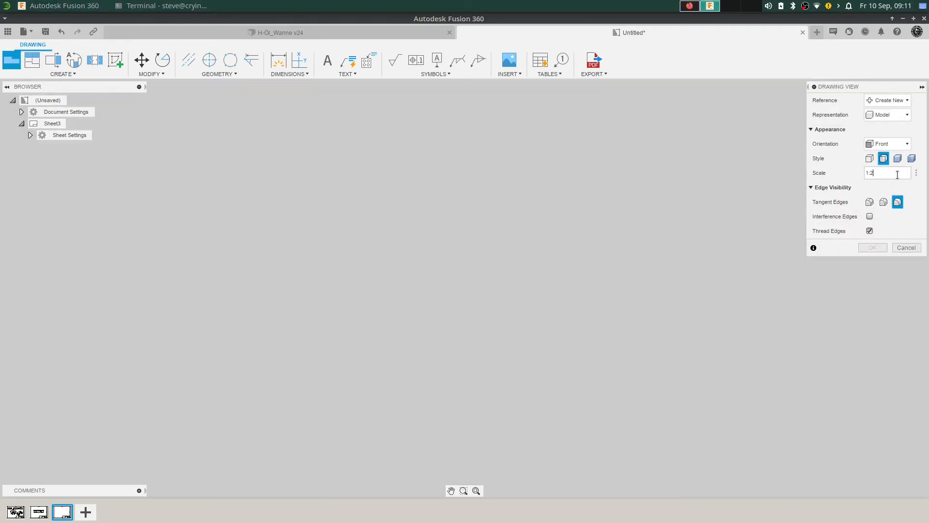
click(916, 173)
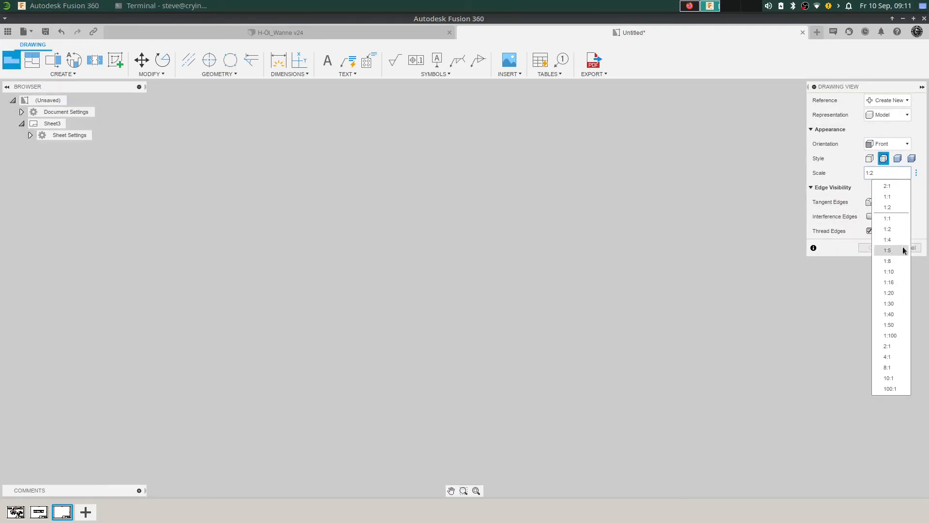
click(893, 357)
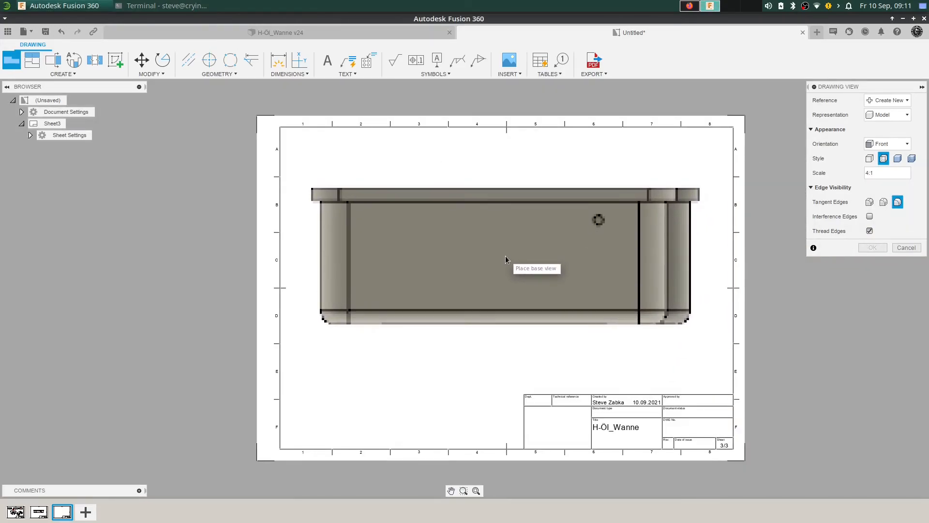
Set the base view to Bottom orientation and 2:1 scale, and create it in the left half of the third sheet
click(888, 144)
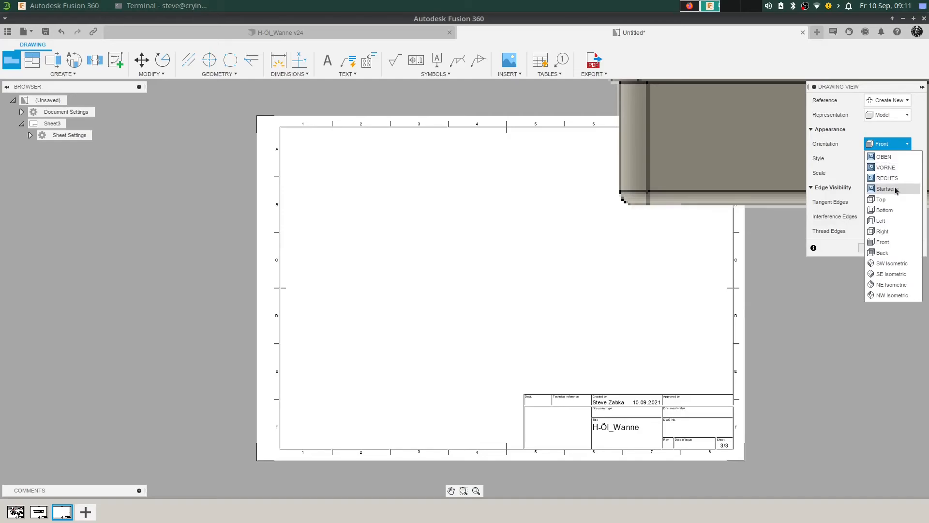
click(894, 221)
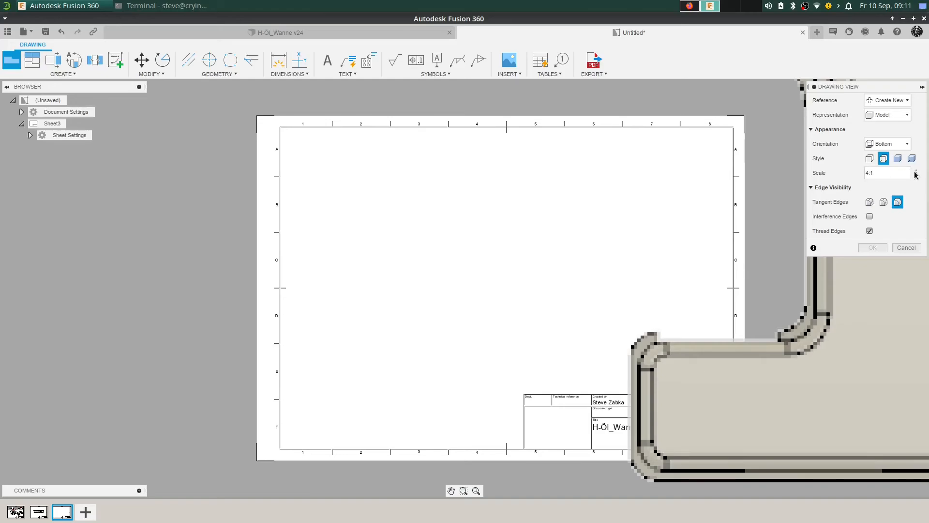
click(915, 173)
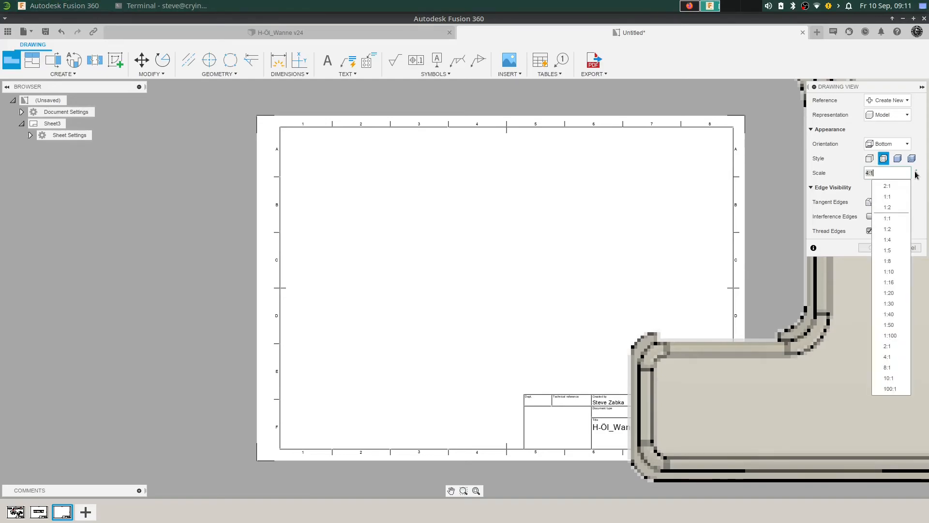
click(896, 187)
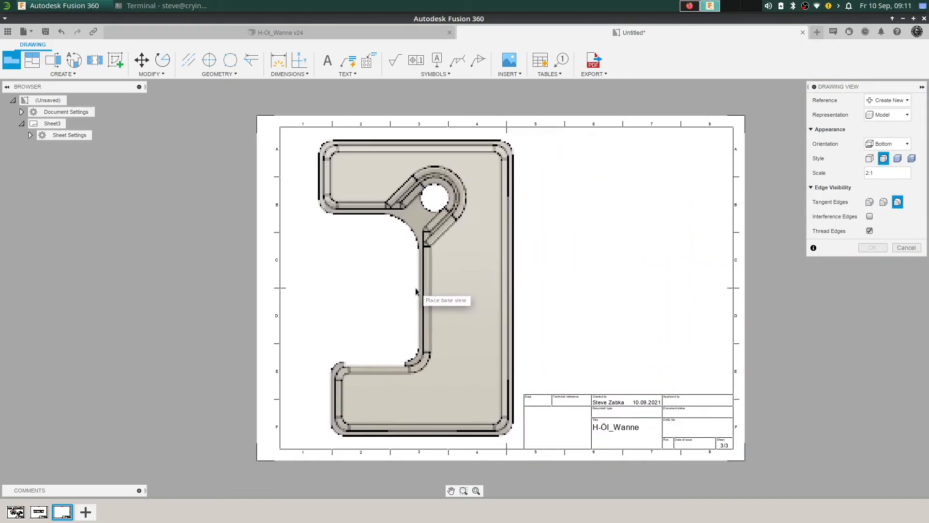
click(400, 290)
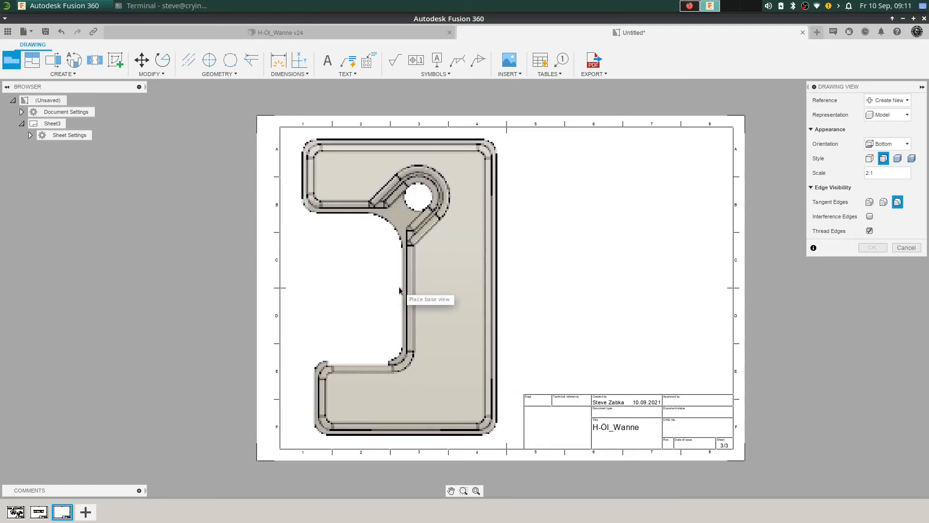
click(862, 248)
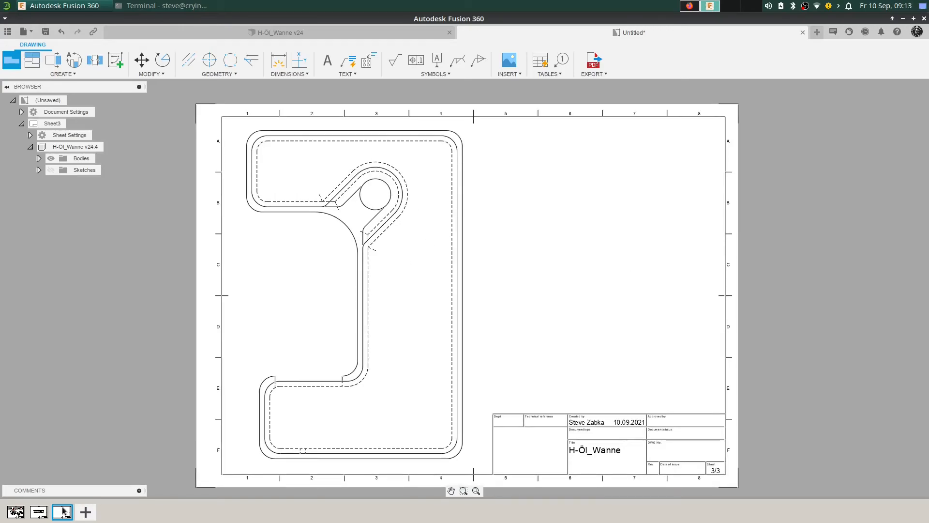
Export all sheets of the drawing to PDF with lineweights included
mouse_move(18, 517)
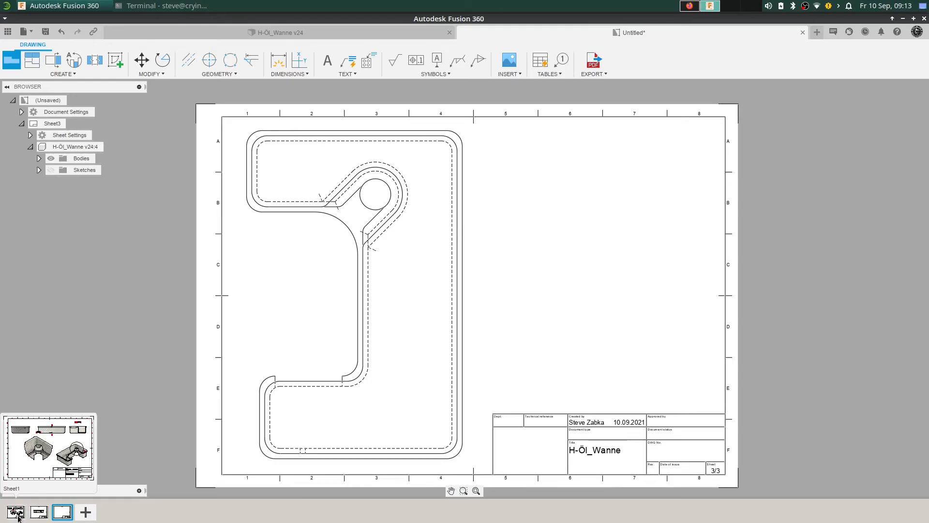
mouse_move(58, 514)
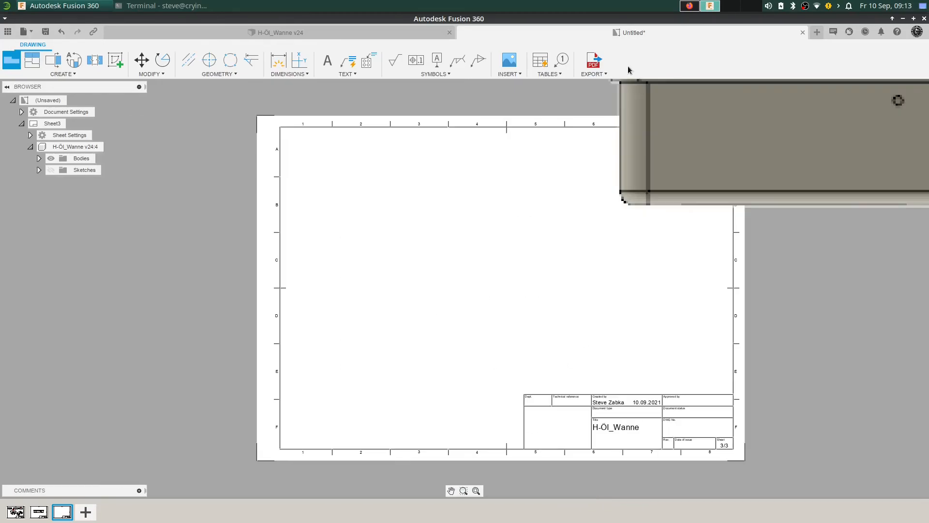
click(595, 61)
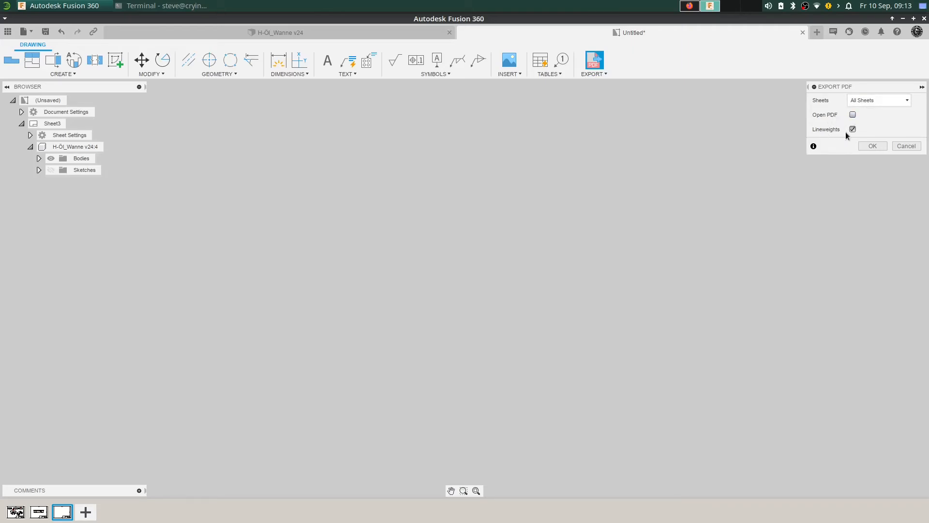
click(873, 146)
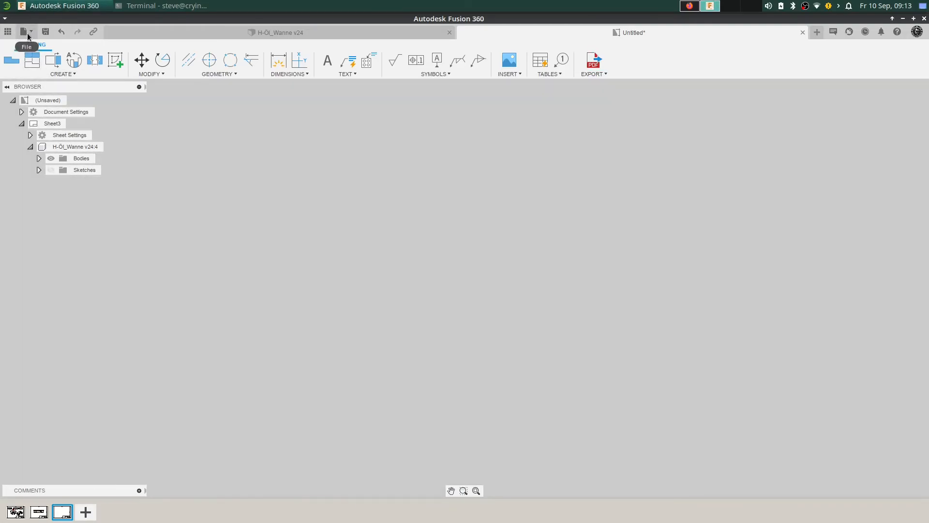
click(28, 32)
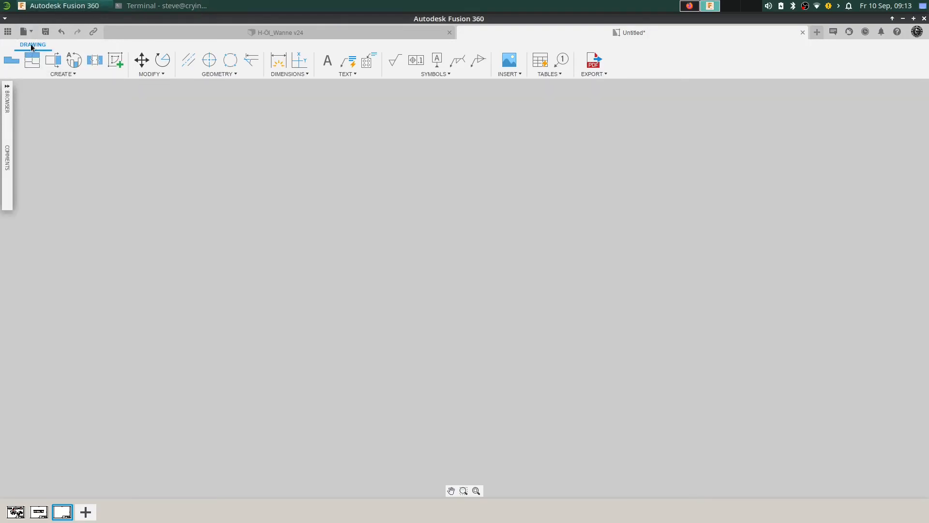
click(31, 34)
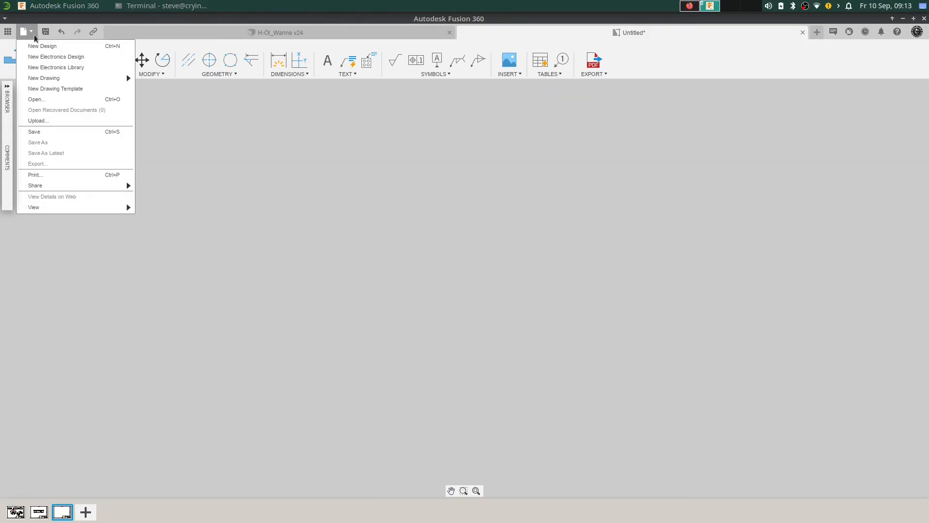
click(42, 176)
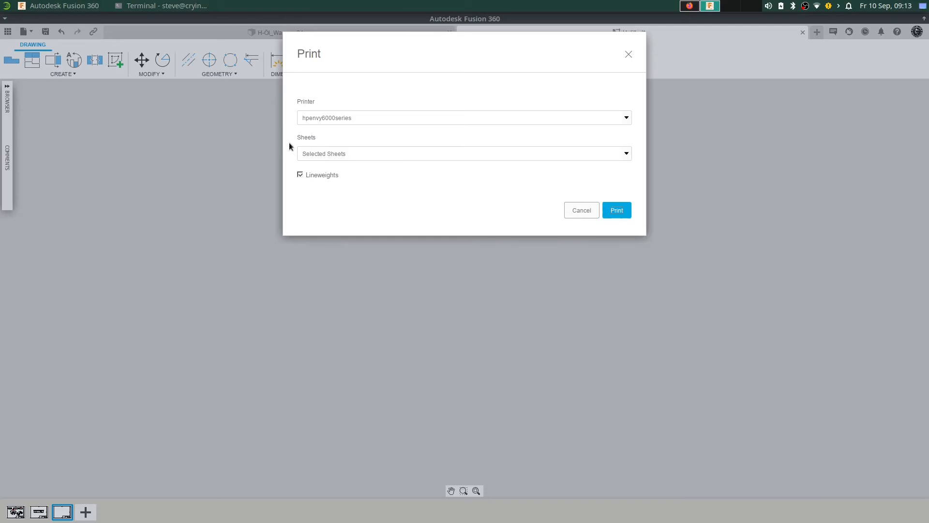
click(626, 155)
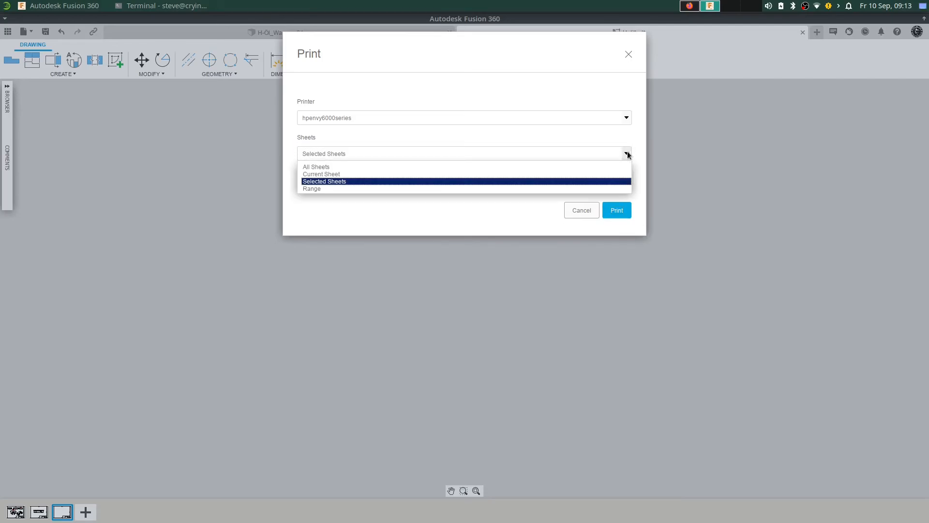
click(327, 167)
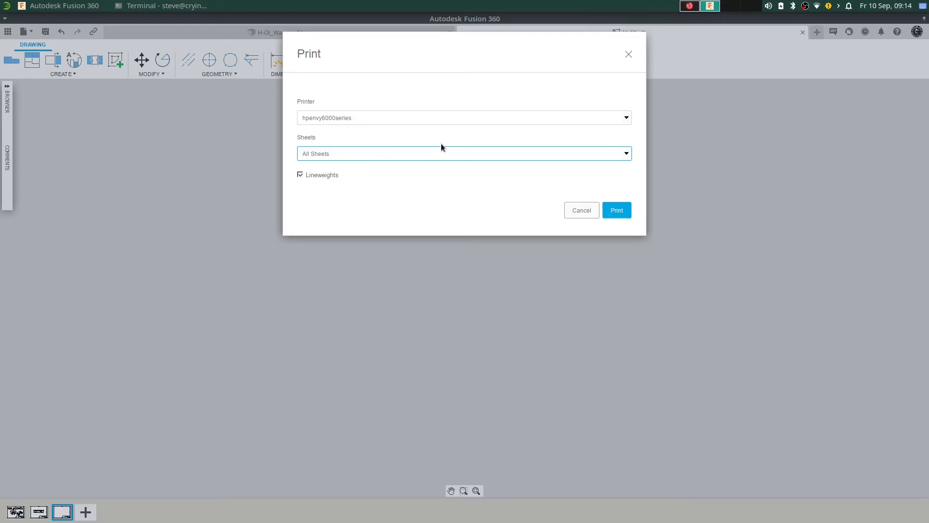
key(Tab)
key(Tab)
key(Tab)
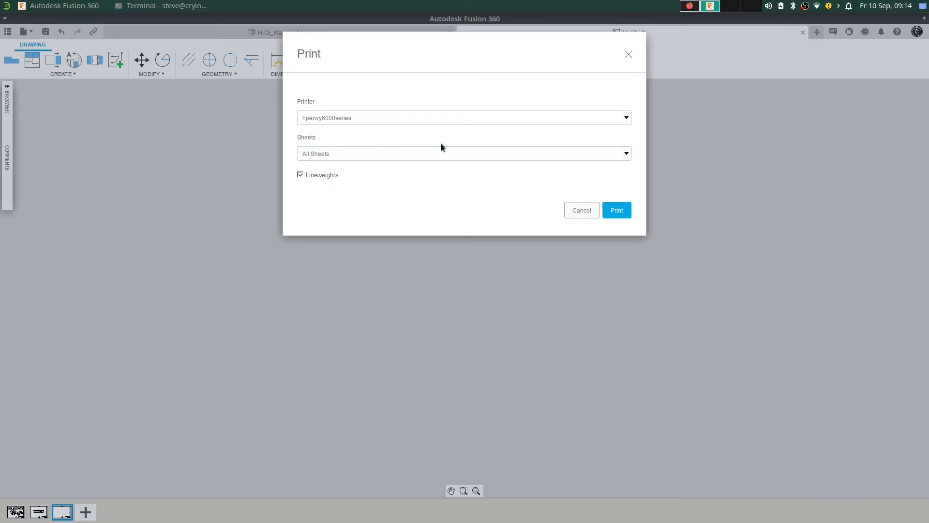
key(Tab)
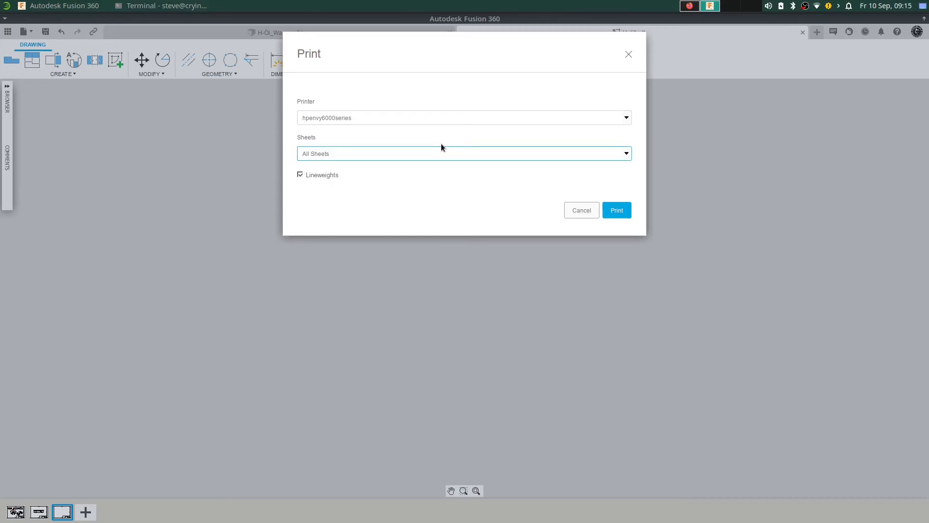
key(Tab)
key(Tab)
key(Tab)
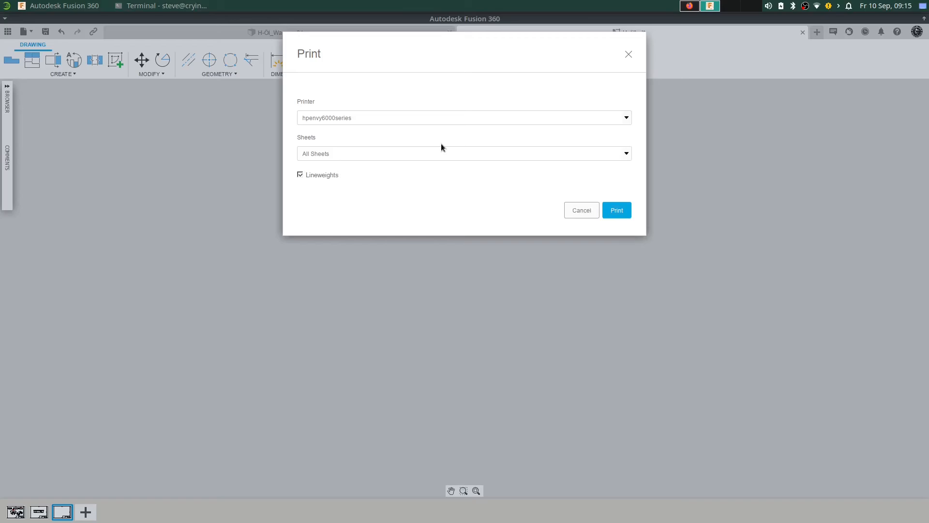
key(Tab)
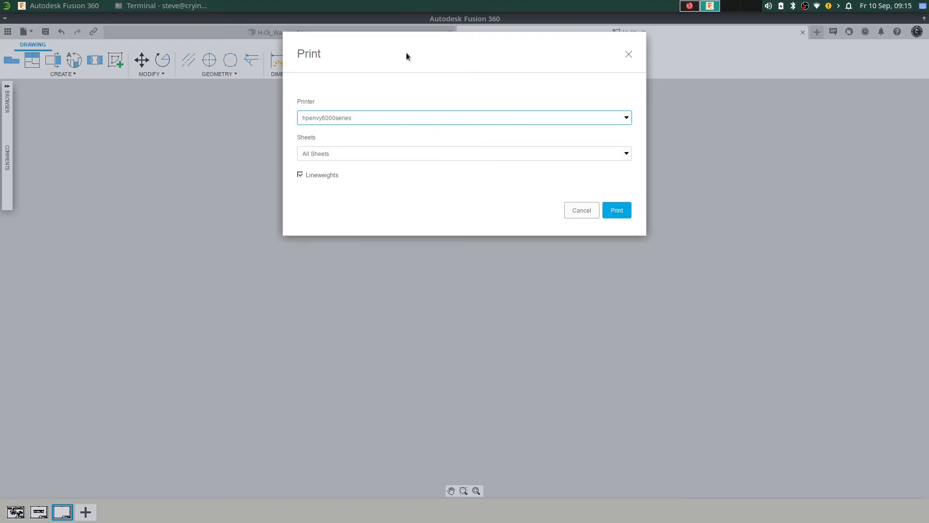
click(581, 210)
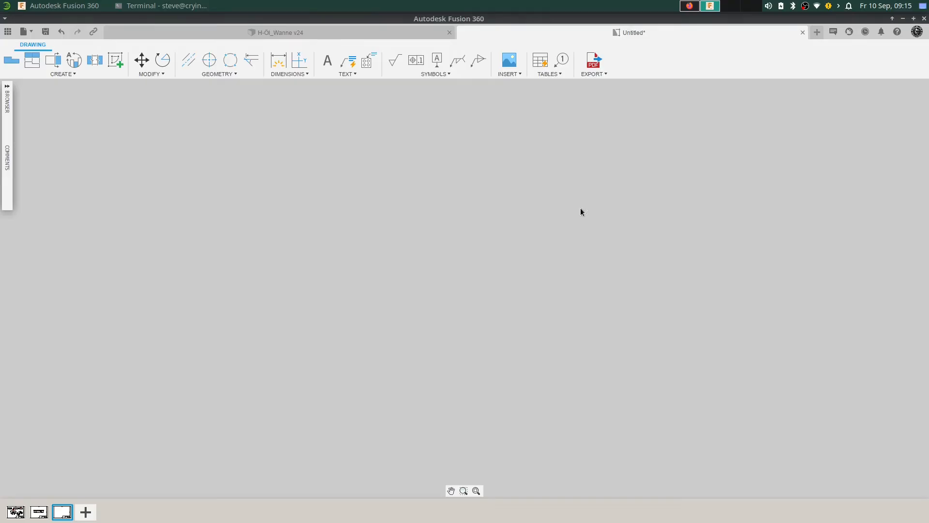
click(28, 33)
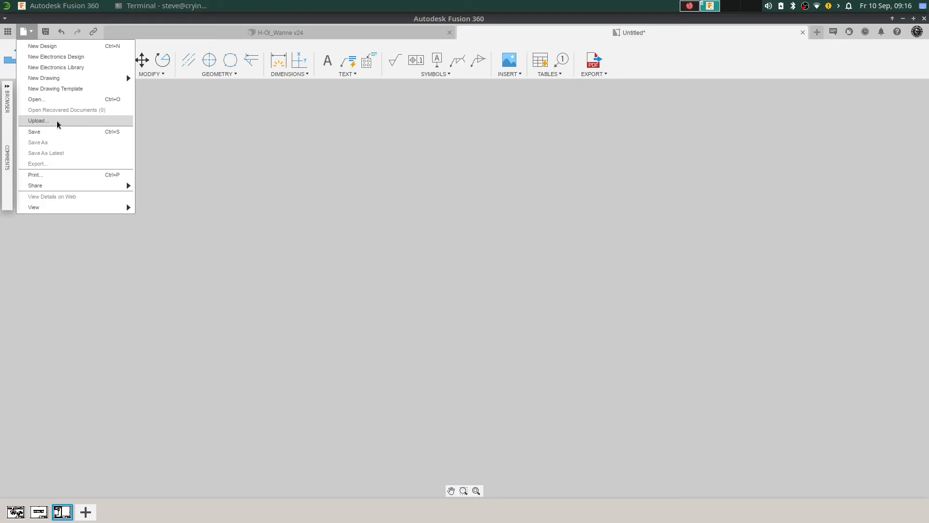
click(211, 118)
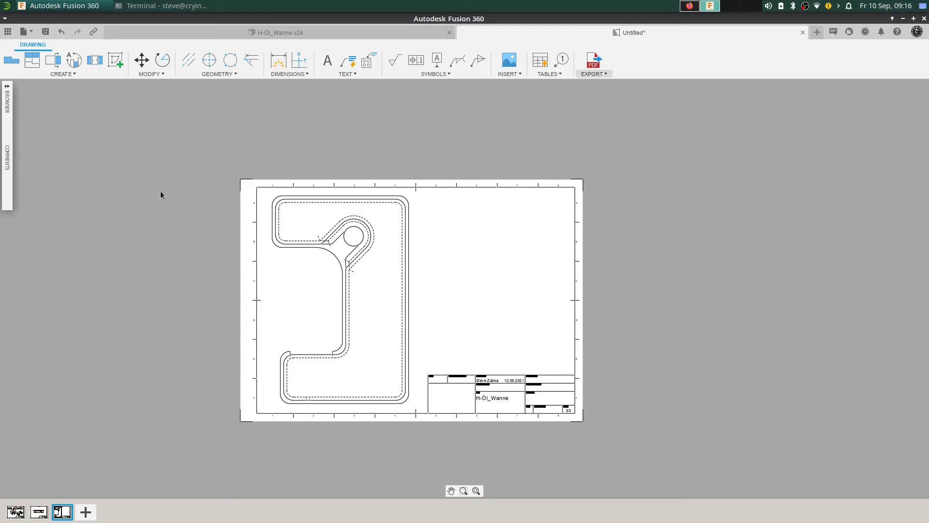
Return to the first sheet and start a PDF export of all sheets with lineweights included
click(16, 512)
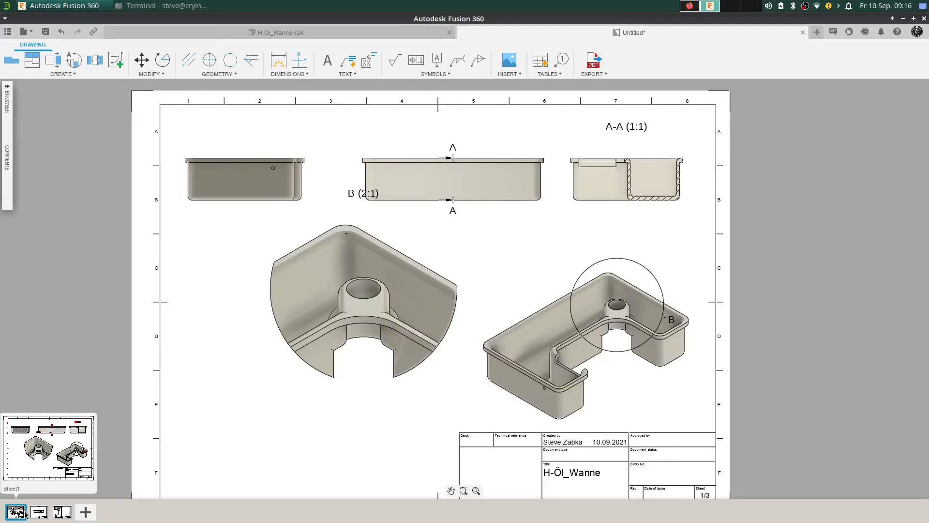
click(38, 513)
click(17, 513)
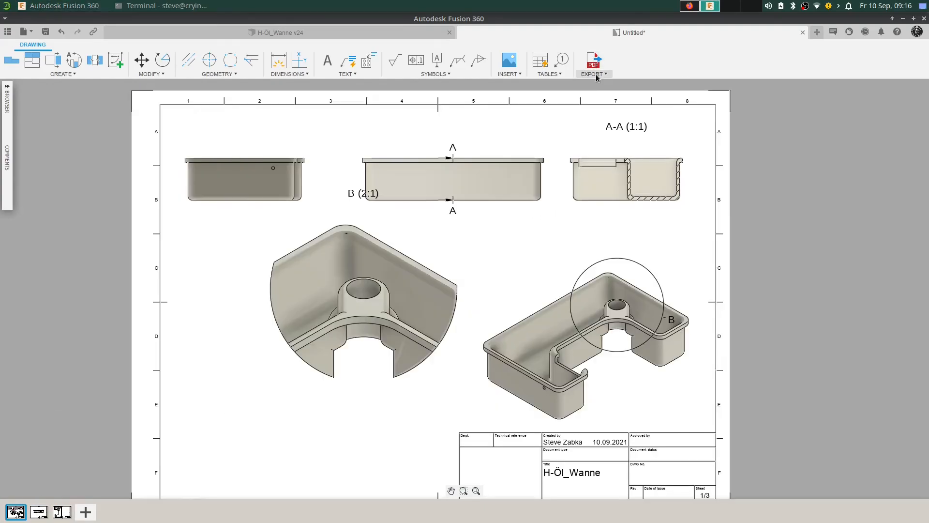
click(595, 60)
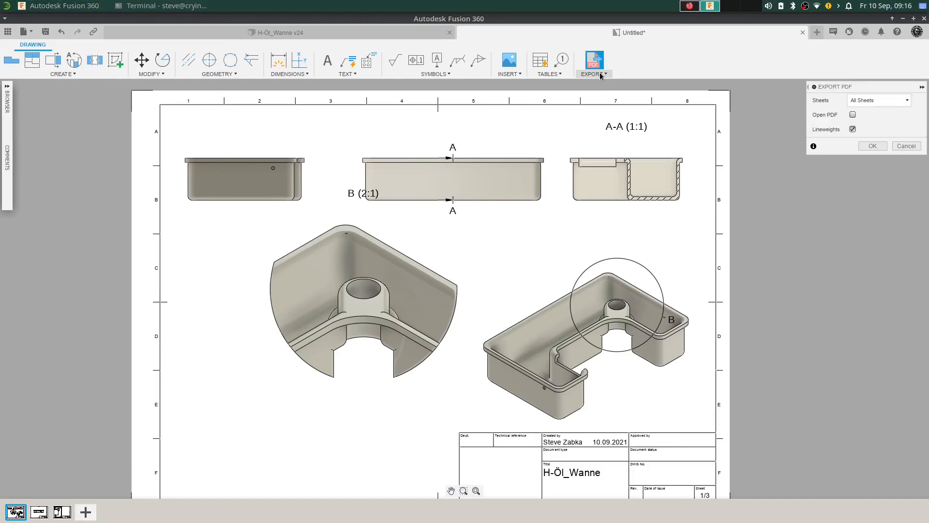
click(873, 147)
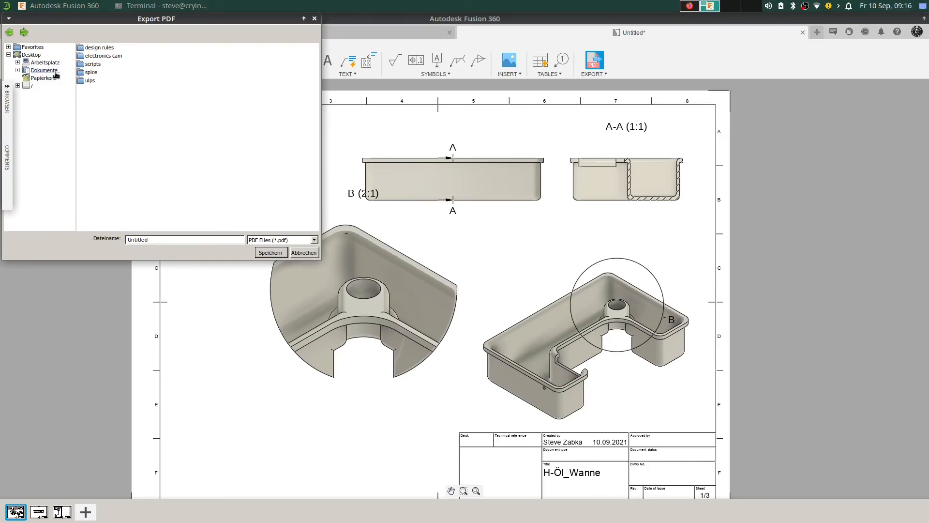
Choose the Fusion 360 folder inside the home directory's Dokumente folder as the PDF export location
click(31, 86)
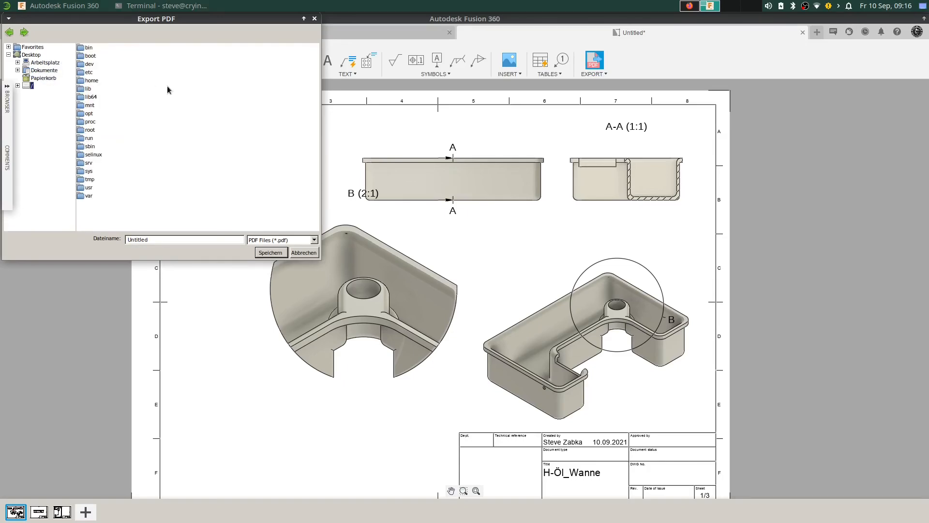
double_click(91, 81)
double_click(94, 48)
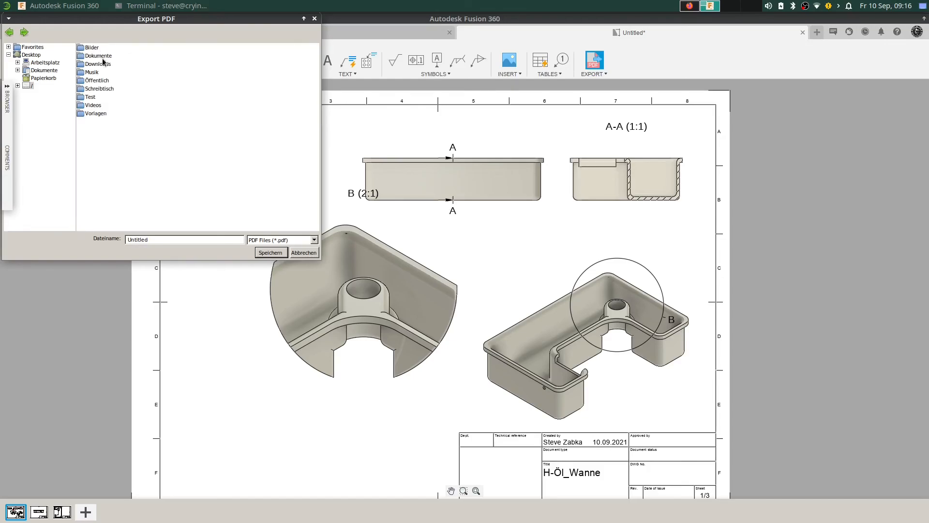
double_click(98, 55)
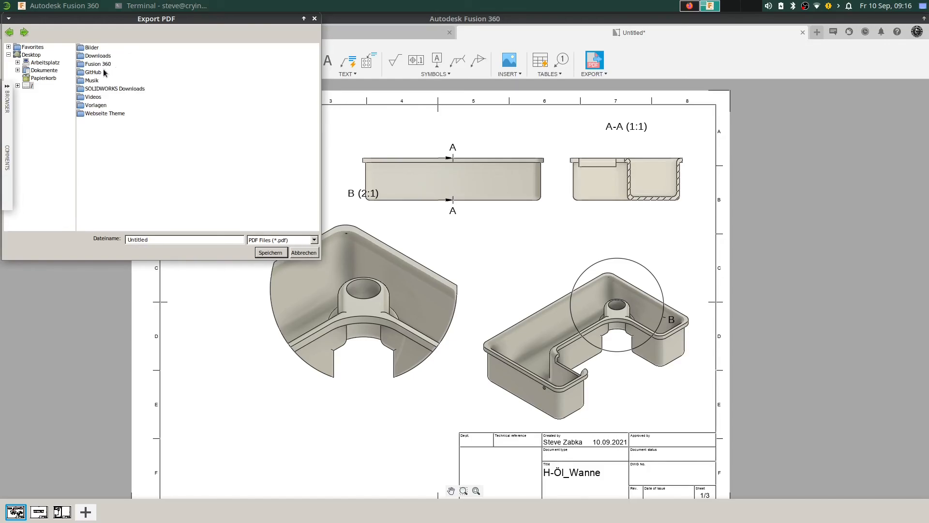
double_click(99, 72)
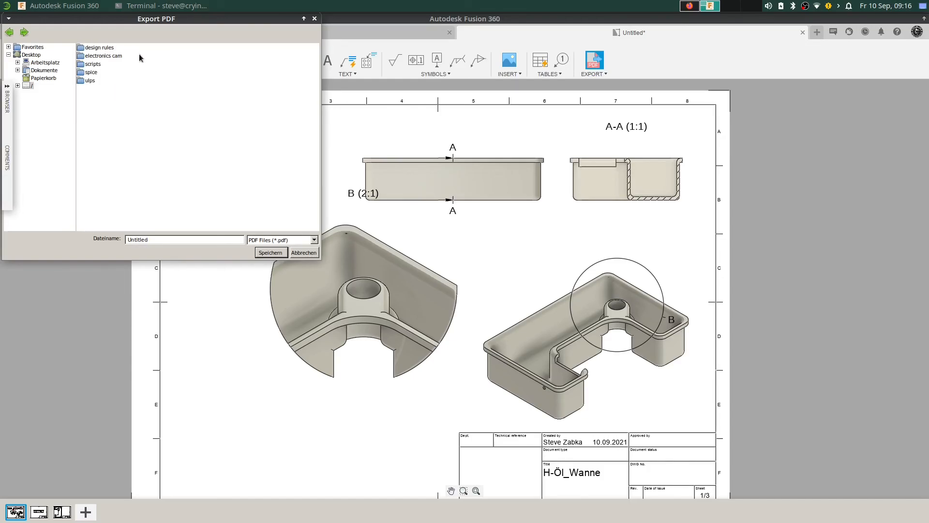
Name the export Drwaring, keep the PDF Files (*.pdf) type, and save it
double_click(141, 242)
click(144, 241)
double_click(147, 240)
text(Drwaring)
click(287, 240)
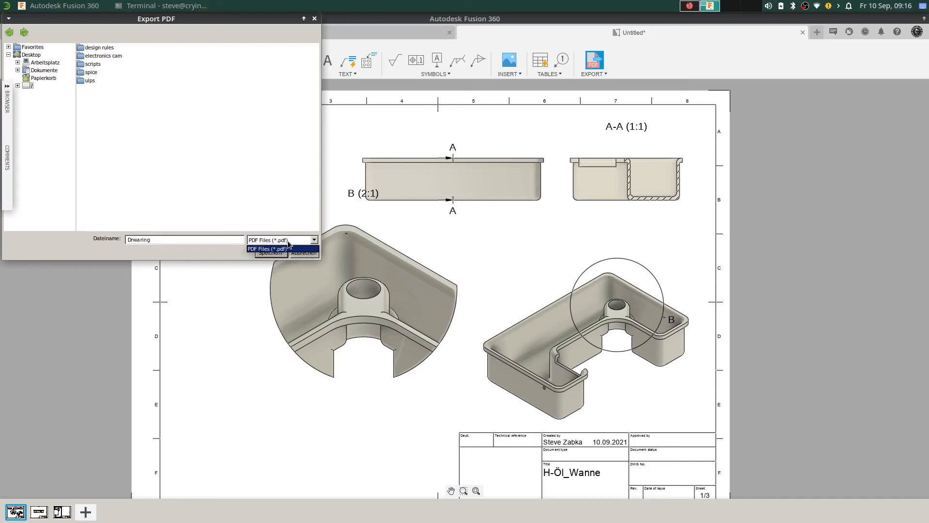
click(241, 251)
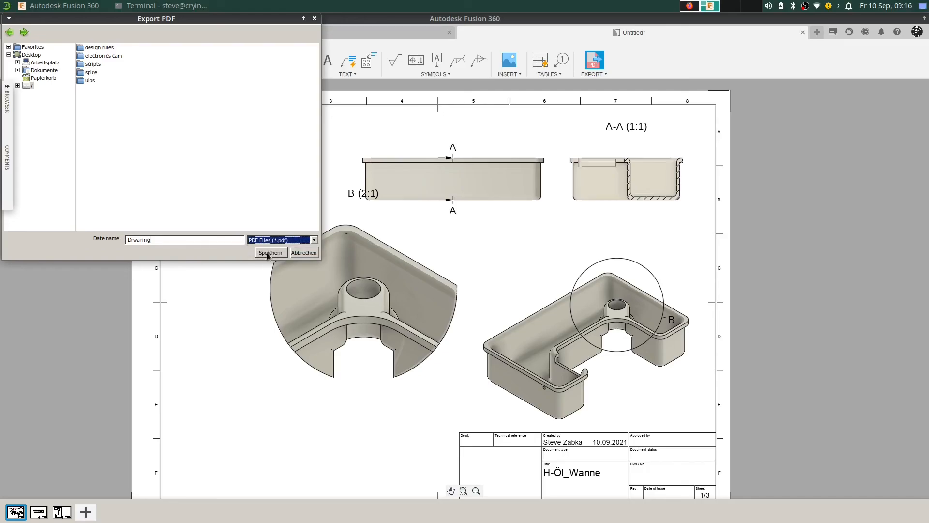
click(269, 253)
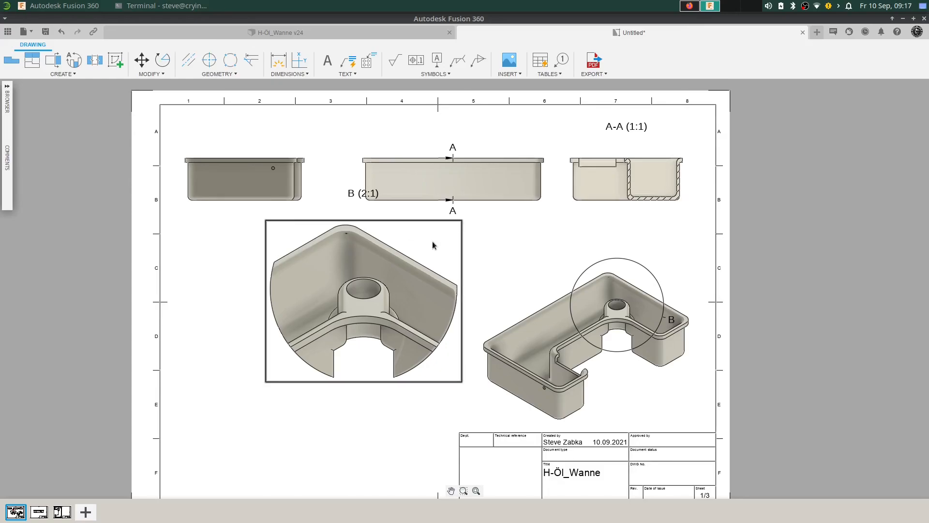
On an empty workspace, browse to Dokumente/Fusion 360 in the file manager and open Drwaring.pdf in the document viewer
click(725, 8)
click(7, 6)
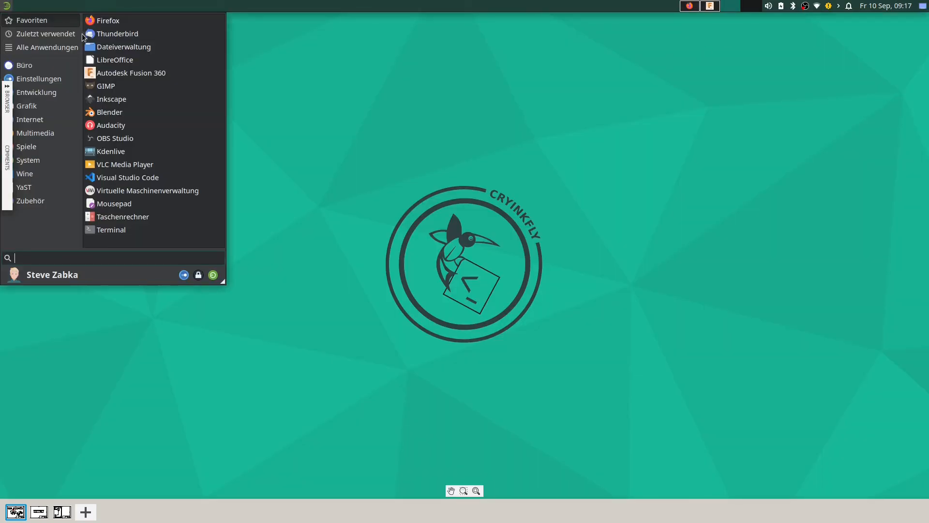
click(111, 48)
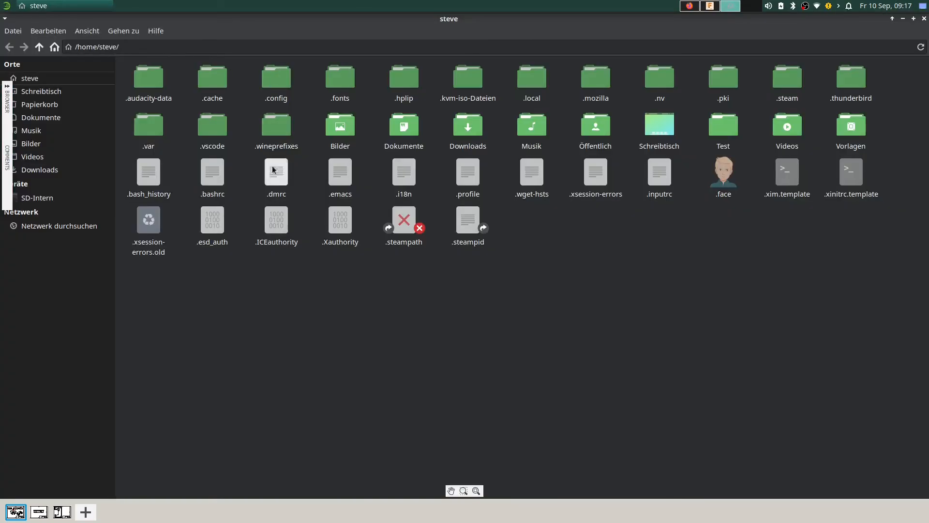
click(60, 120)
double_click(264, 83)
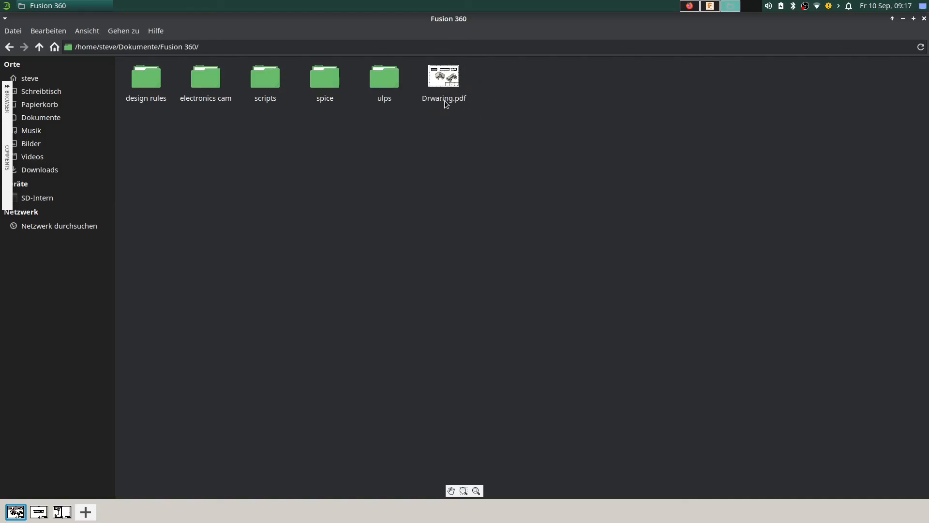
right_click(454, 76)
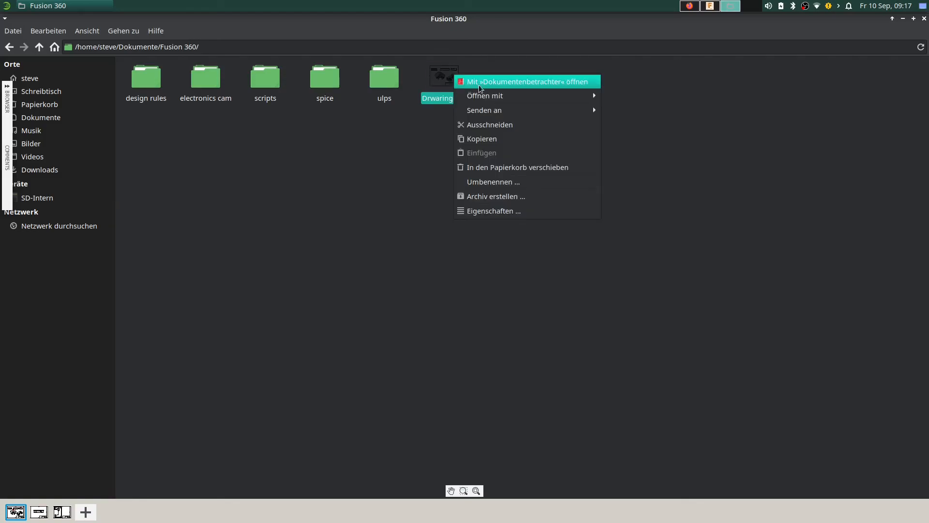
click(516, 82)
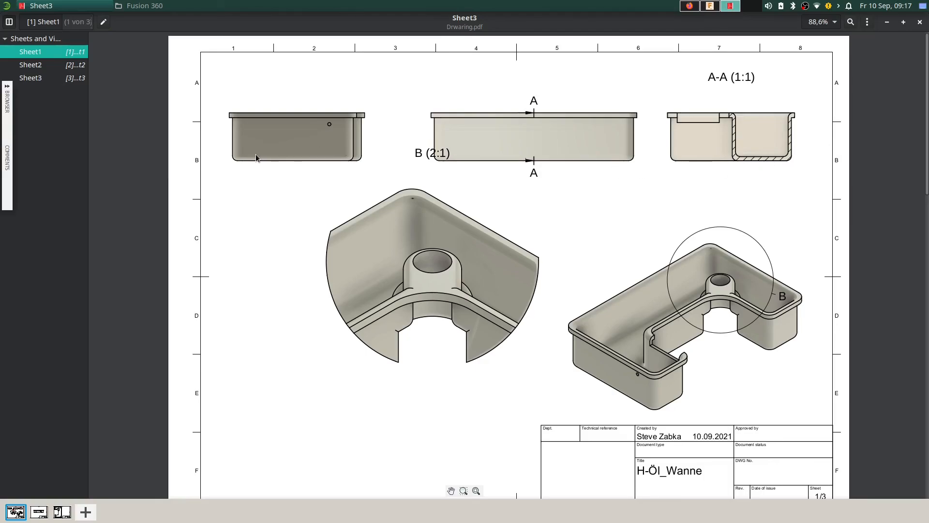
Examine the drawing views and title blocks on all three sheets of the exported PDF
scroll(516, 152, down, 10)
scroll(477, 147, up, 11)
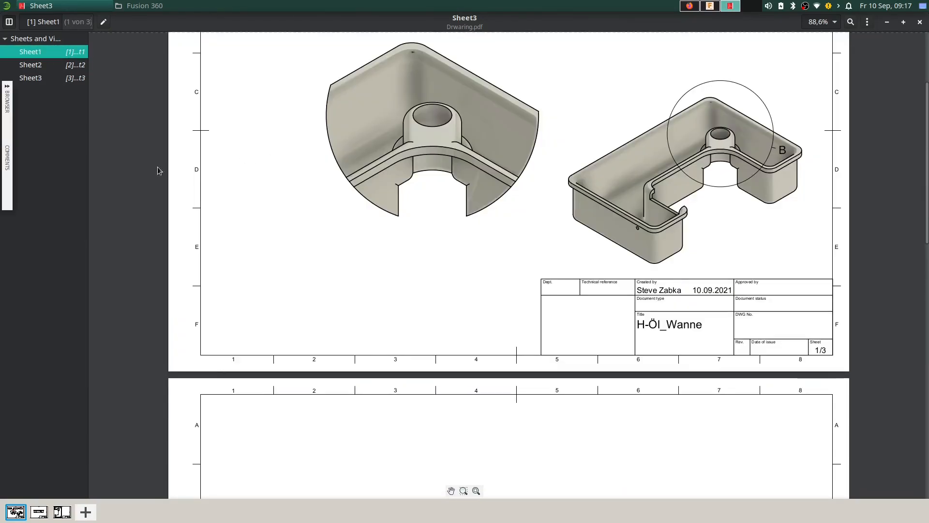
scroll(500, 237, down, 9)
scroll(500, 237, down, 10)
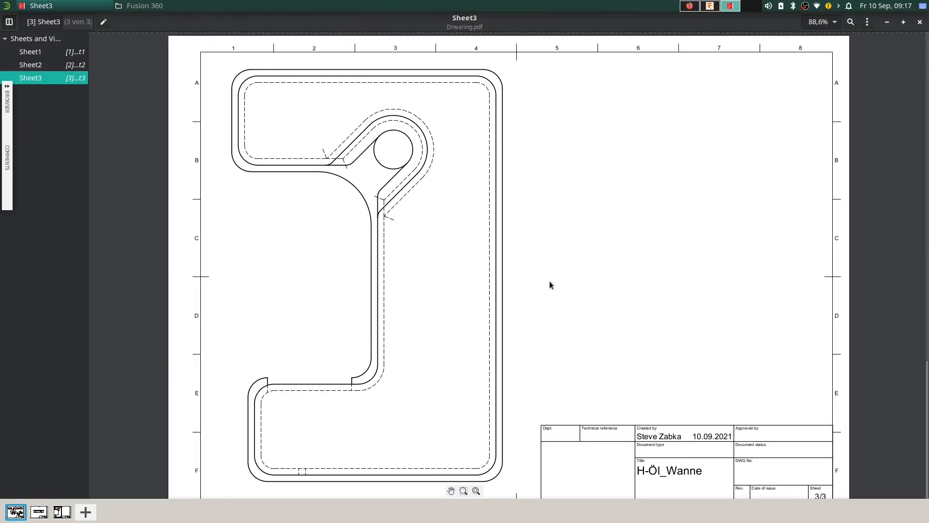
scroll(631, 279, up, 6)
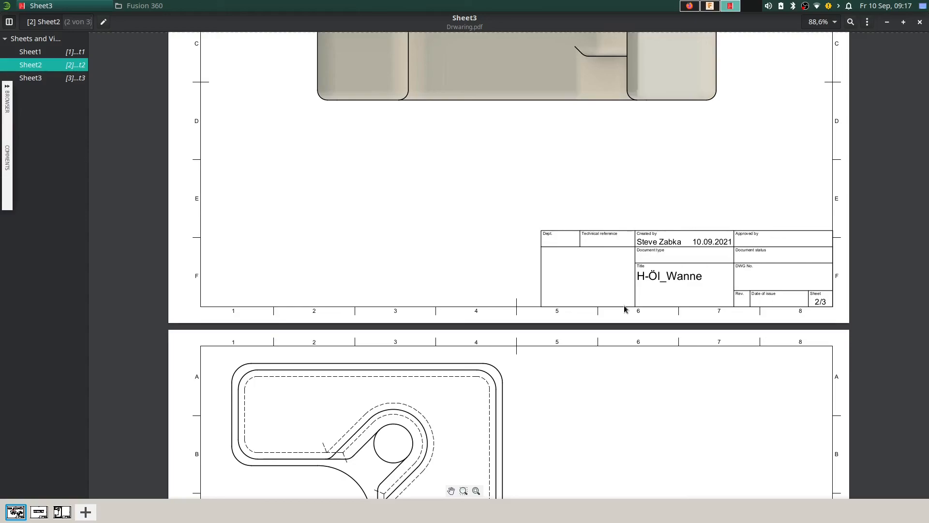
scroll(652, 340, up, 10)
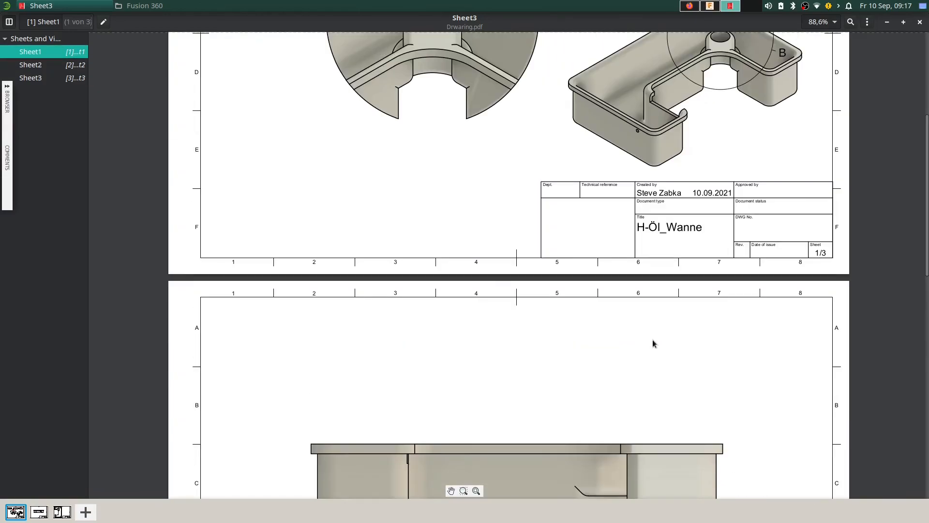
scroll(663, 344, up, 6)
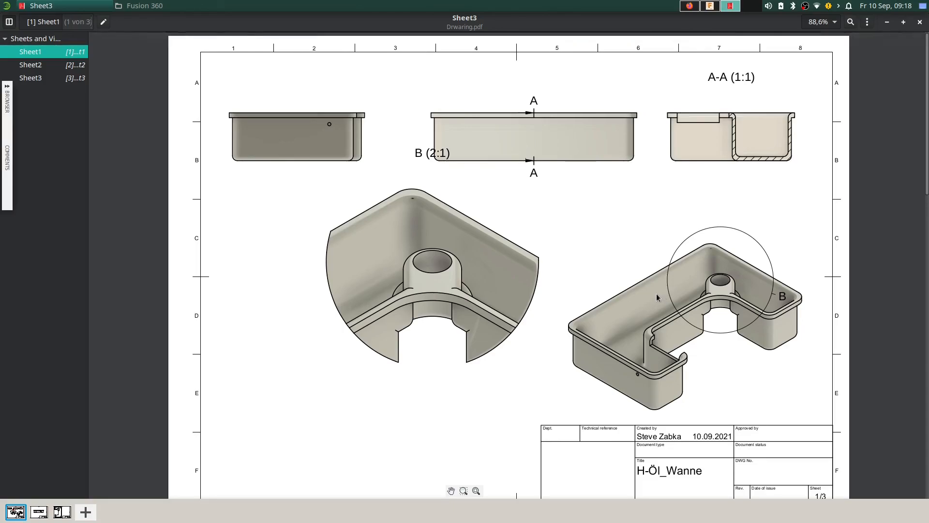
scroll(657, 294, down, 7)
scroll(647, 297, down, 20)
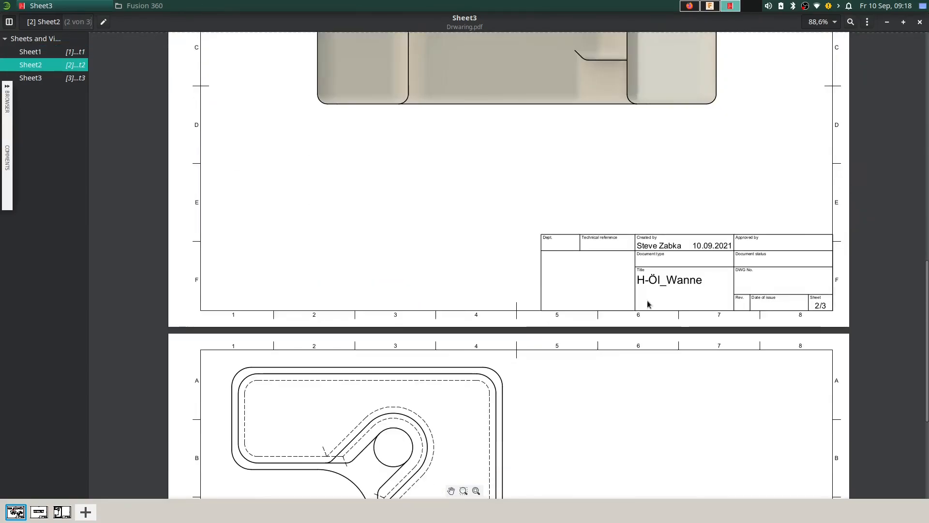
scroll(654, 309, up, 20)
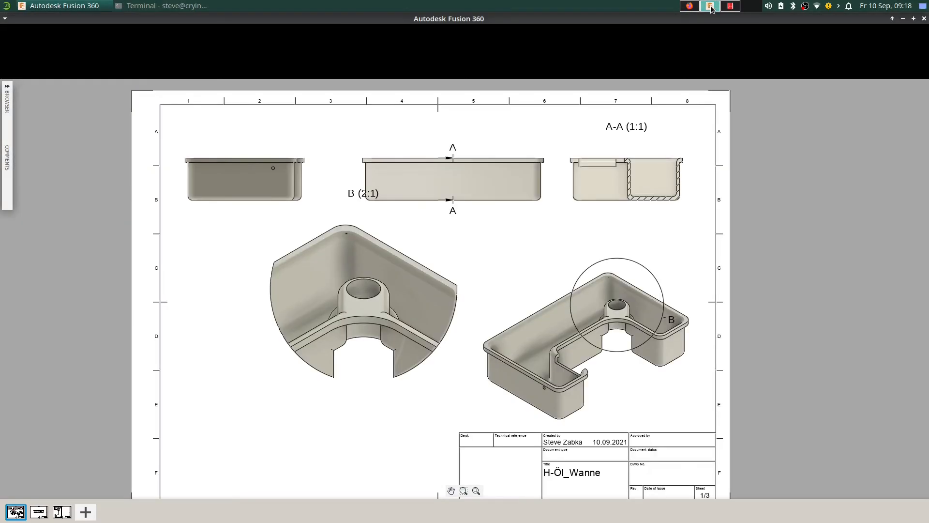
Switch back to Fusion 360 and close it without saving the untitled drawing
click(710, 6)
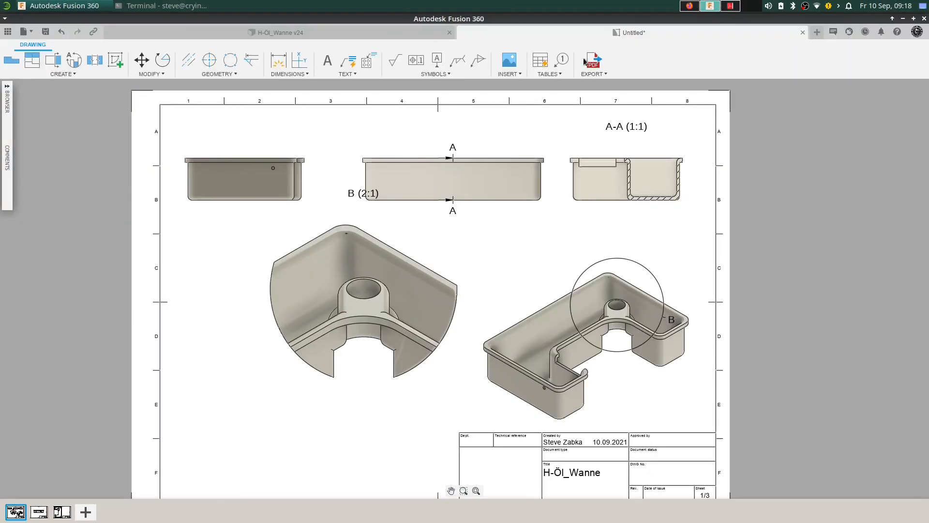
click(916, 32)
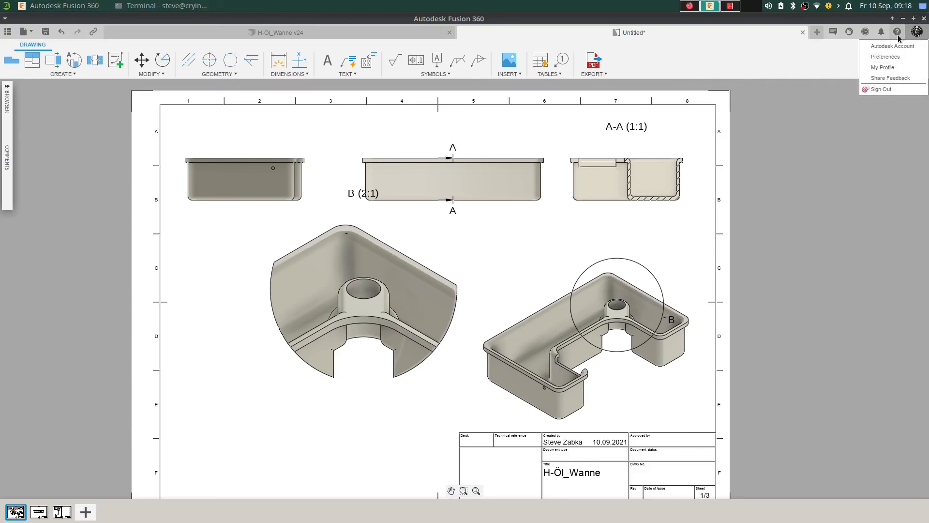
click(924, 19)
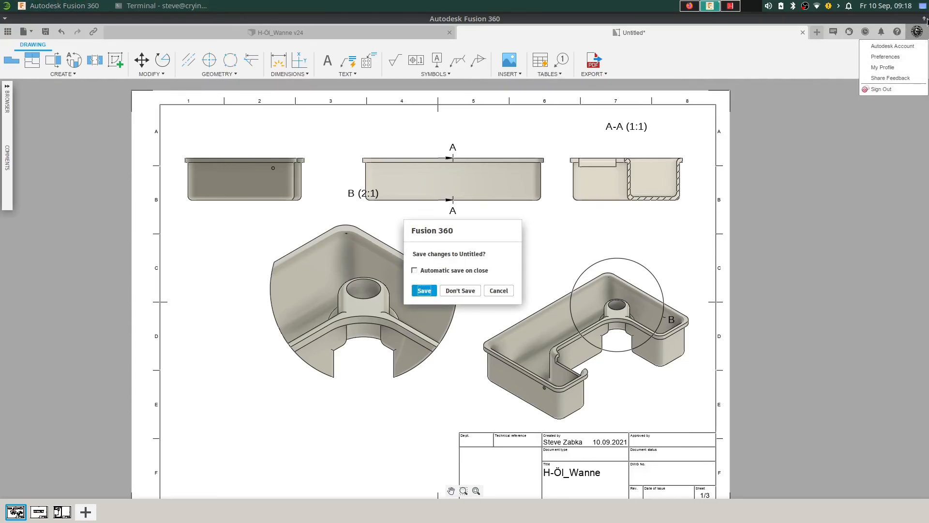
click(457, 294)
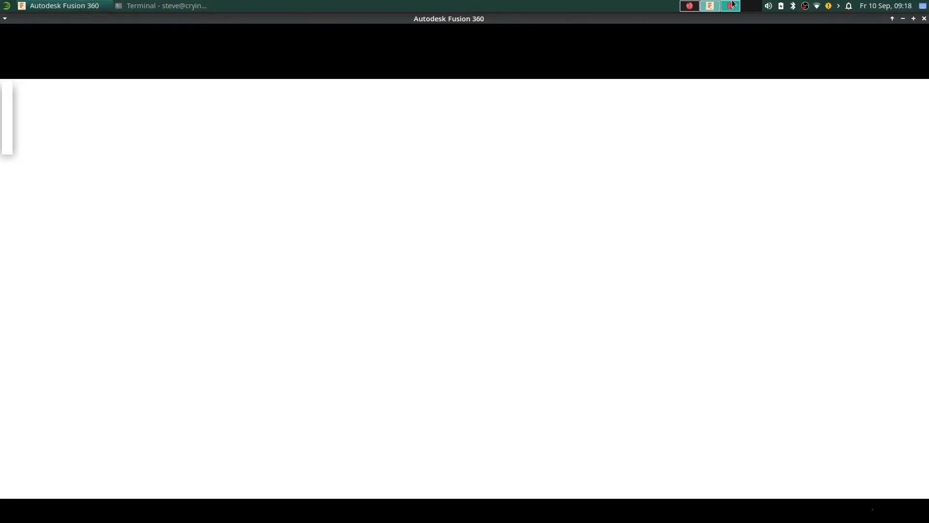
Return to the document viewer and review the second sheet of Drwaring.pdf
scroll(449, 404, down, 15)
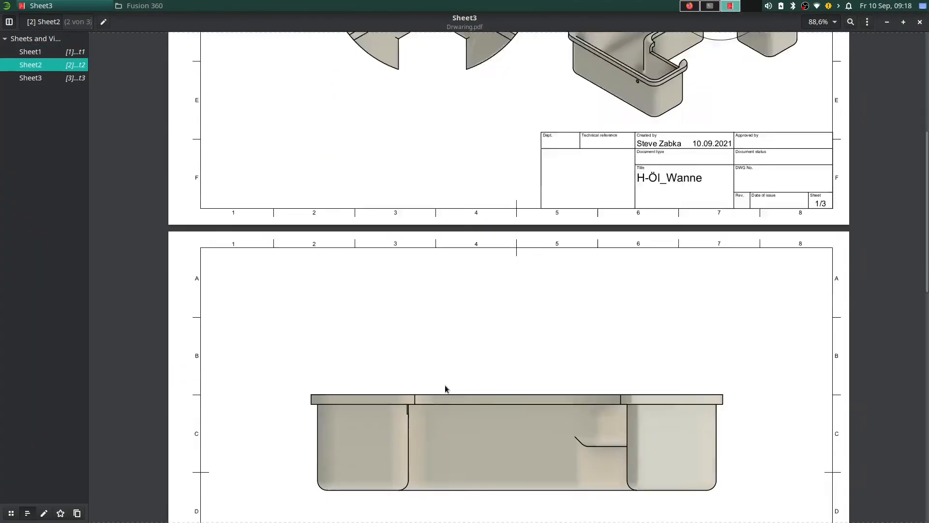